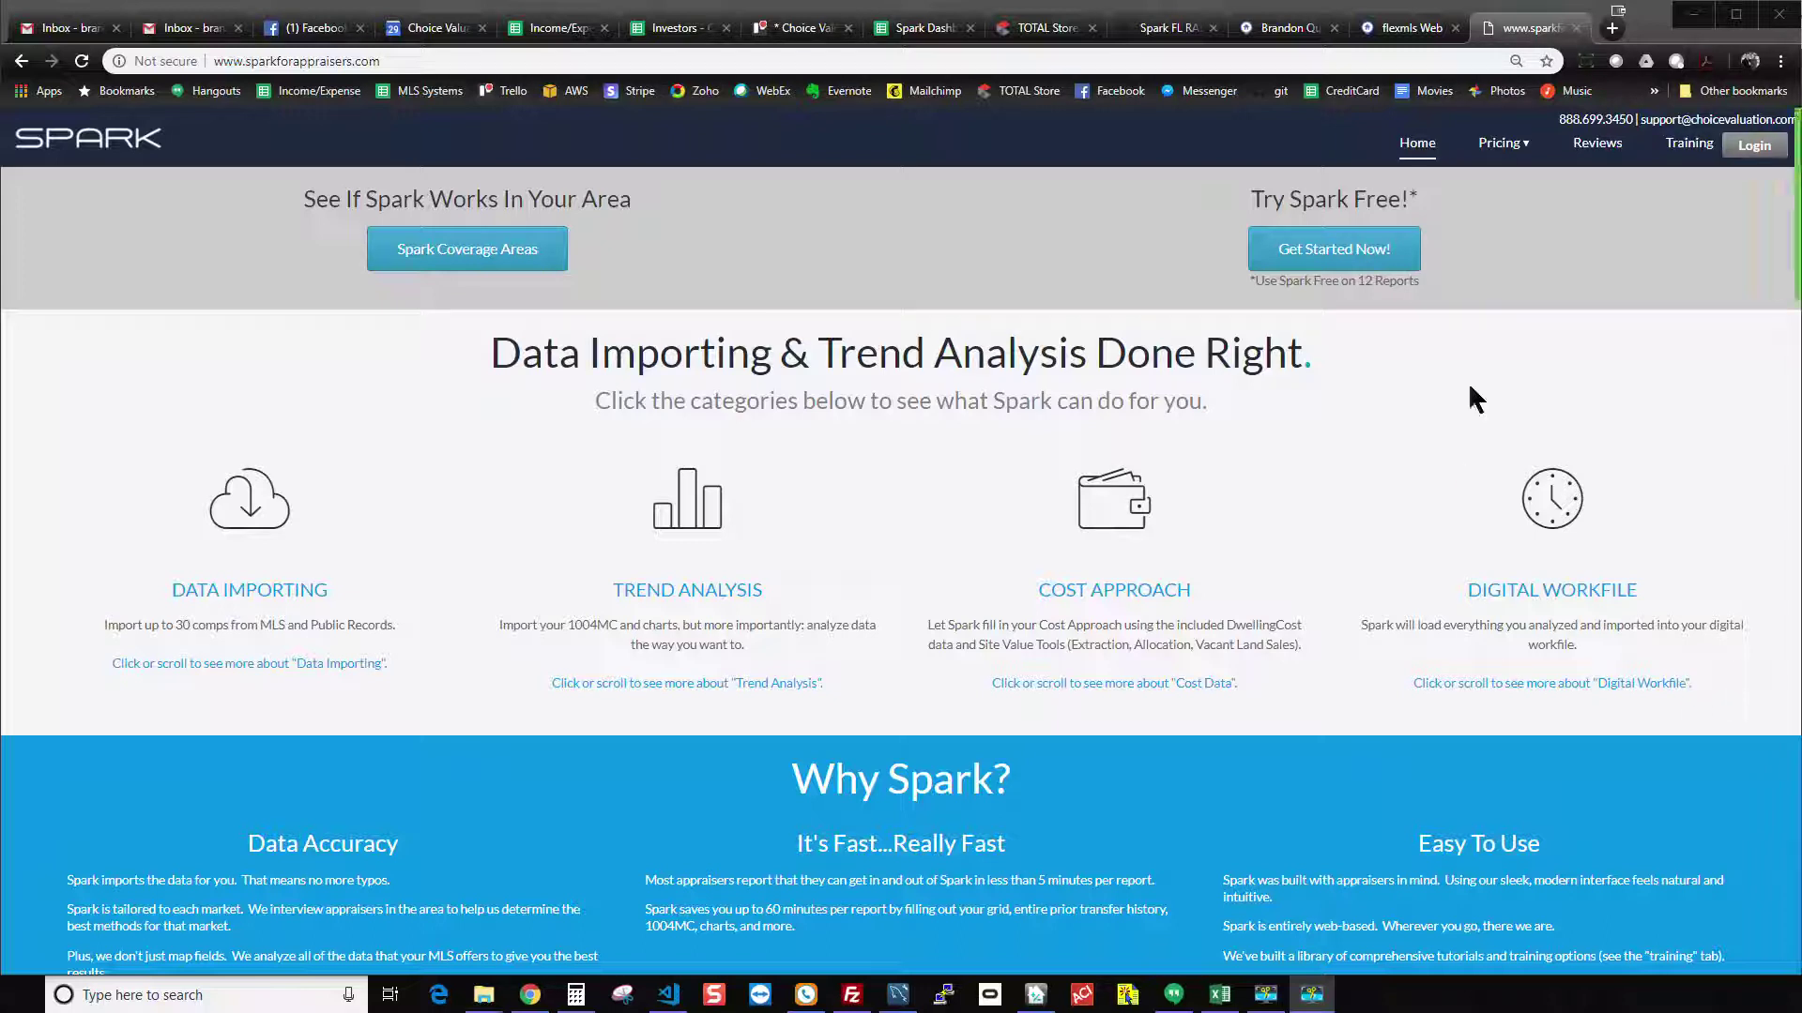
# Switch from the Spark for Appraisers site to the Flexmls Spark1 Choose Fields for Export Template tab
pyautogui.click(1411, 28)
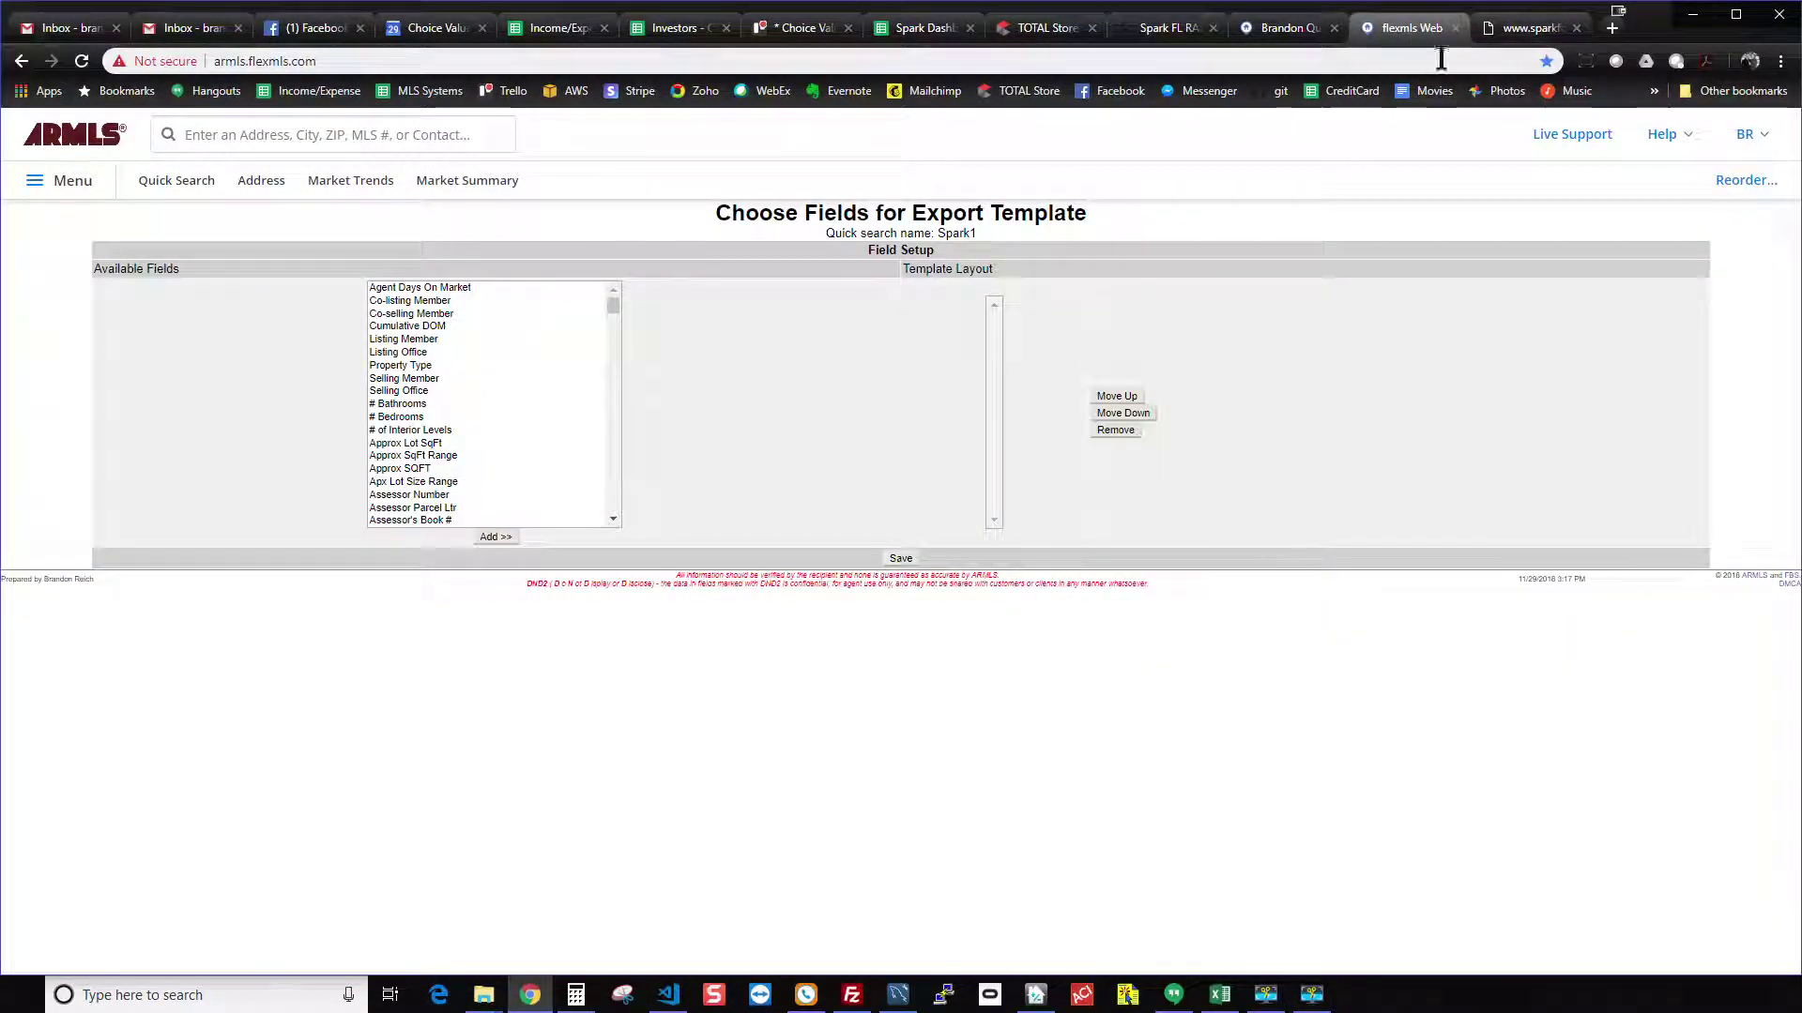
pyautogui.click(1529, 29)
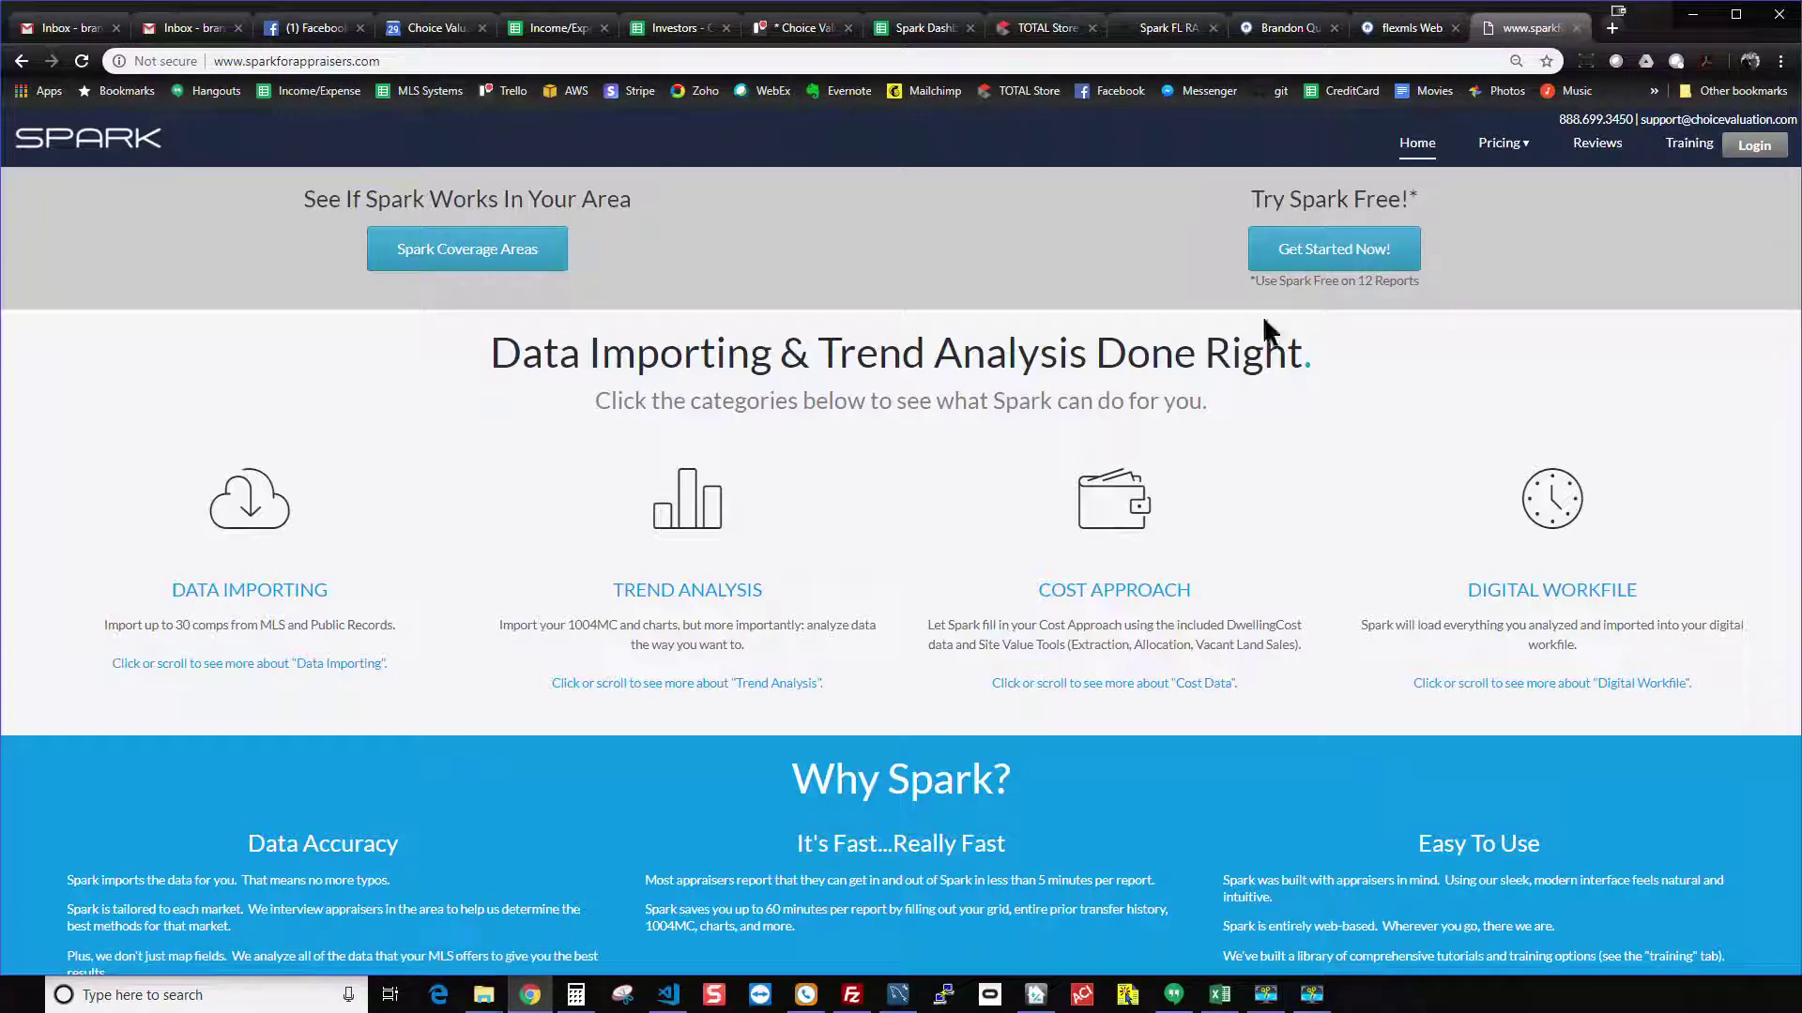
pyautogui.click(1427, 24)
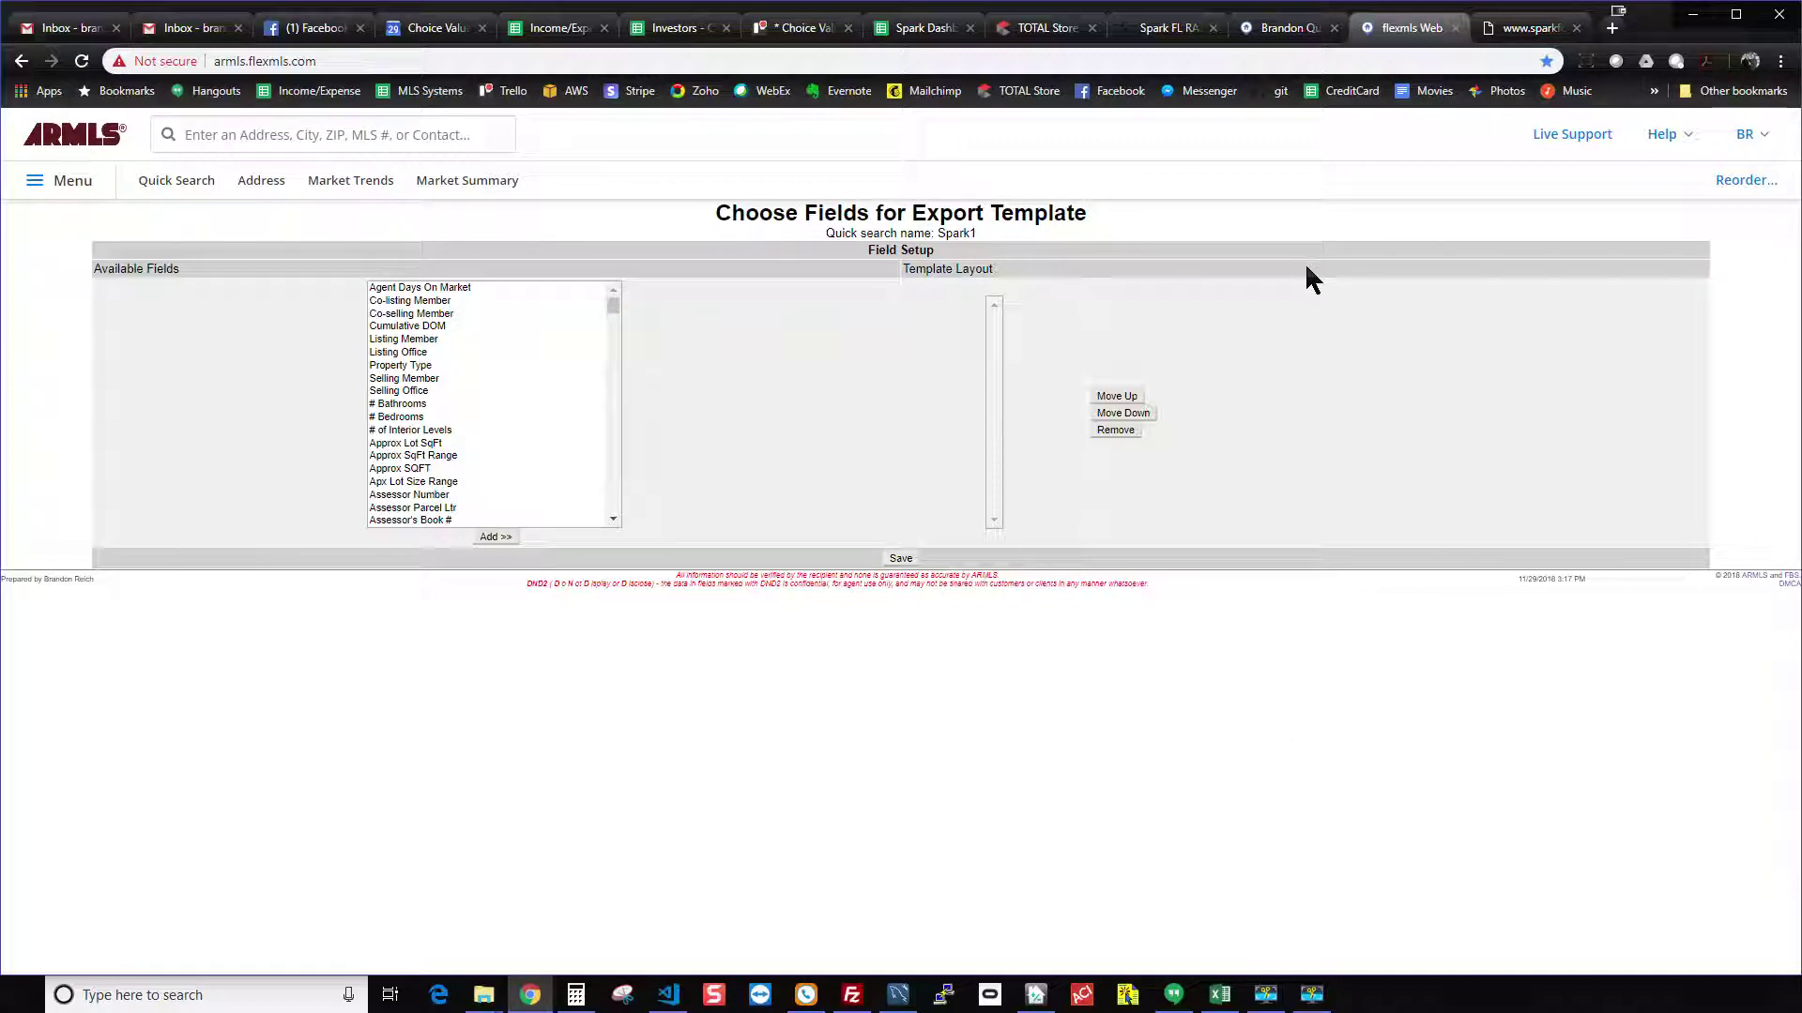
# Select Agent Days On Market, Selling Member, Approx SQFT and Listing Office, then bring up the navigation menu
pyautogui.click(454, 287)
pyautogui.click(416, 379)
pyautogui.click(385, 470)
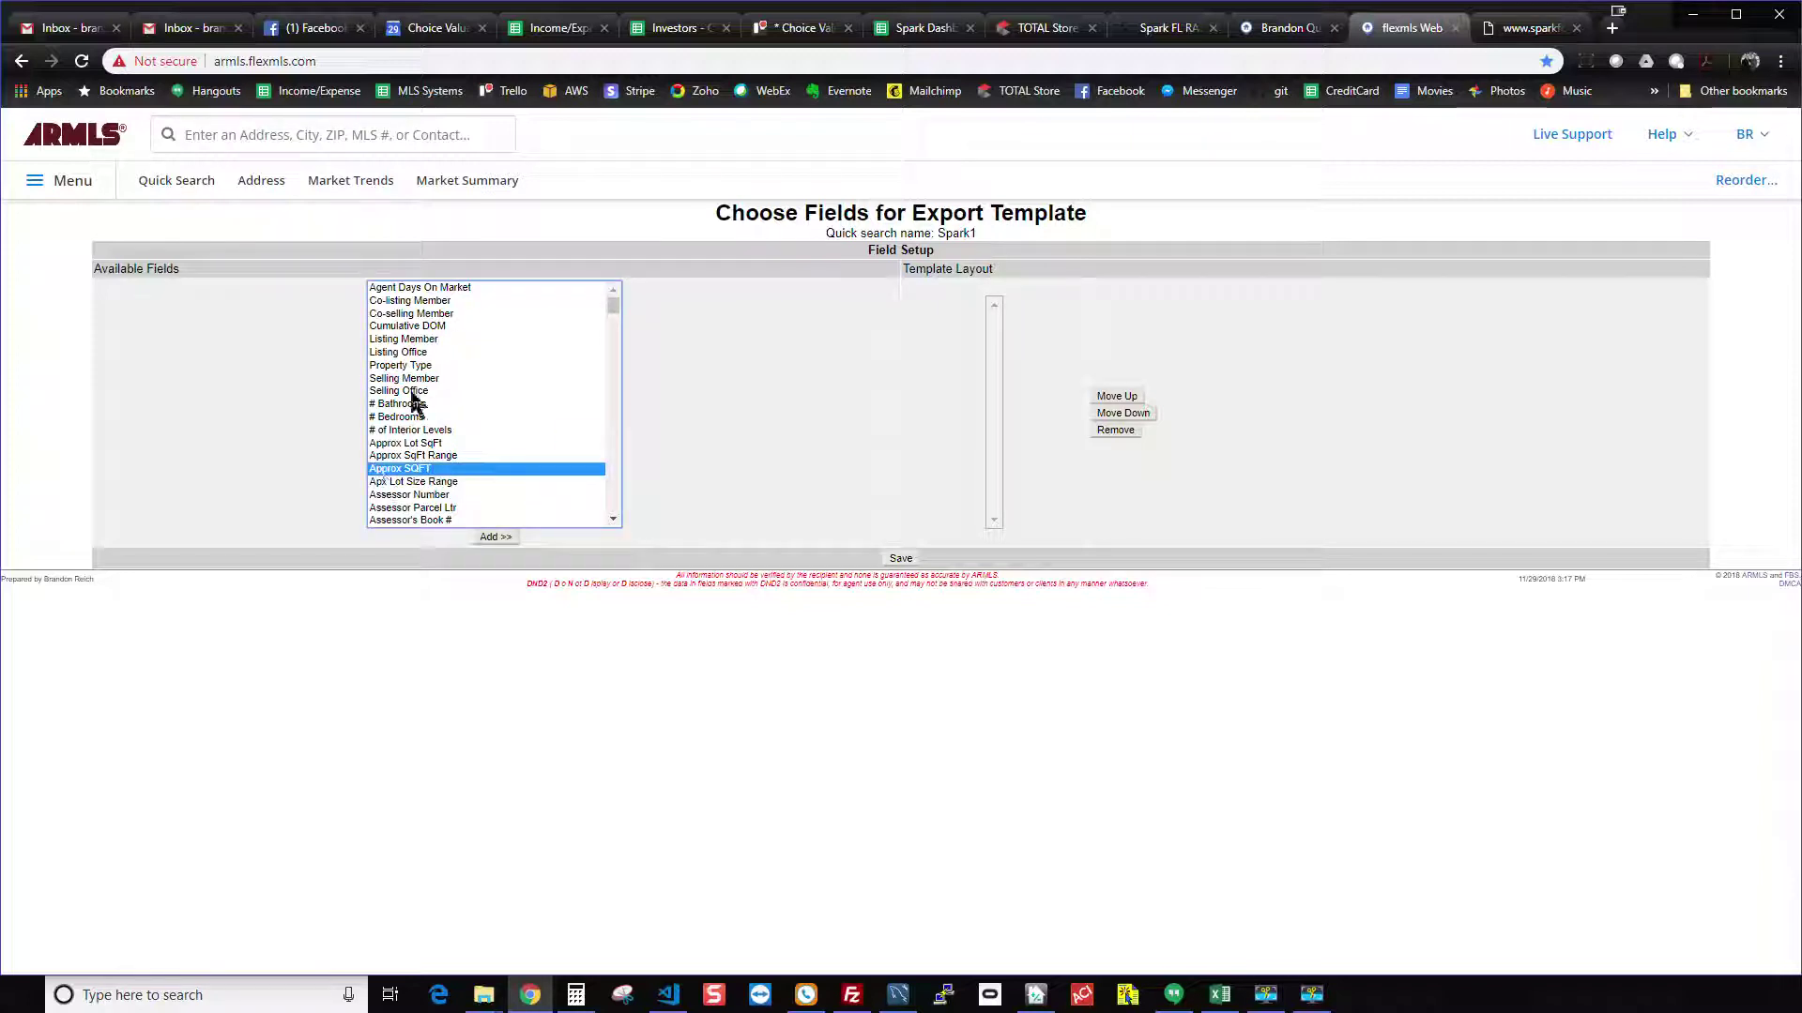
pyautogui.click(419, 352)
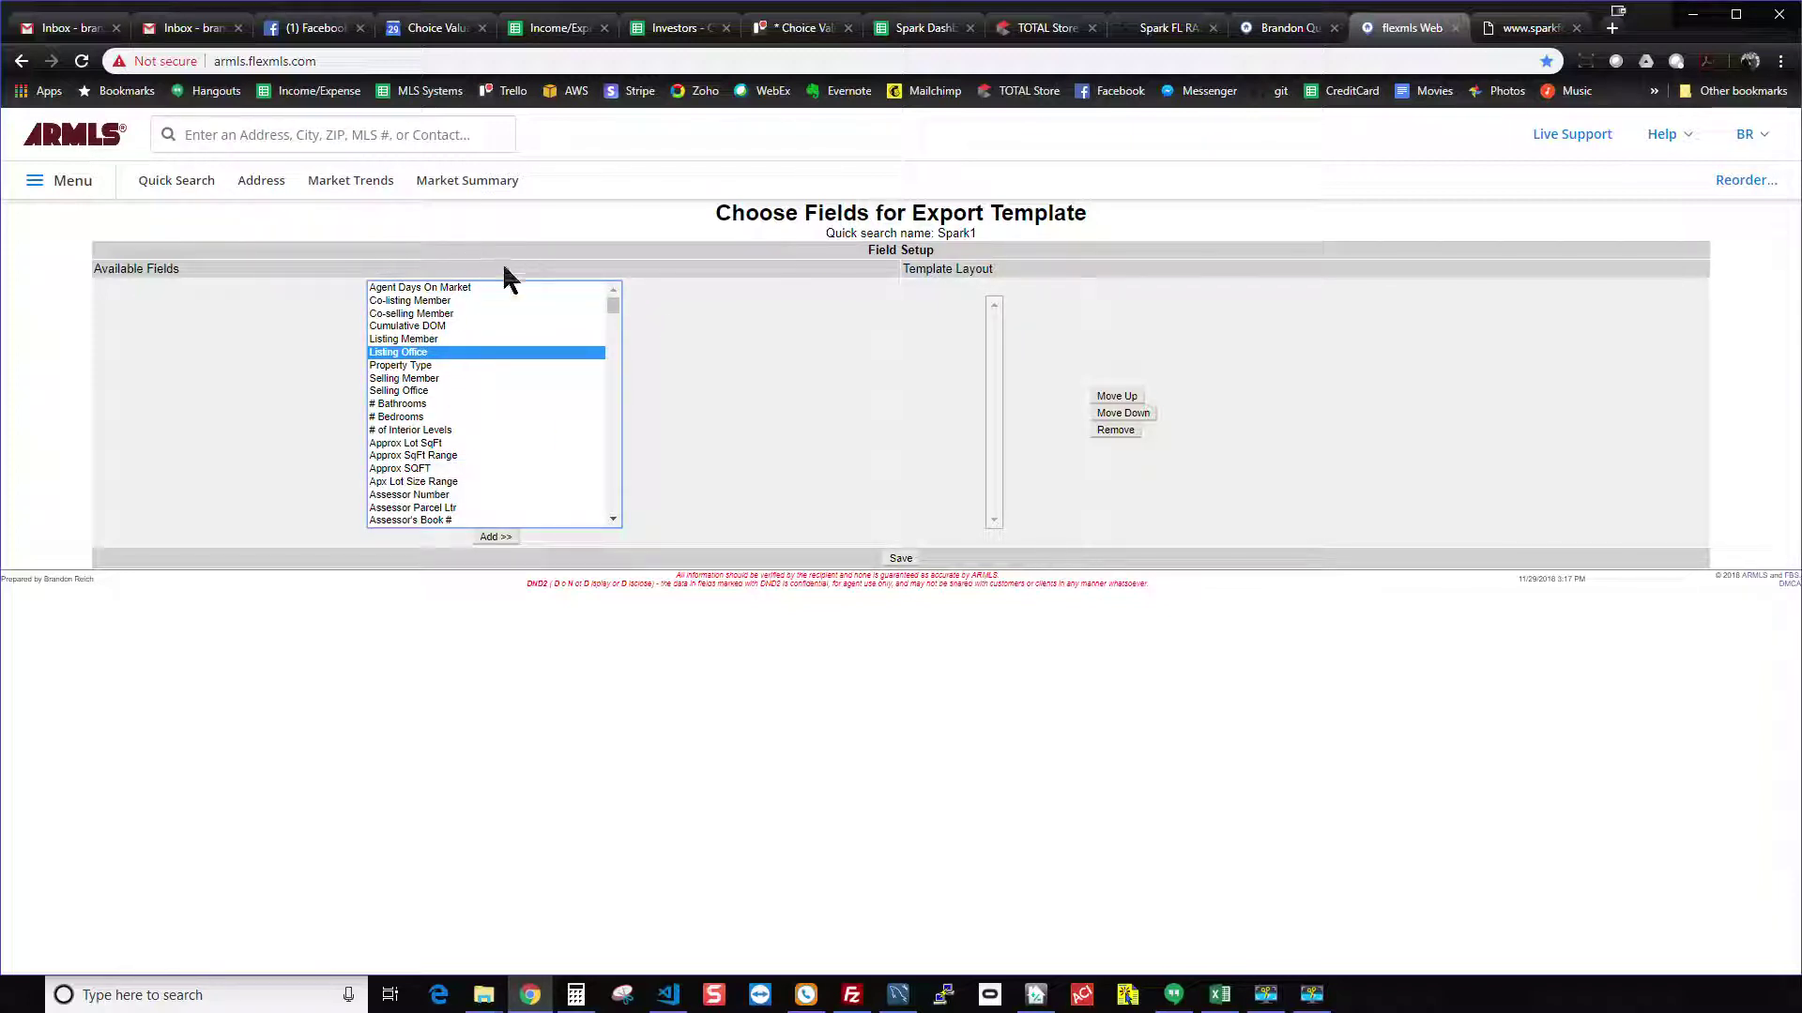
pyautogui.click(56, 182)
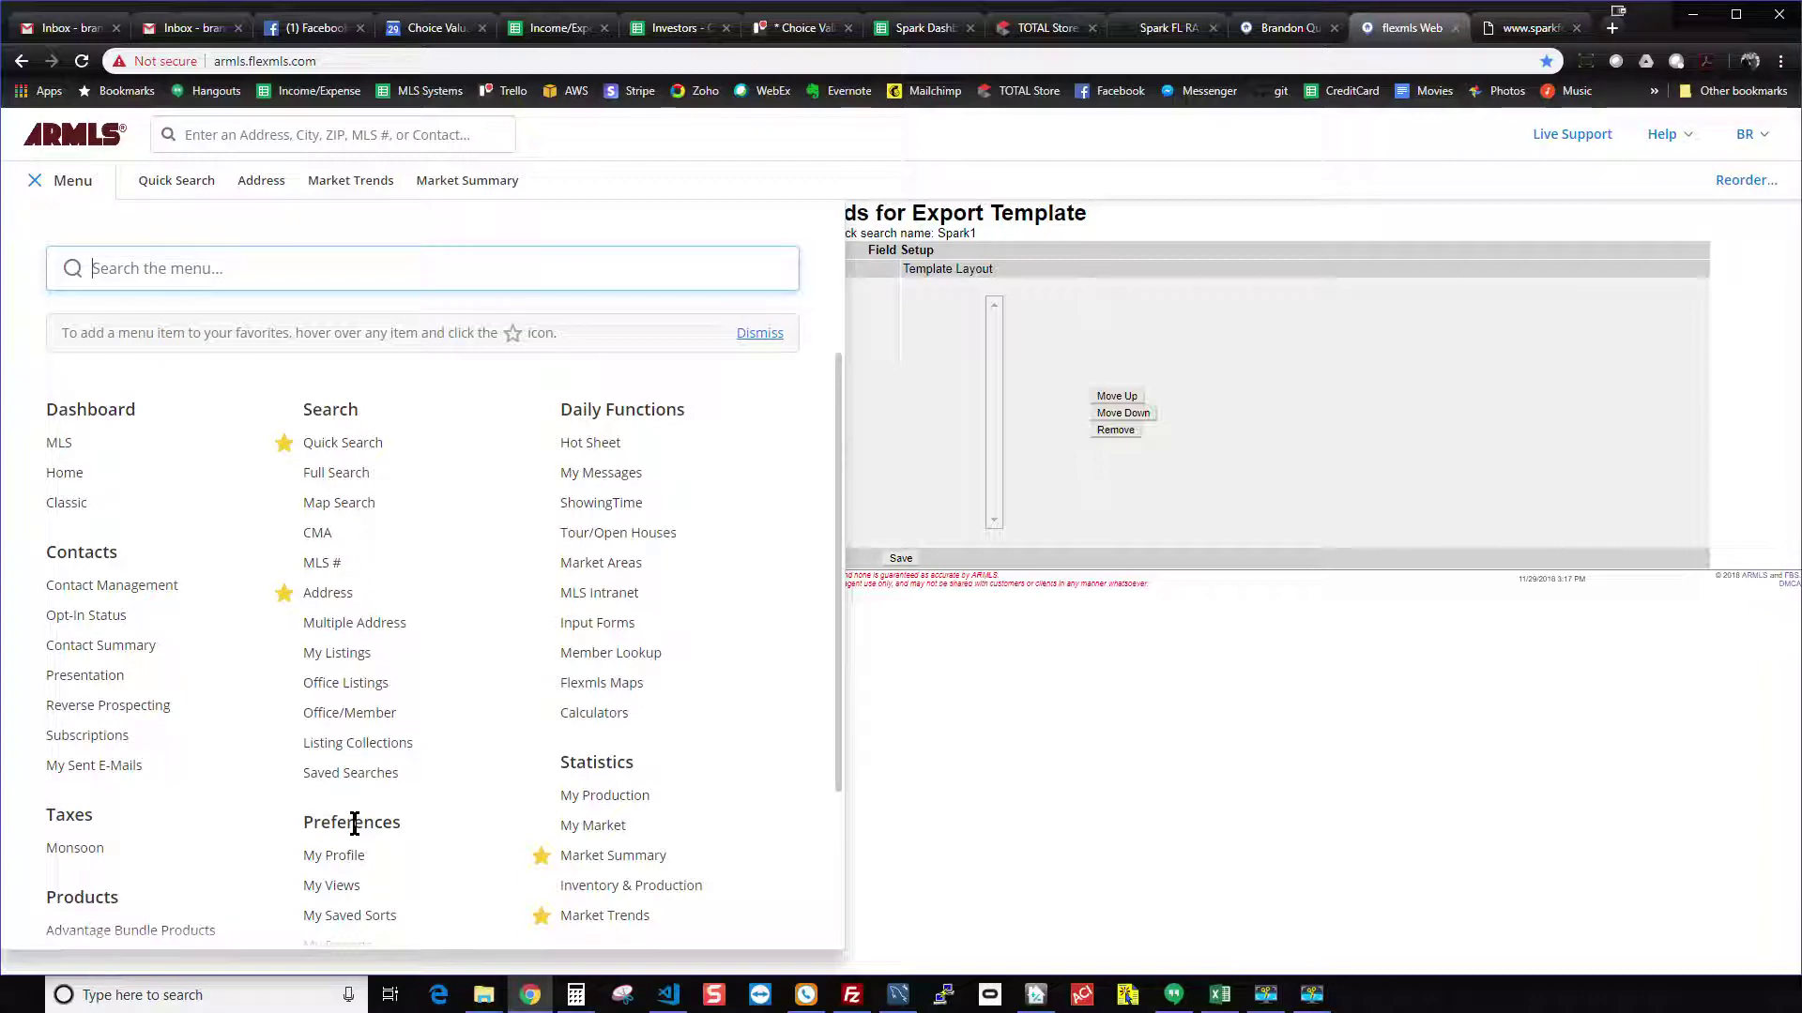
# Open My Exports from the Preferences section of the menu
pyautogui.scroll(-2, 355, 835)
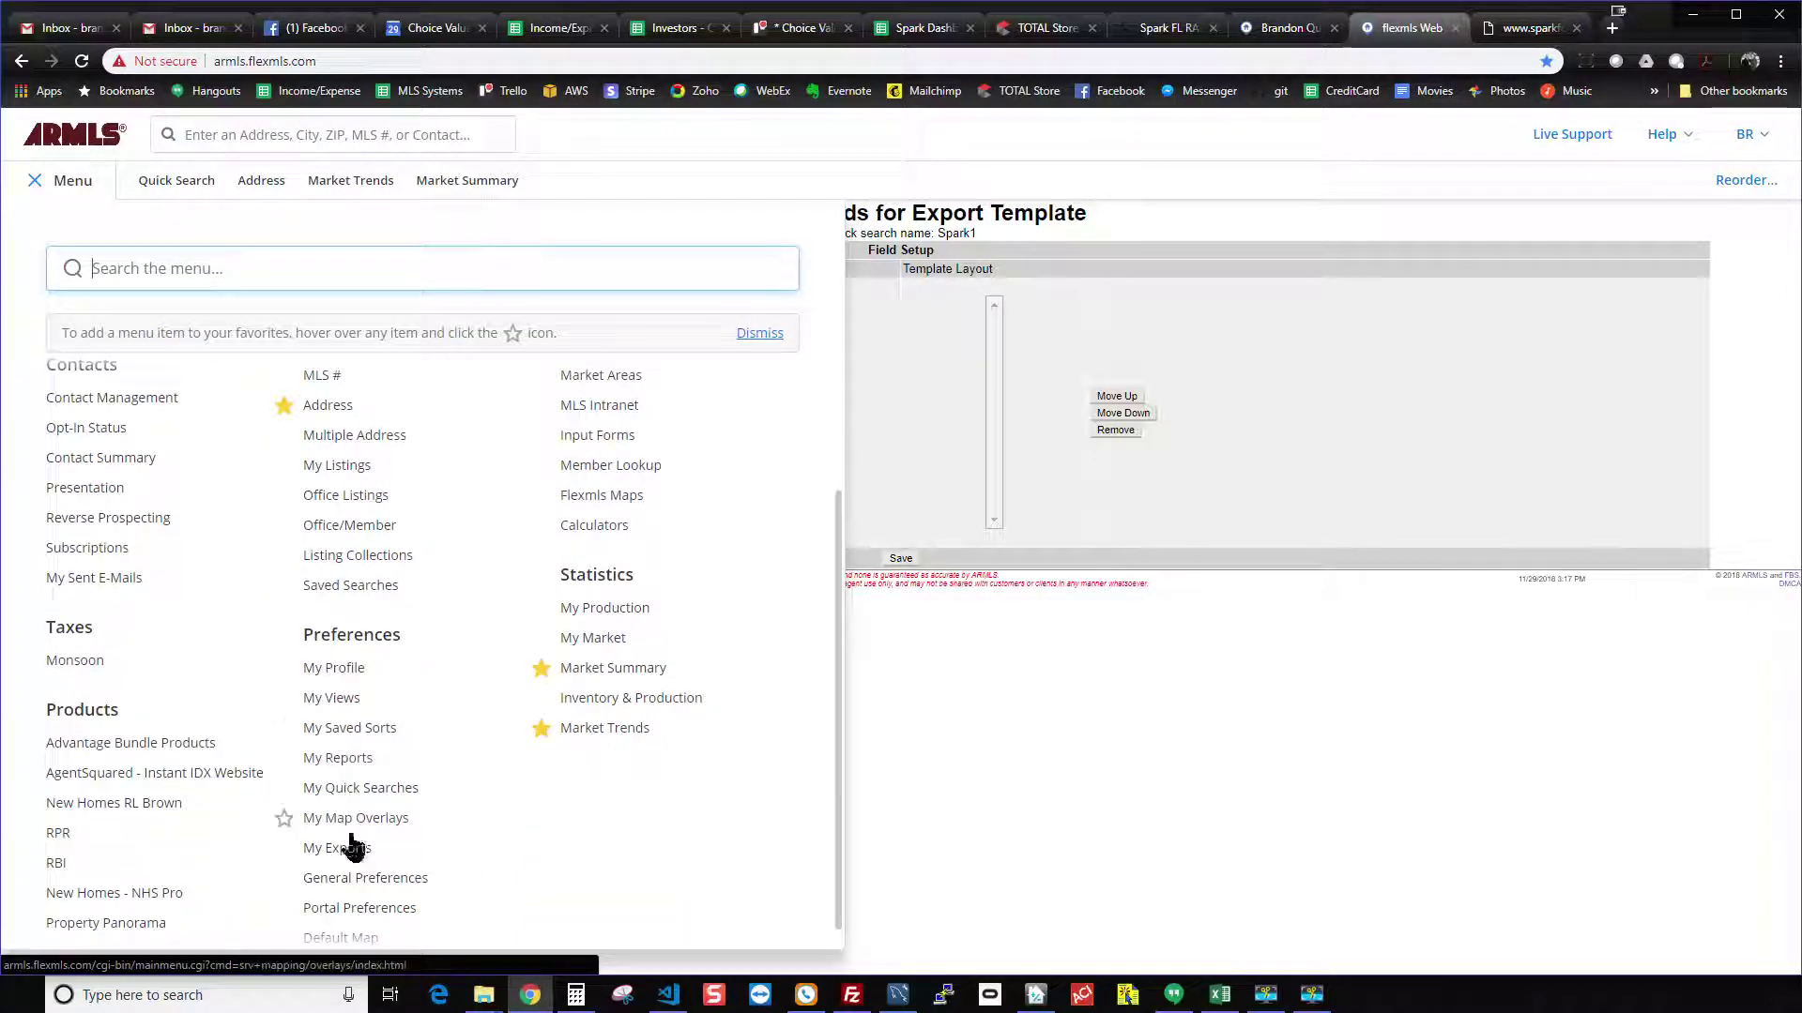
pyautogui.click(344, 850)
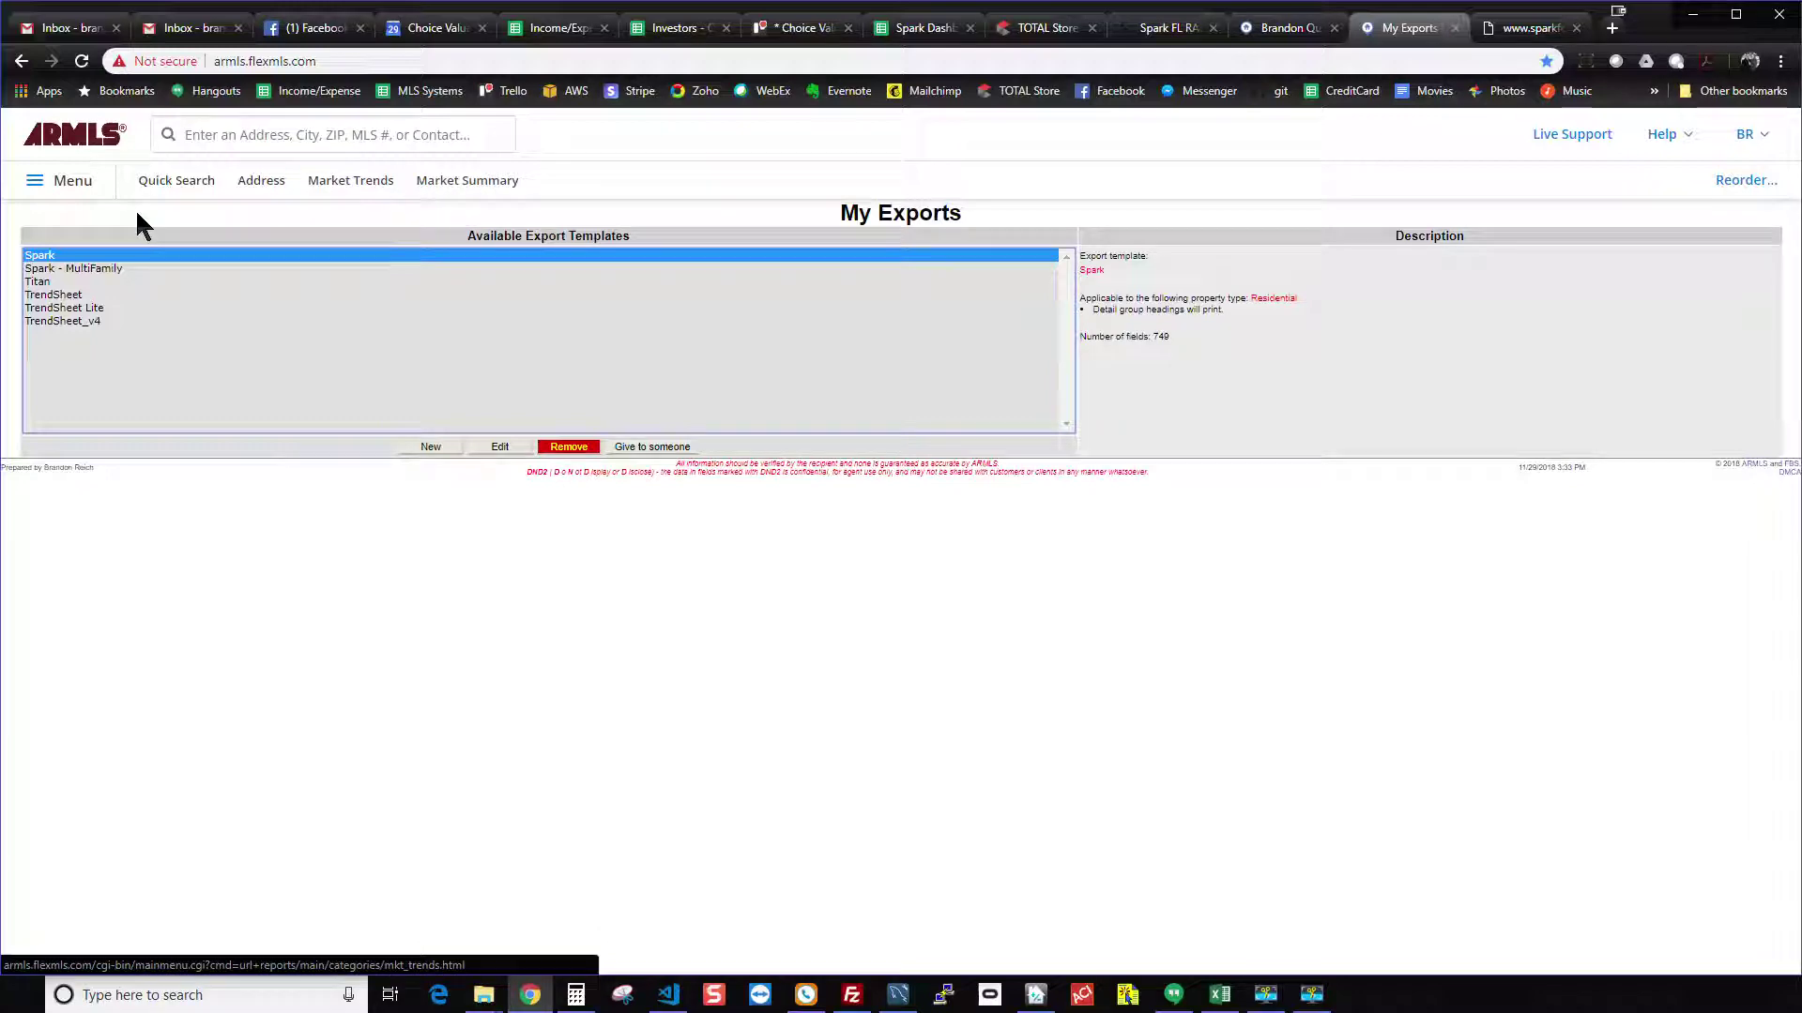
pyautogui.click(65, 183)
pyautogui.scroll(-1, 469, 736)
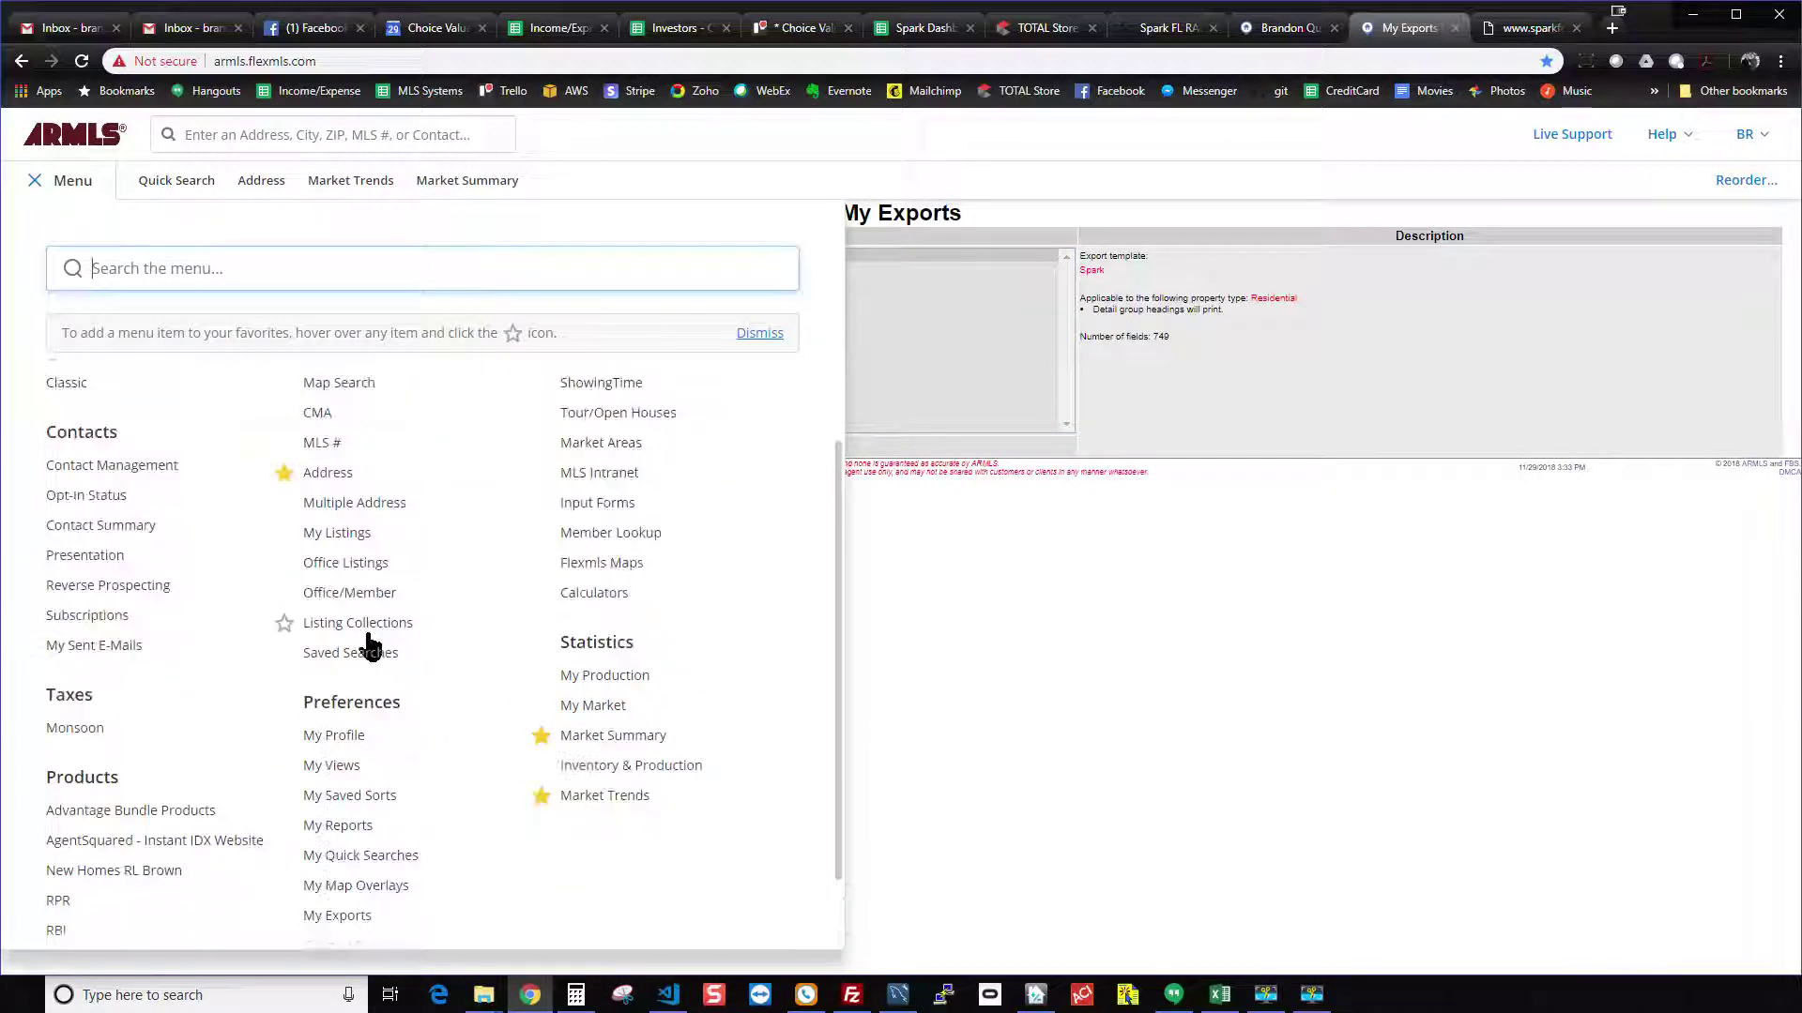
pyautogui.click(343, 918)
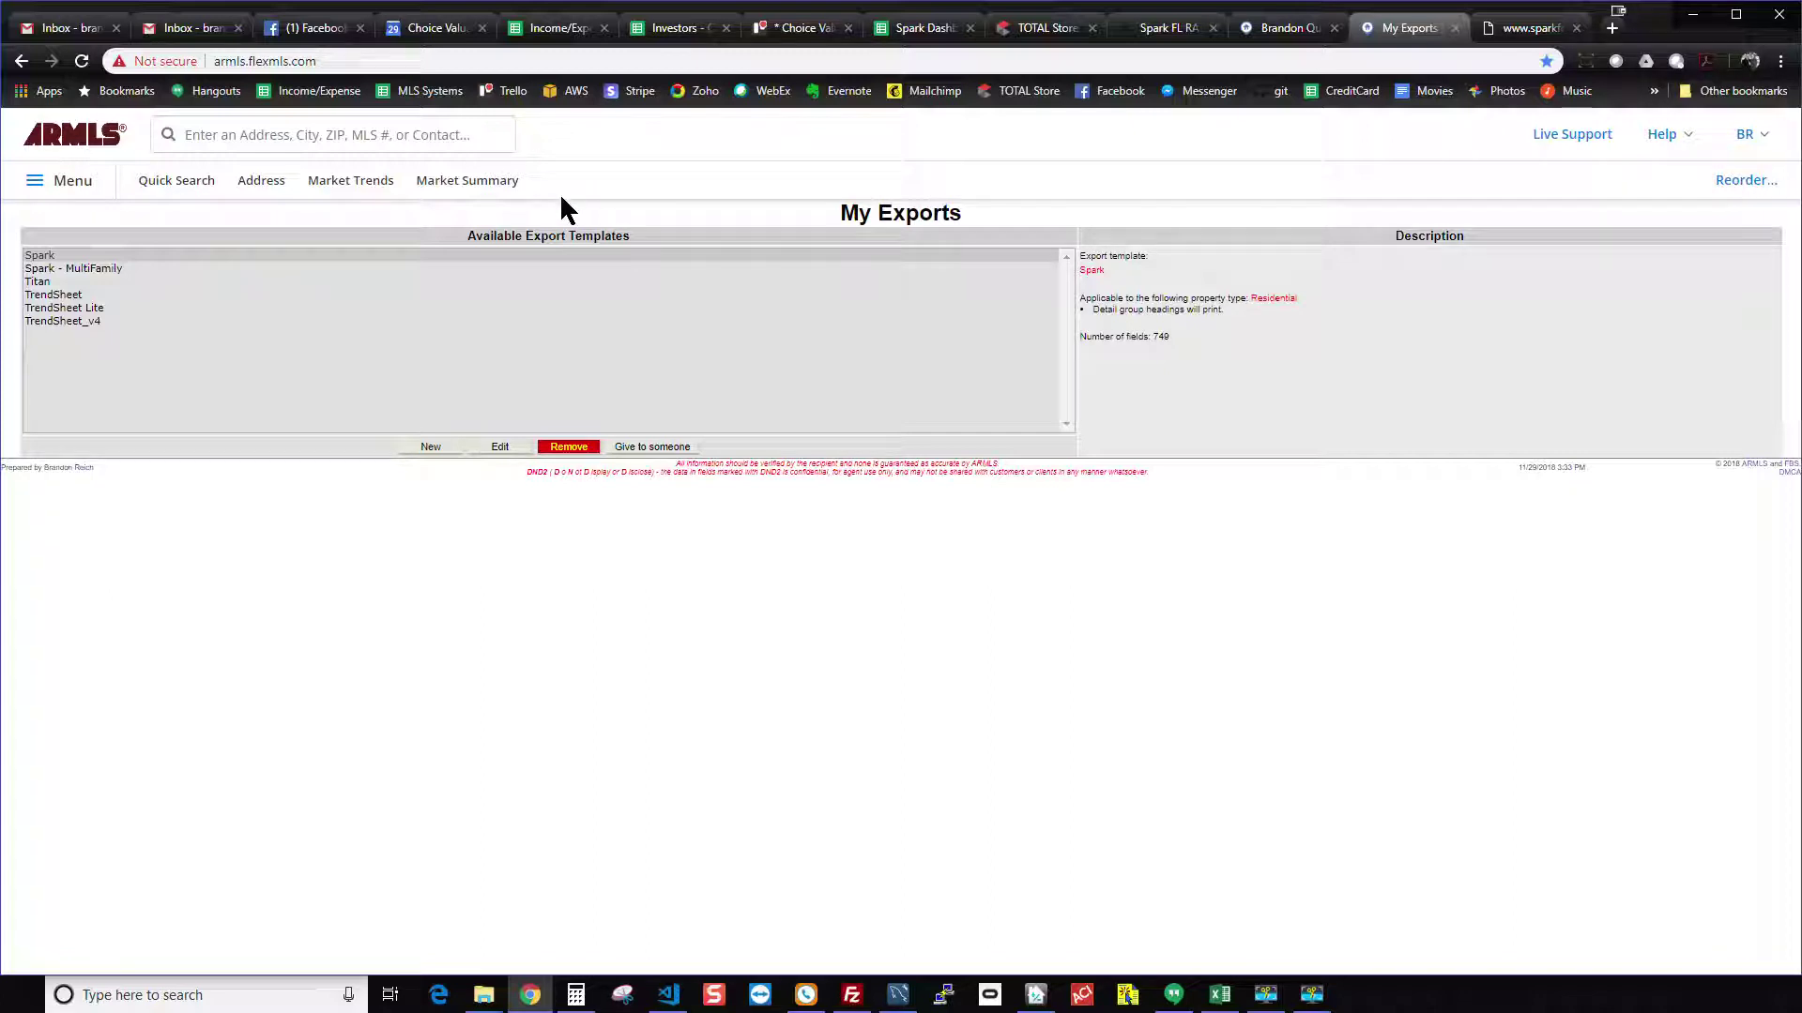
# Compare the descriptions of the Spark and Spark - MultiFamily export templates
pyautogui.click(75, 269)
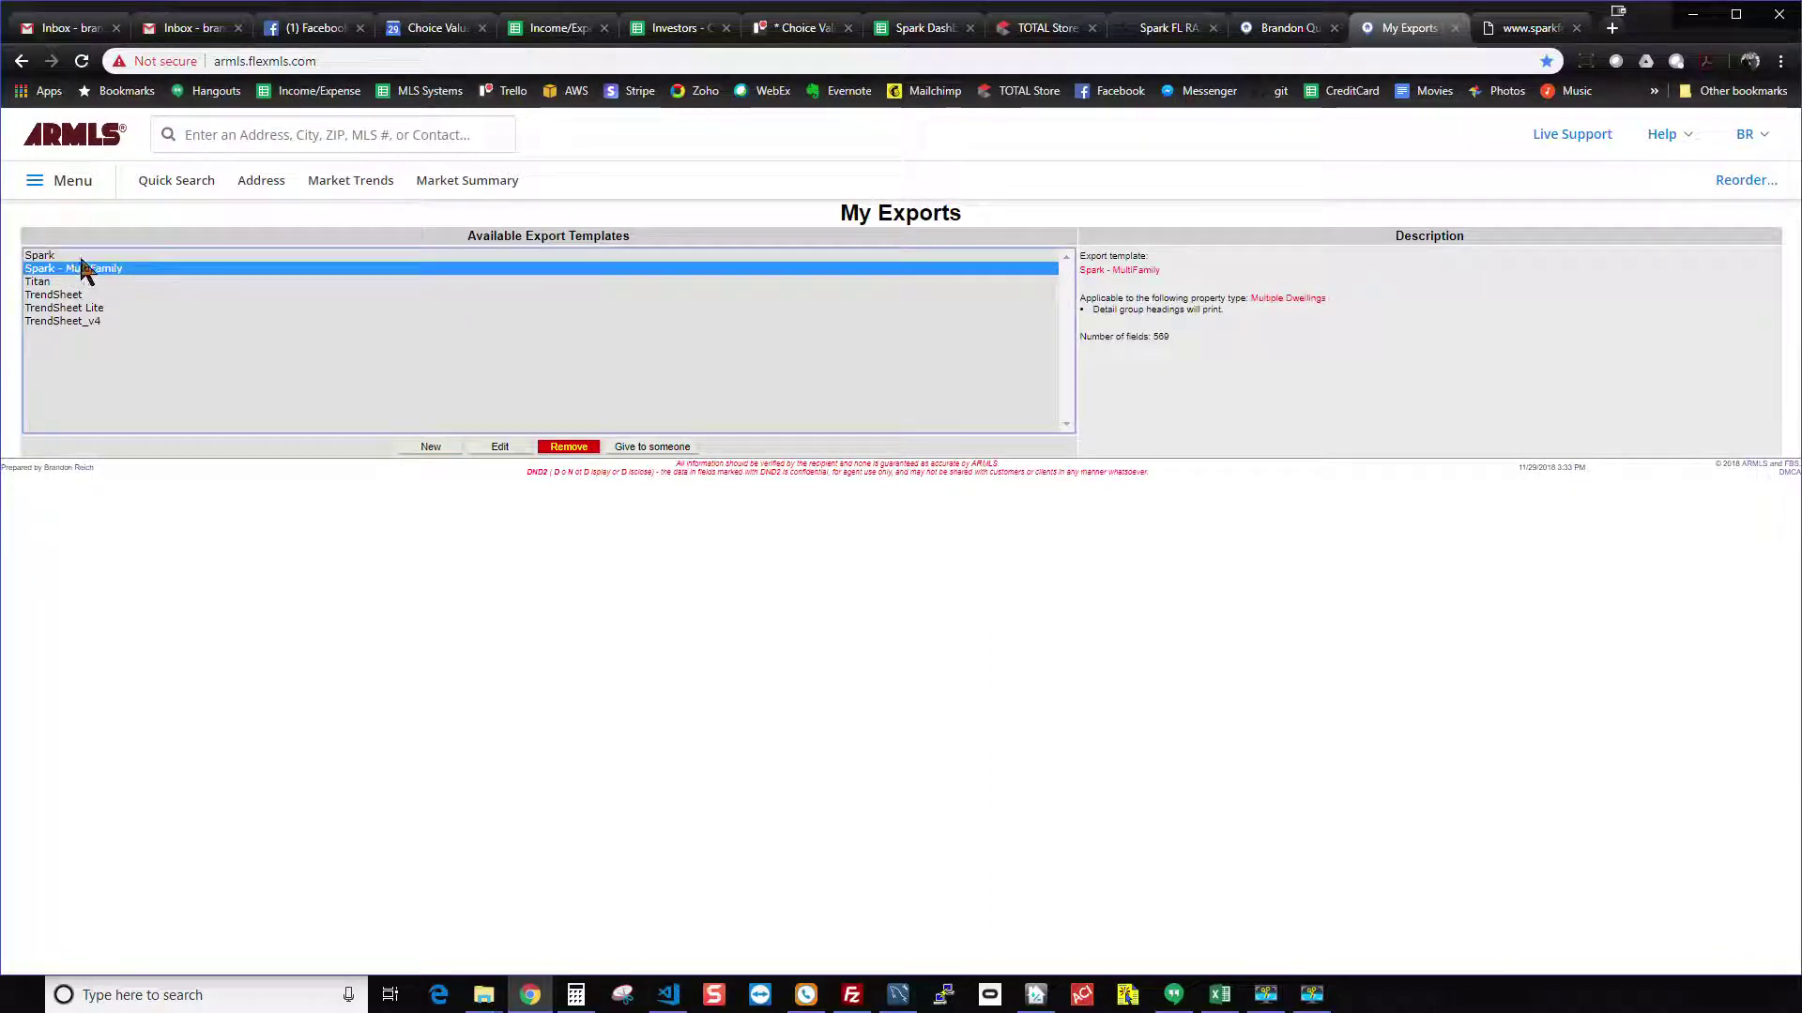
pyautogui.click(84, 257)
pyautogui.click(83, 267)
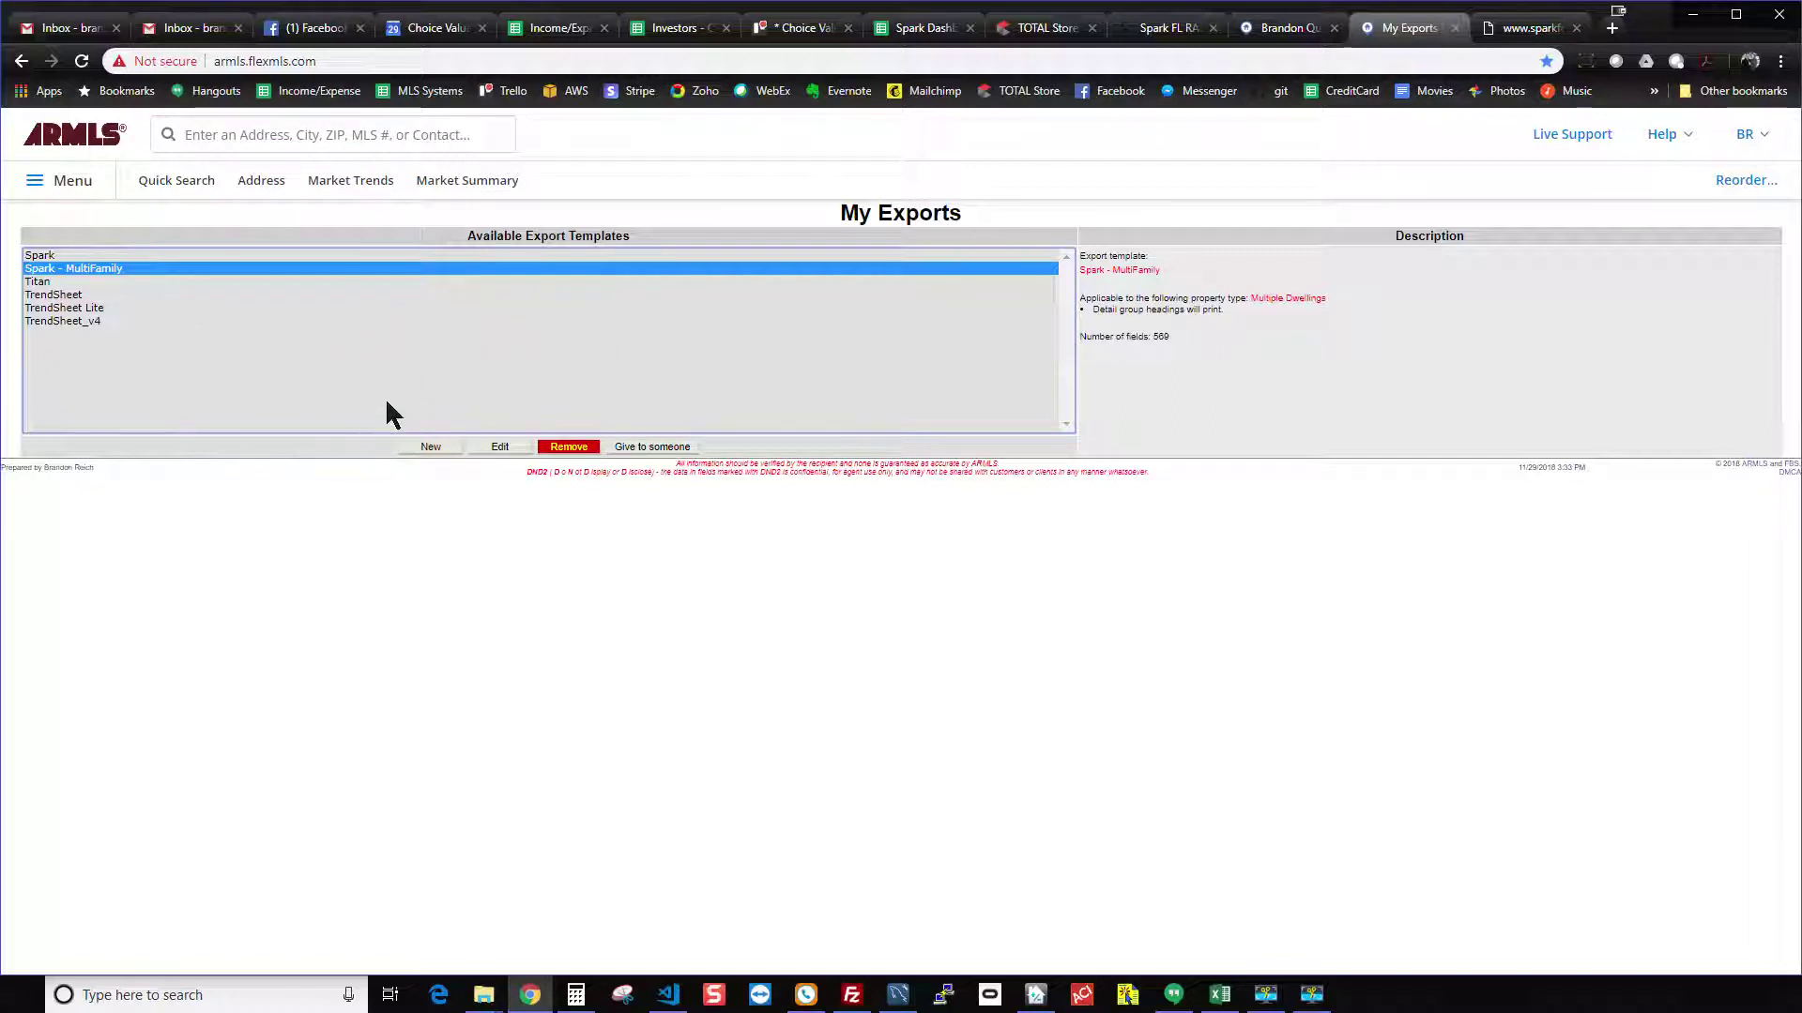
# Create a new export template named Spark1, set to Residential, and continue to field selection
pyautogui.click(437, 448)
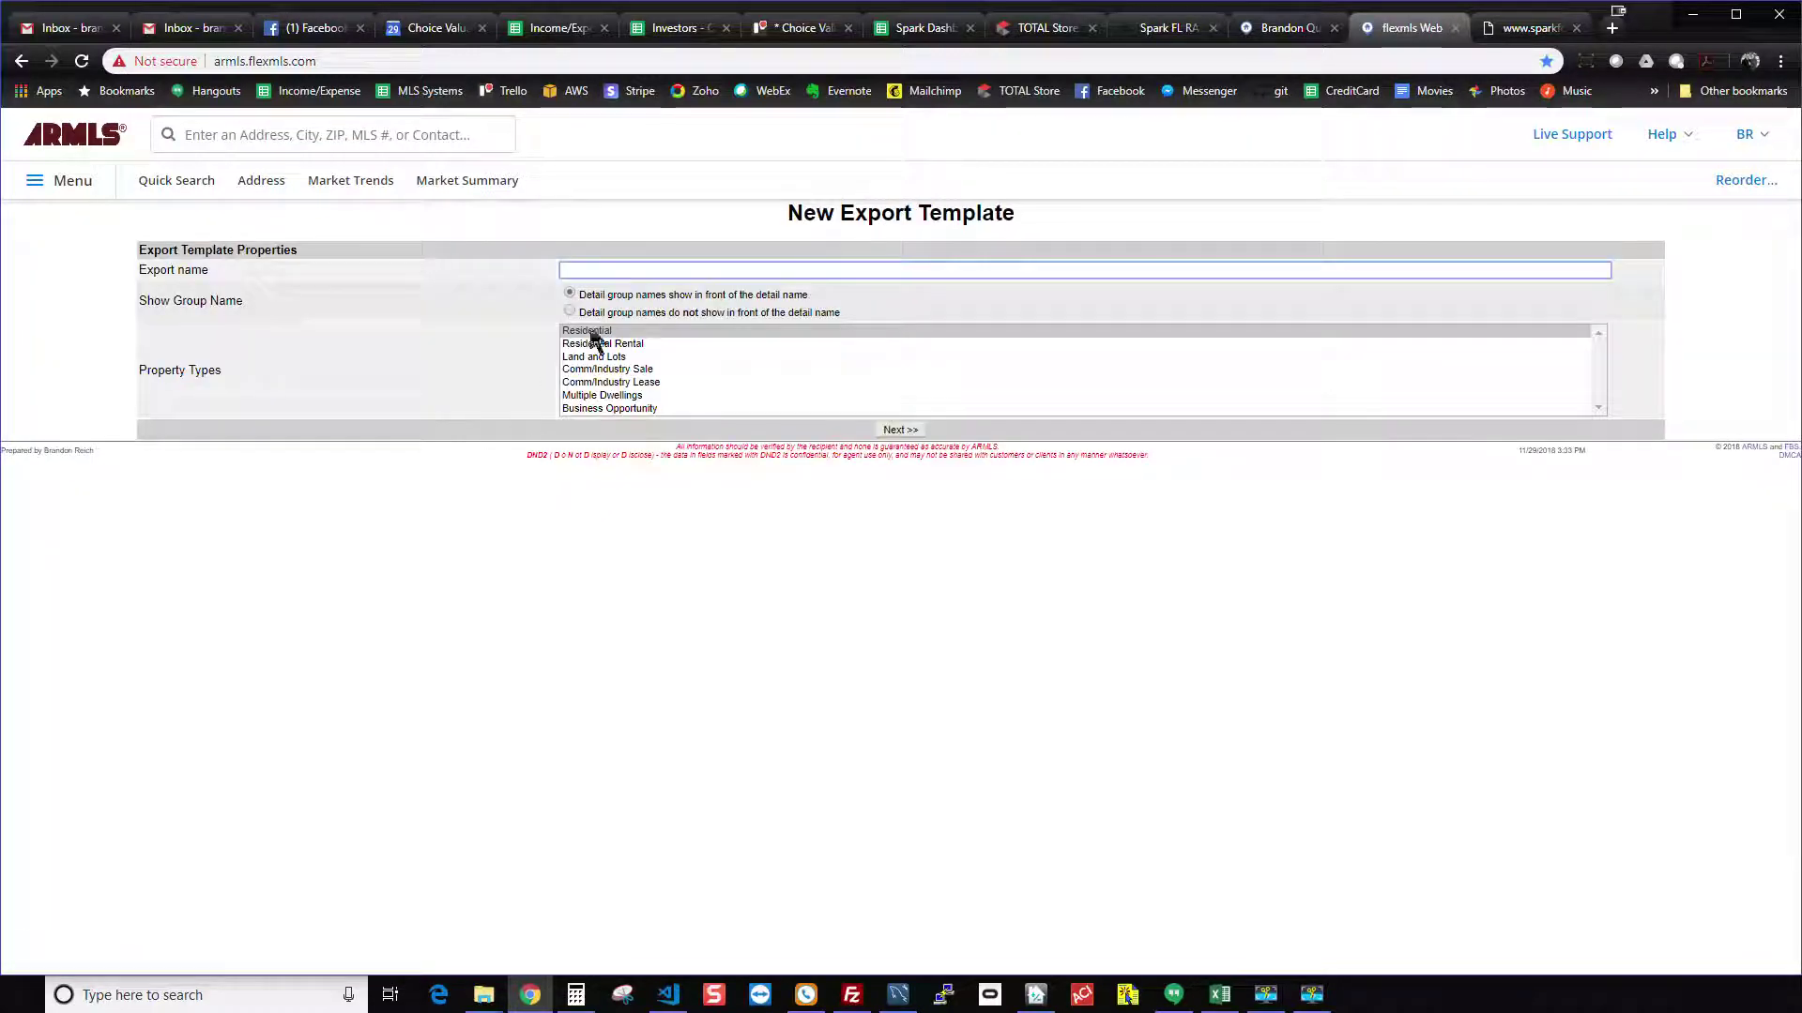
pyautogui.click(632, 271)
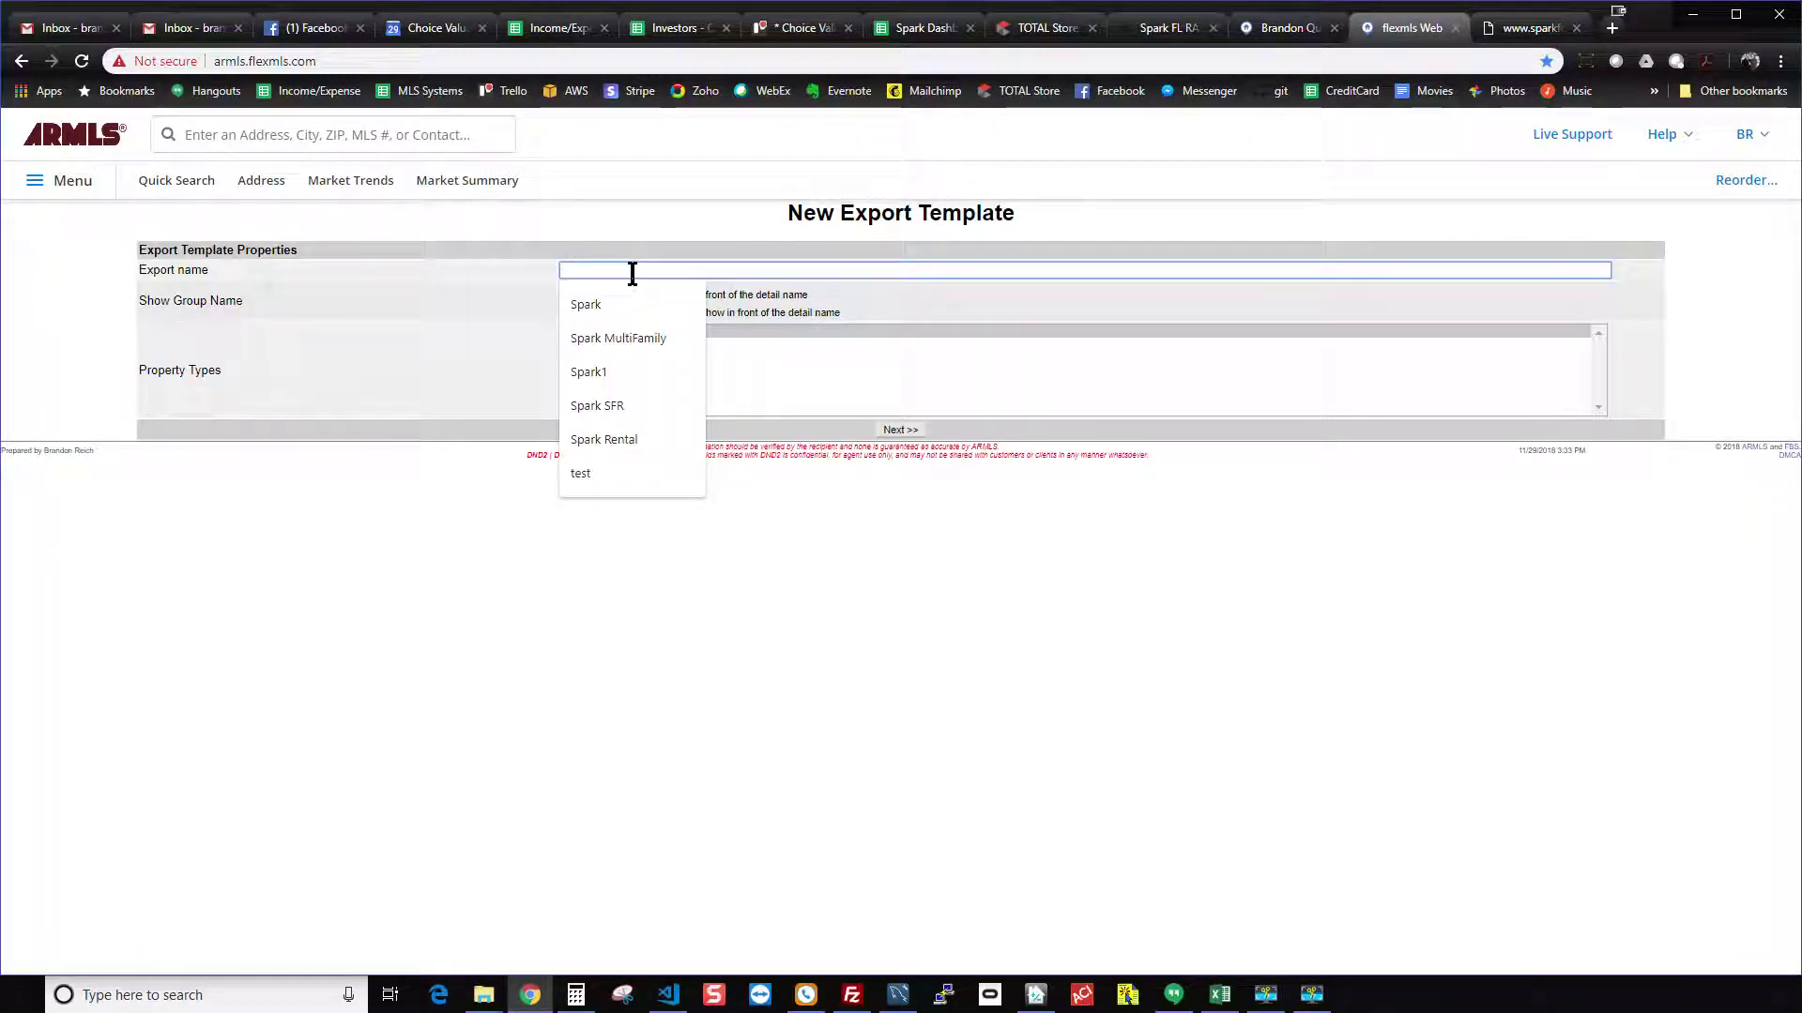
pyautogui.write('Spark')
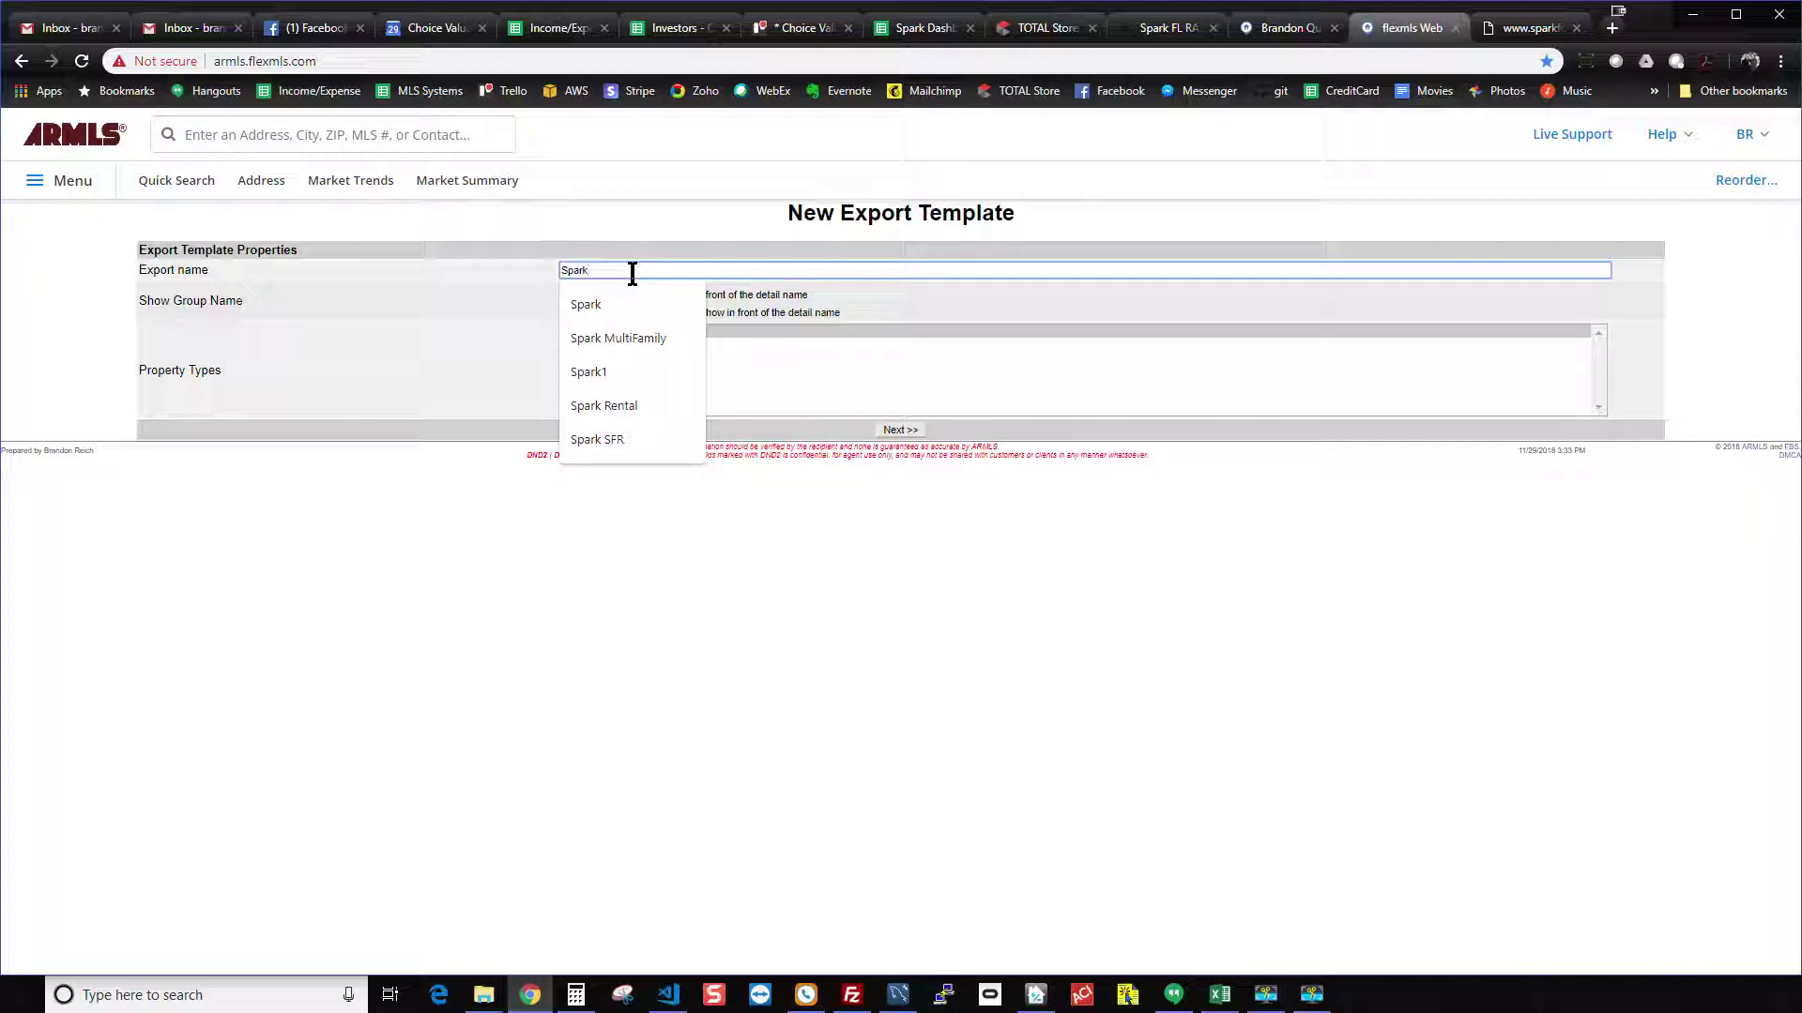
pyautogui.write('1')
pyautogui.click(656, 222)
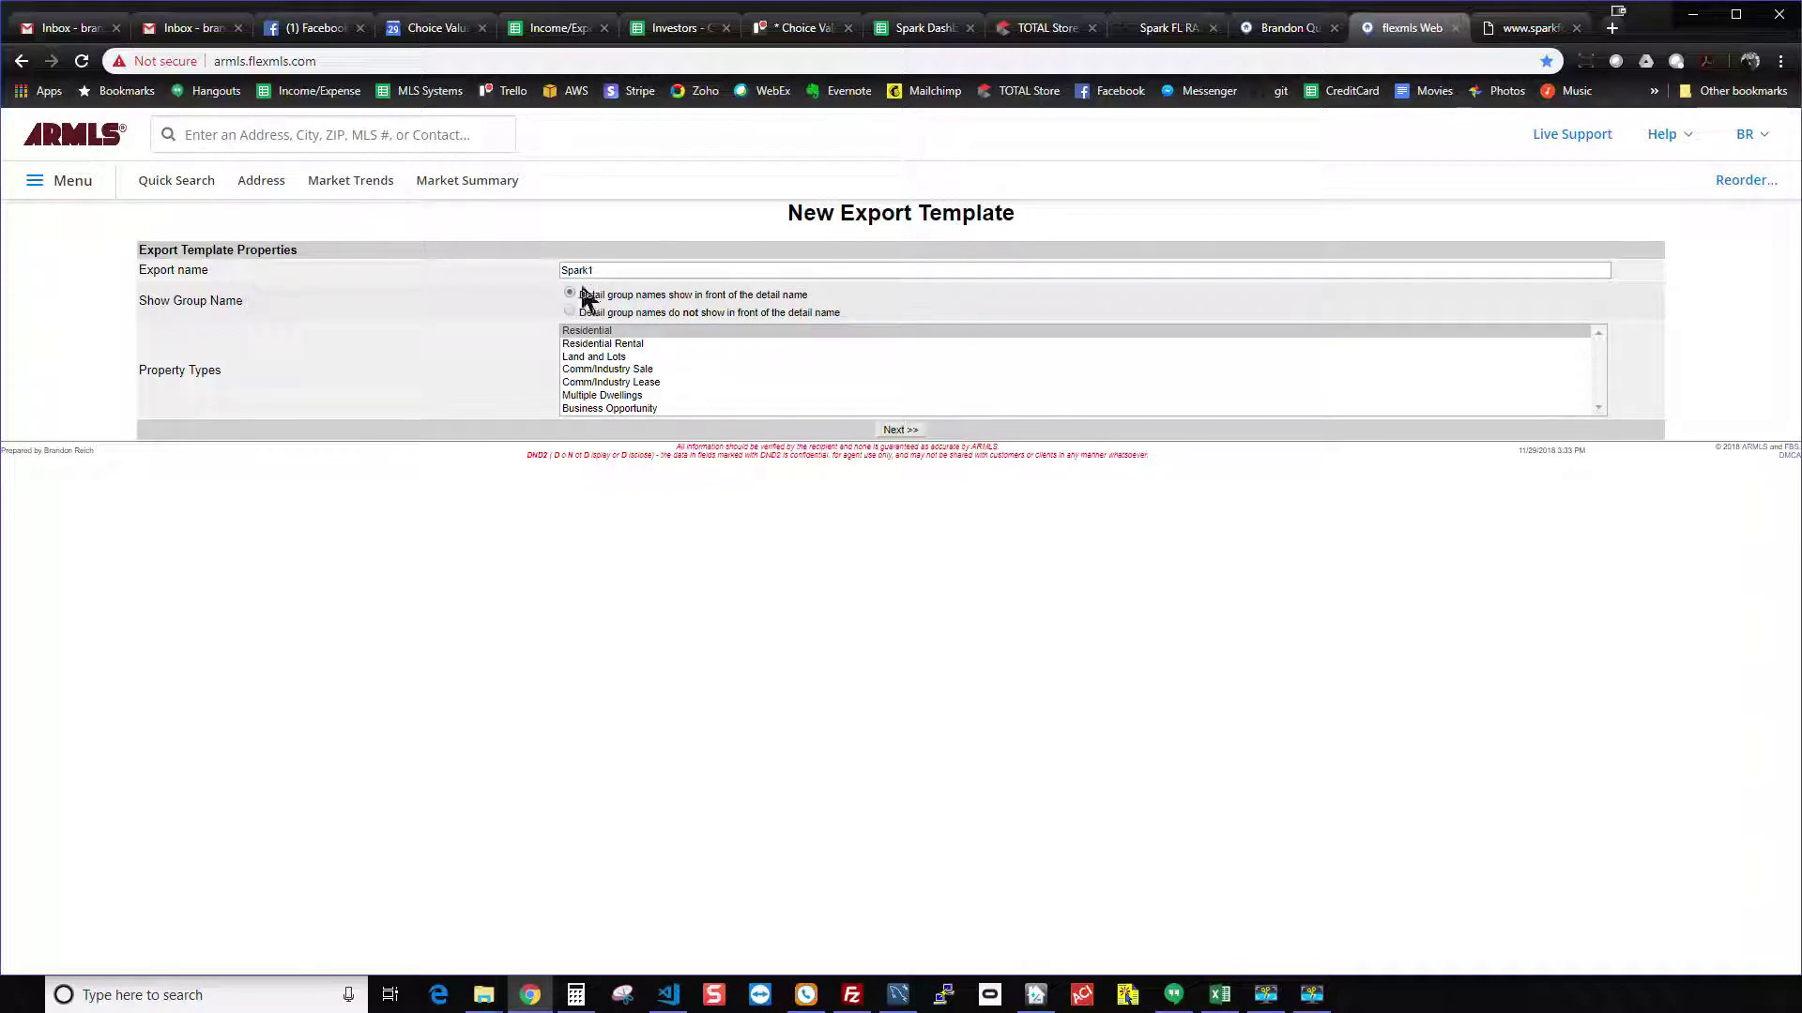
pyautogui.click(606, 333)
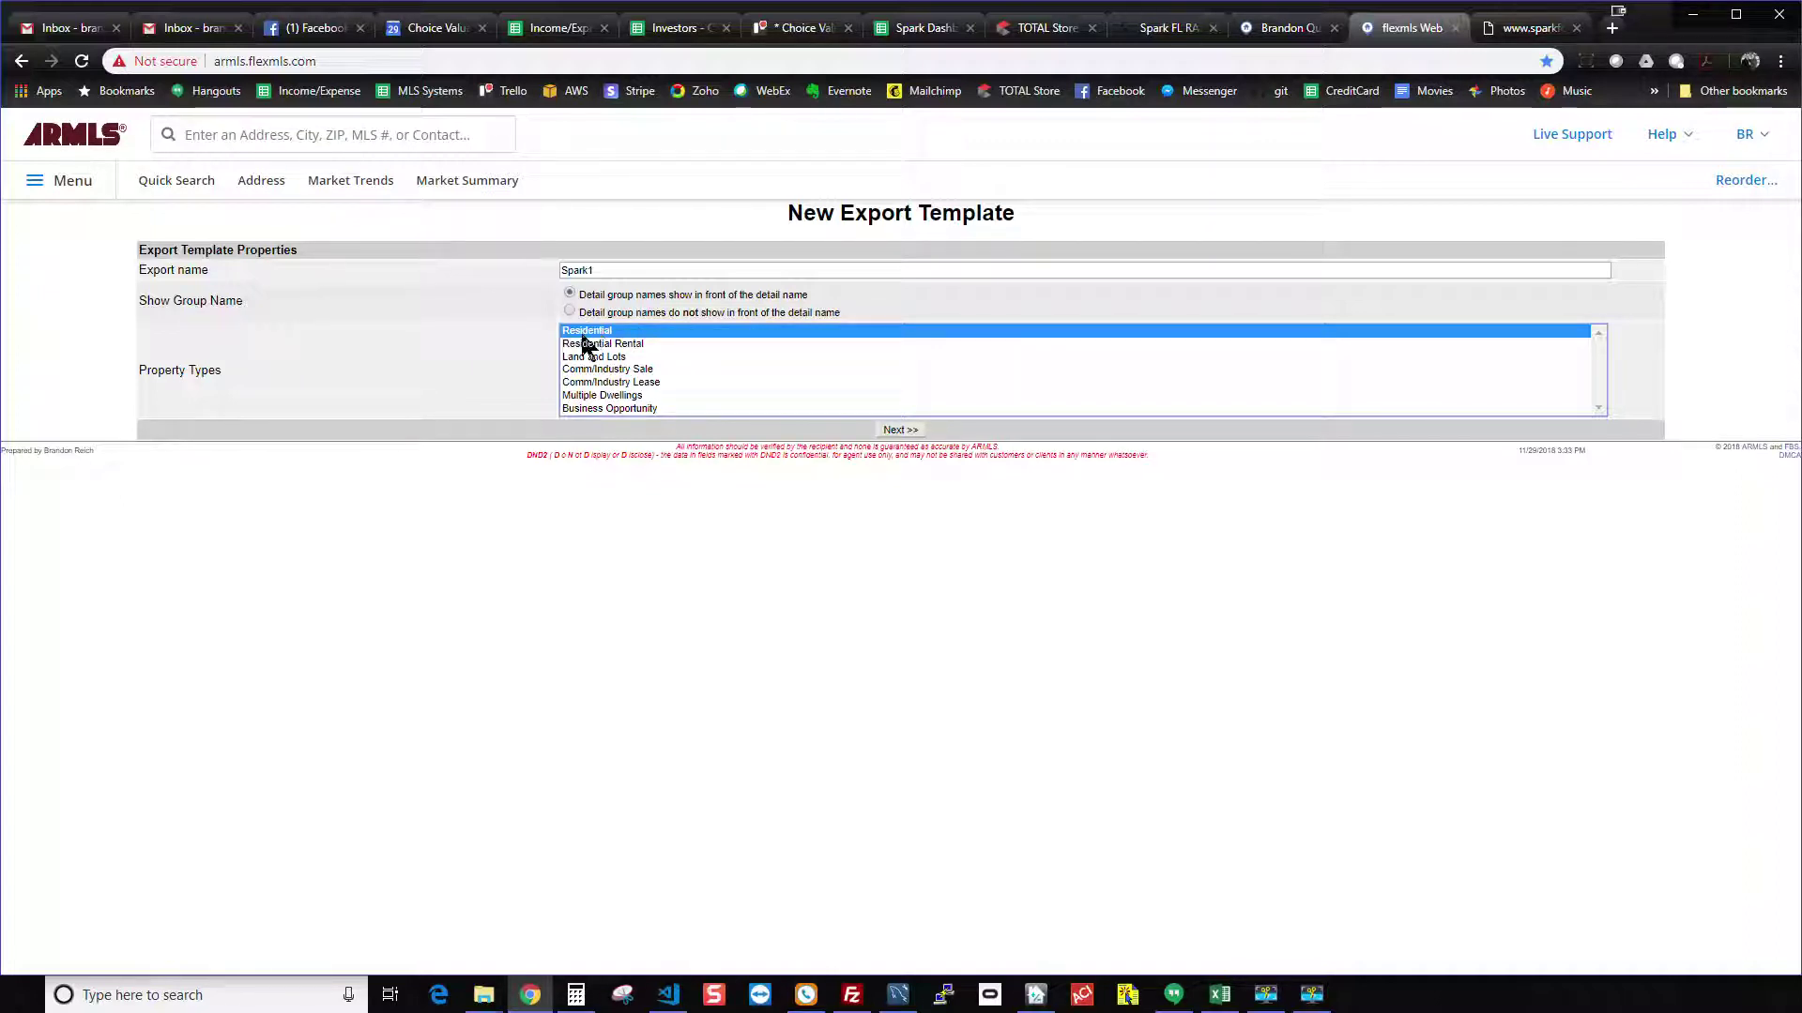
pyautogui.click(902, 431)
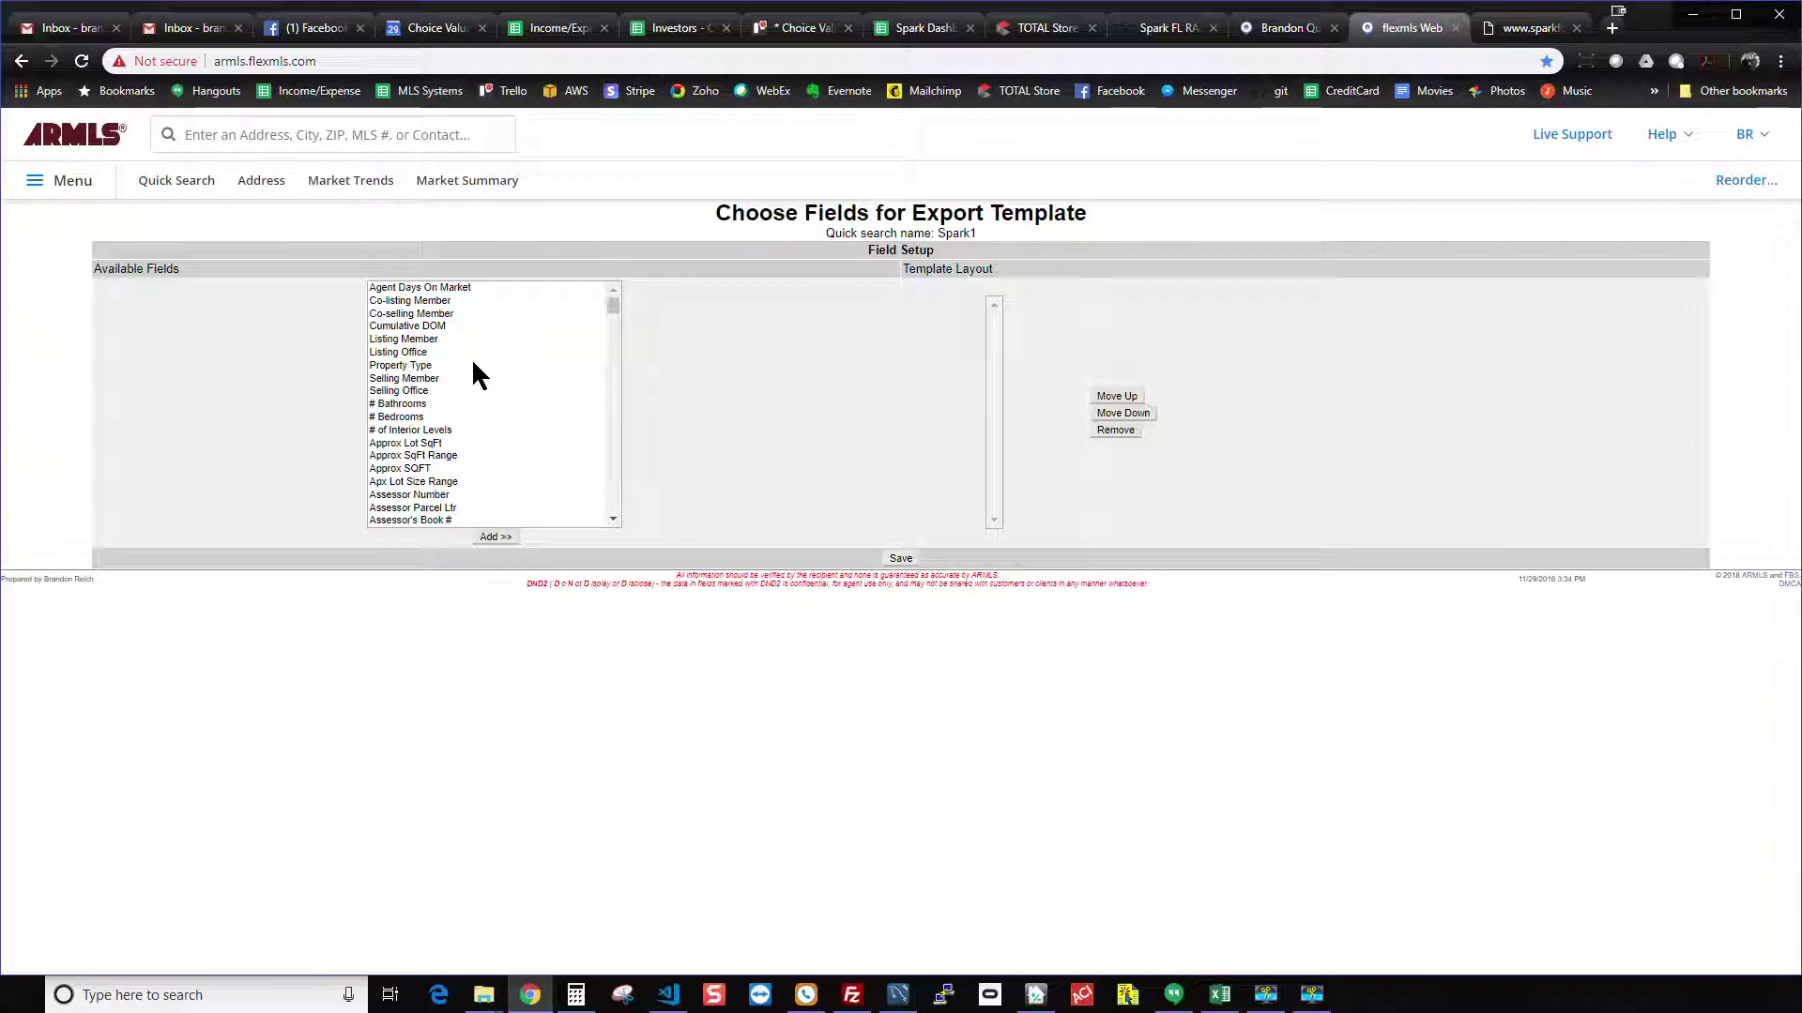
# Select all available fields from Agent Days On Market onward, add them to Spark1, and save
pyautogui.click(447, 289)
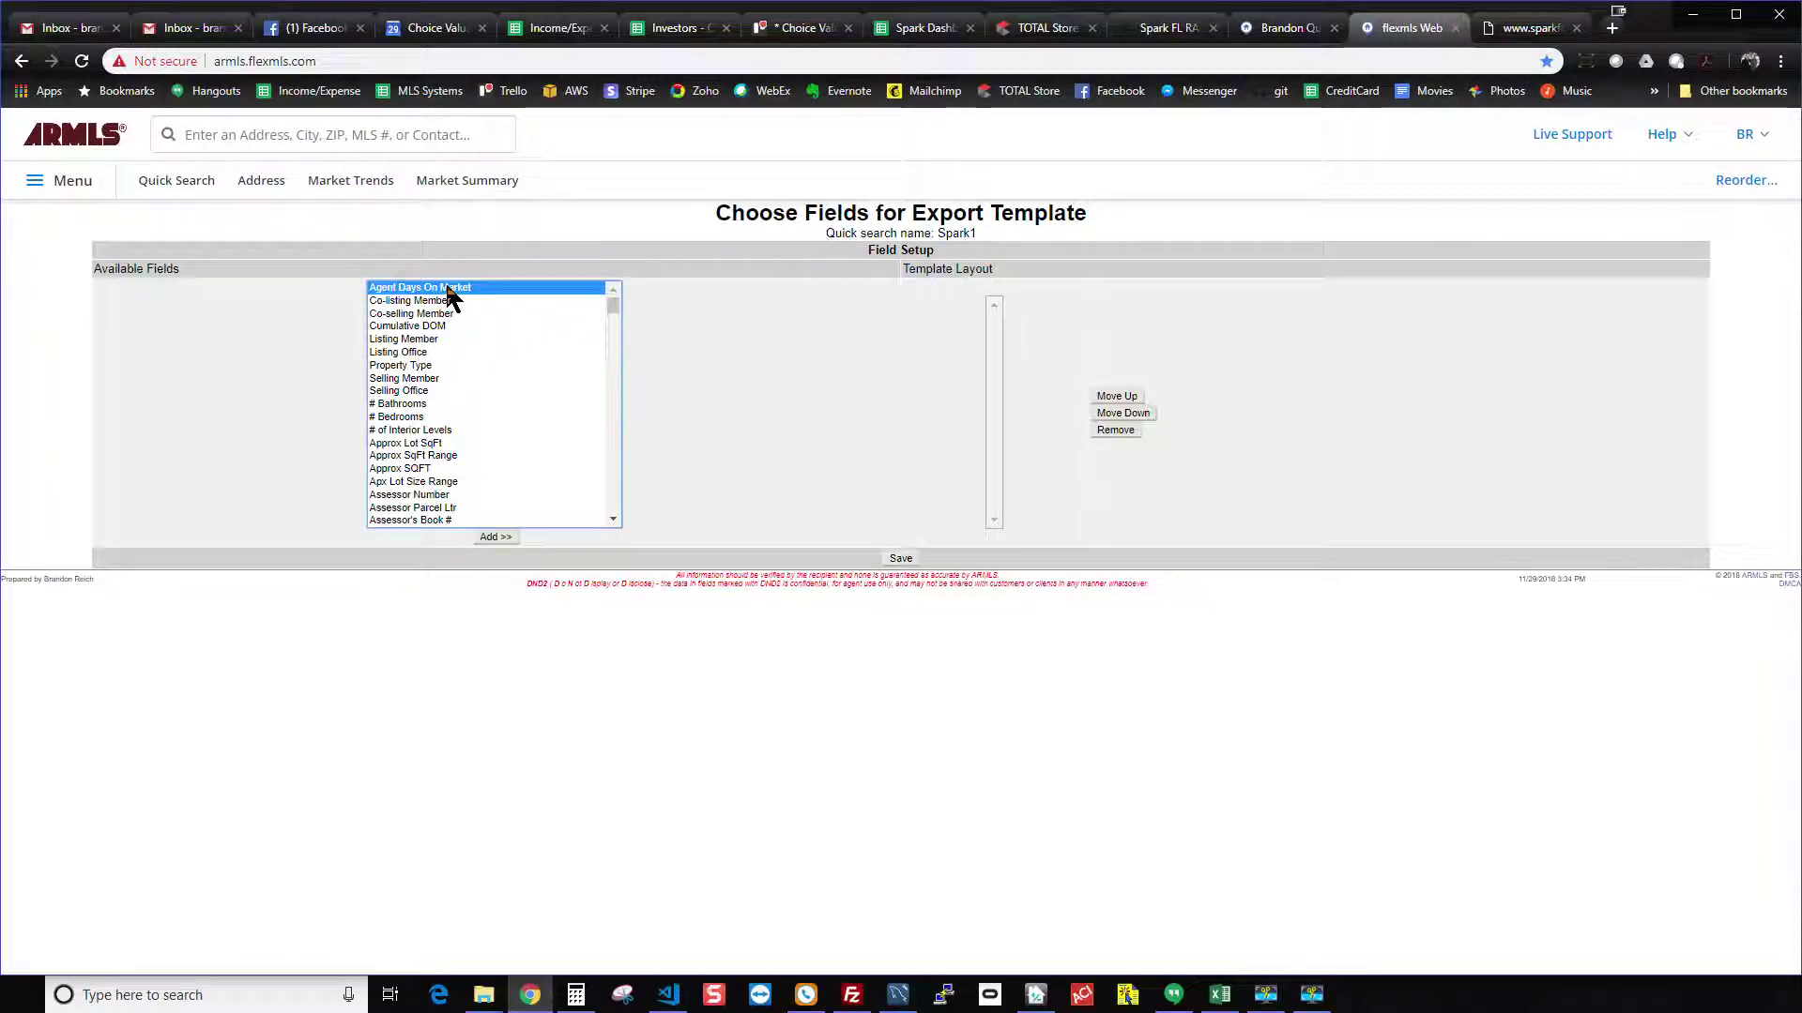
pyautogui.moveTo(611, 300); pyautogui.dragTo(611, 526)
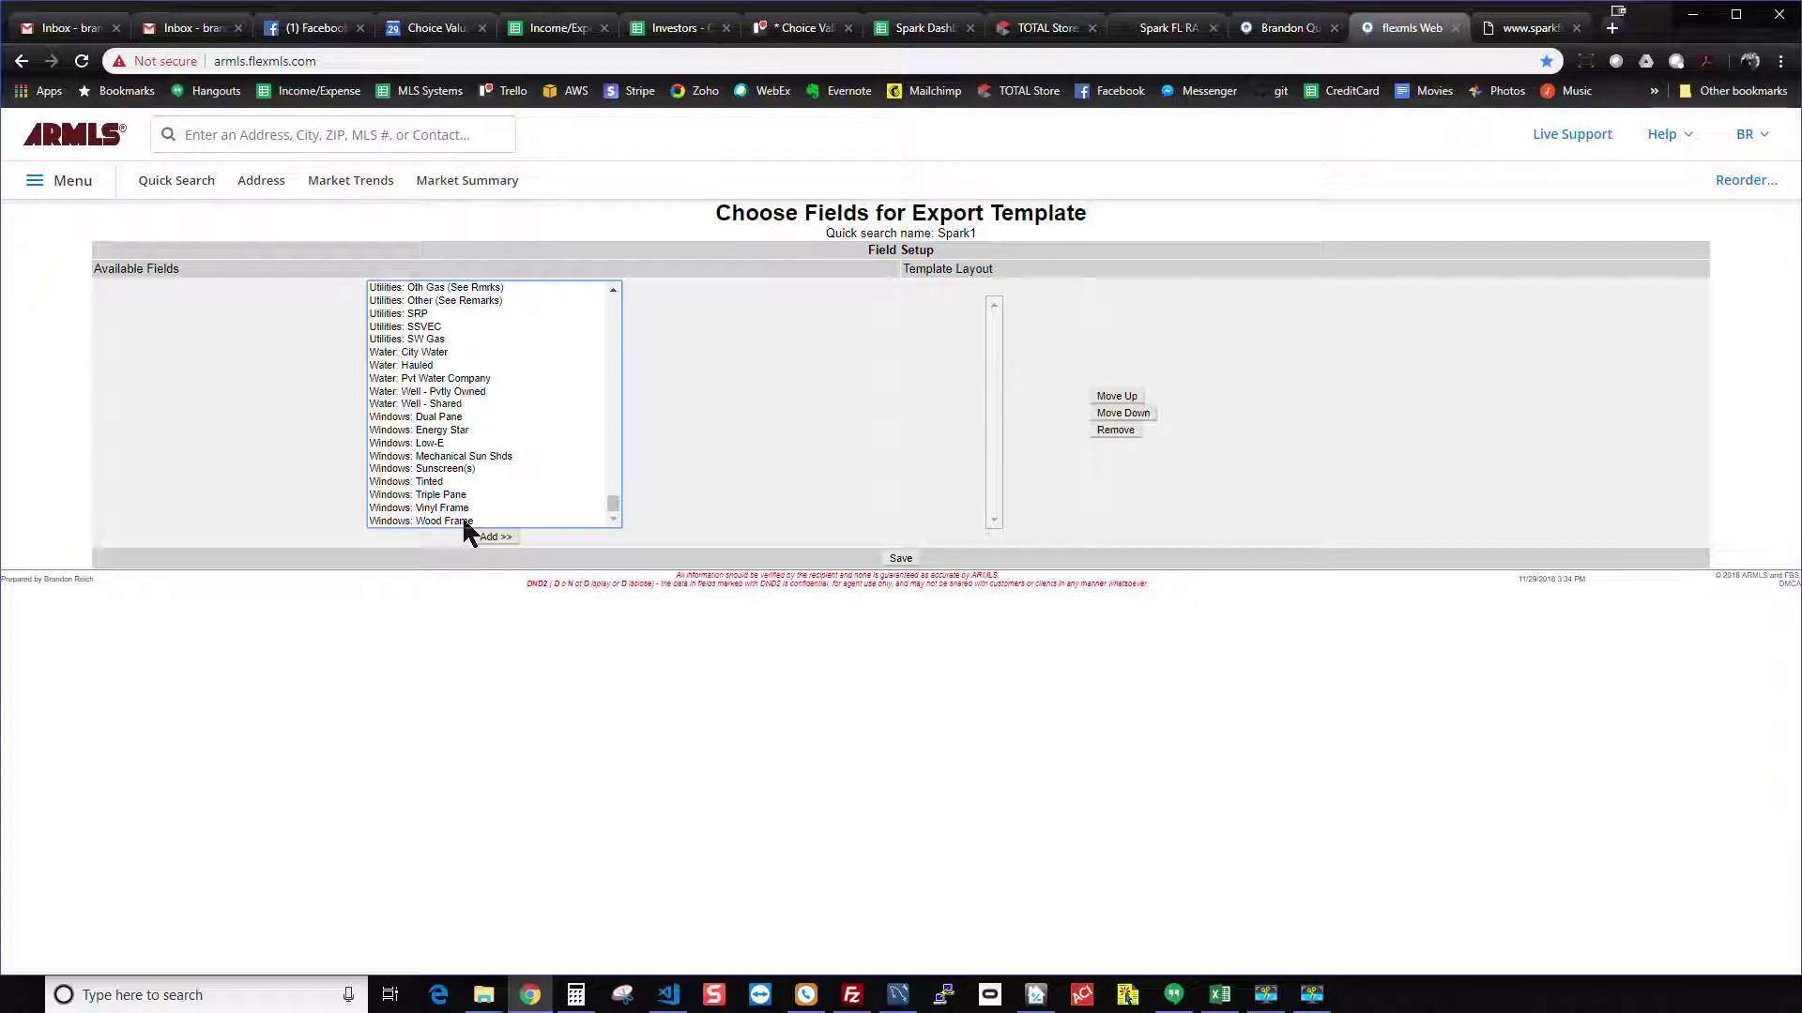
pyautogui.hotkey('ctrl', 'a')
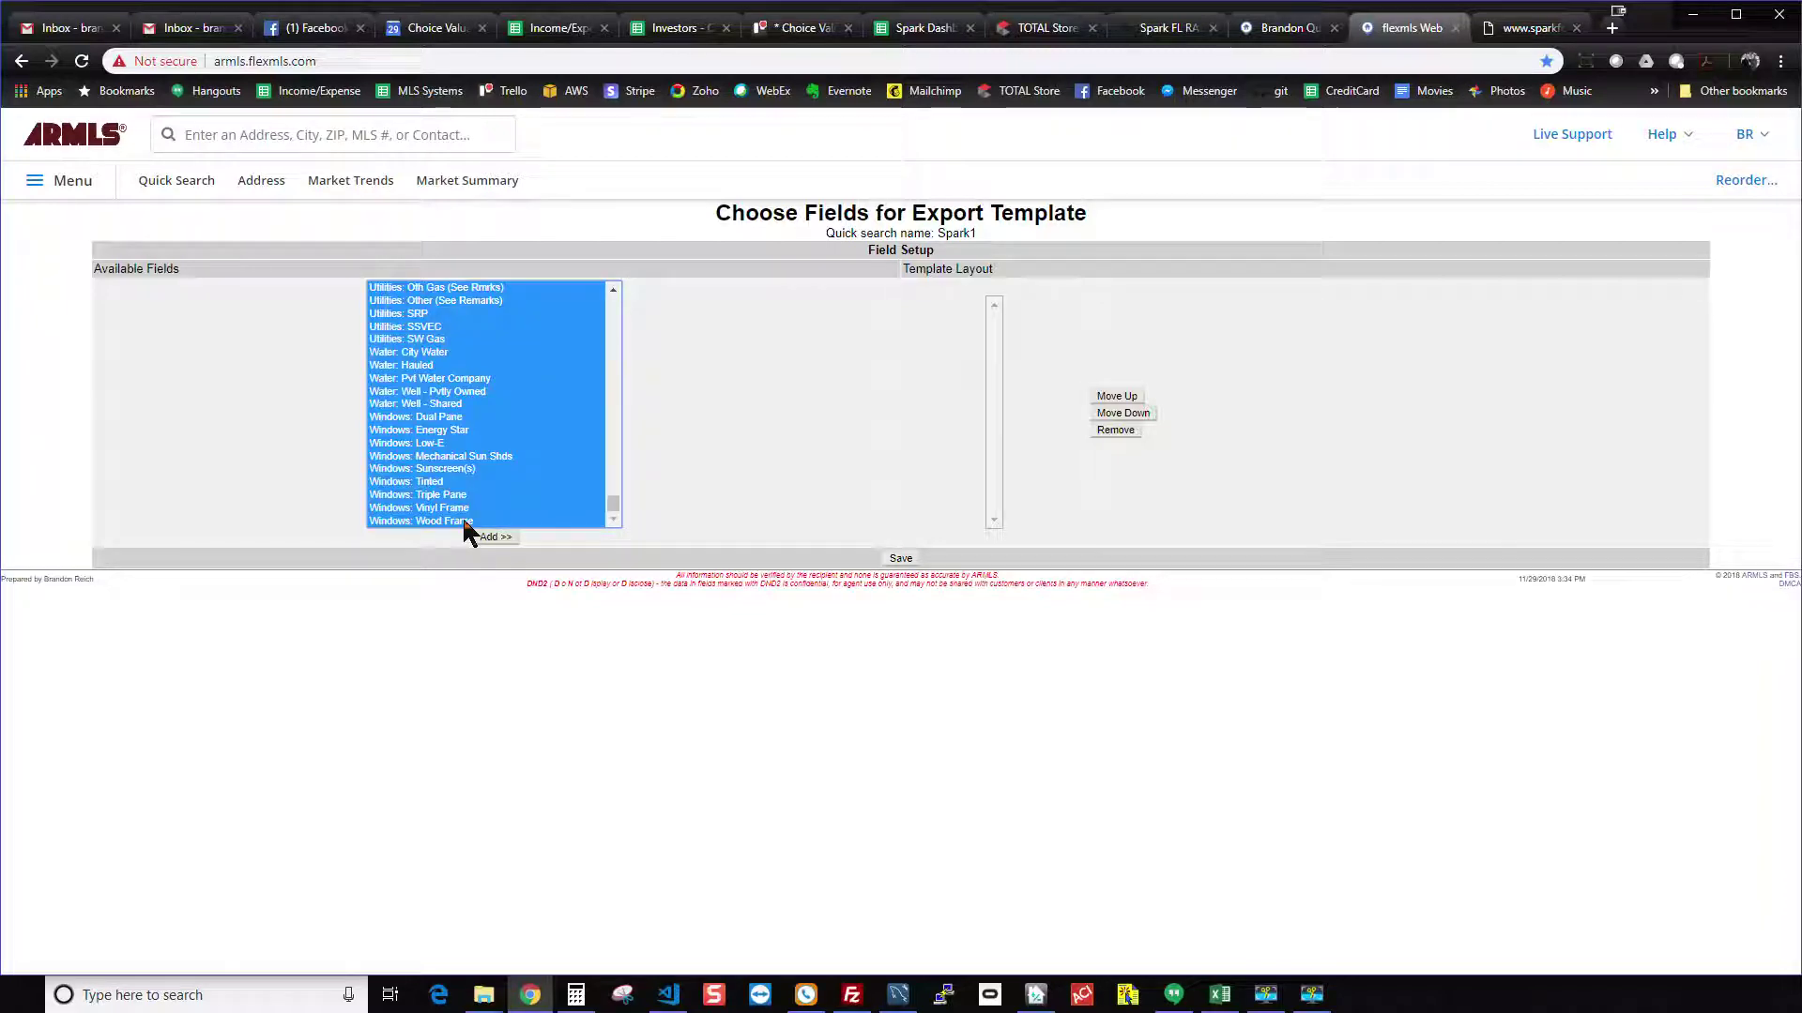
pyautogui.moveTo(612, 503)
pyautogui.mouseDown()
pyautogui.moveTo(617, 329)
pyautogui.moveTo(616, 515)
pyautogui.mouseUp()
pyautogui.click(497, 539)
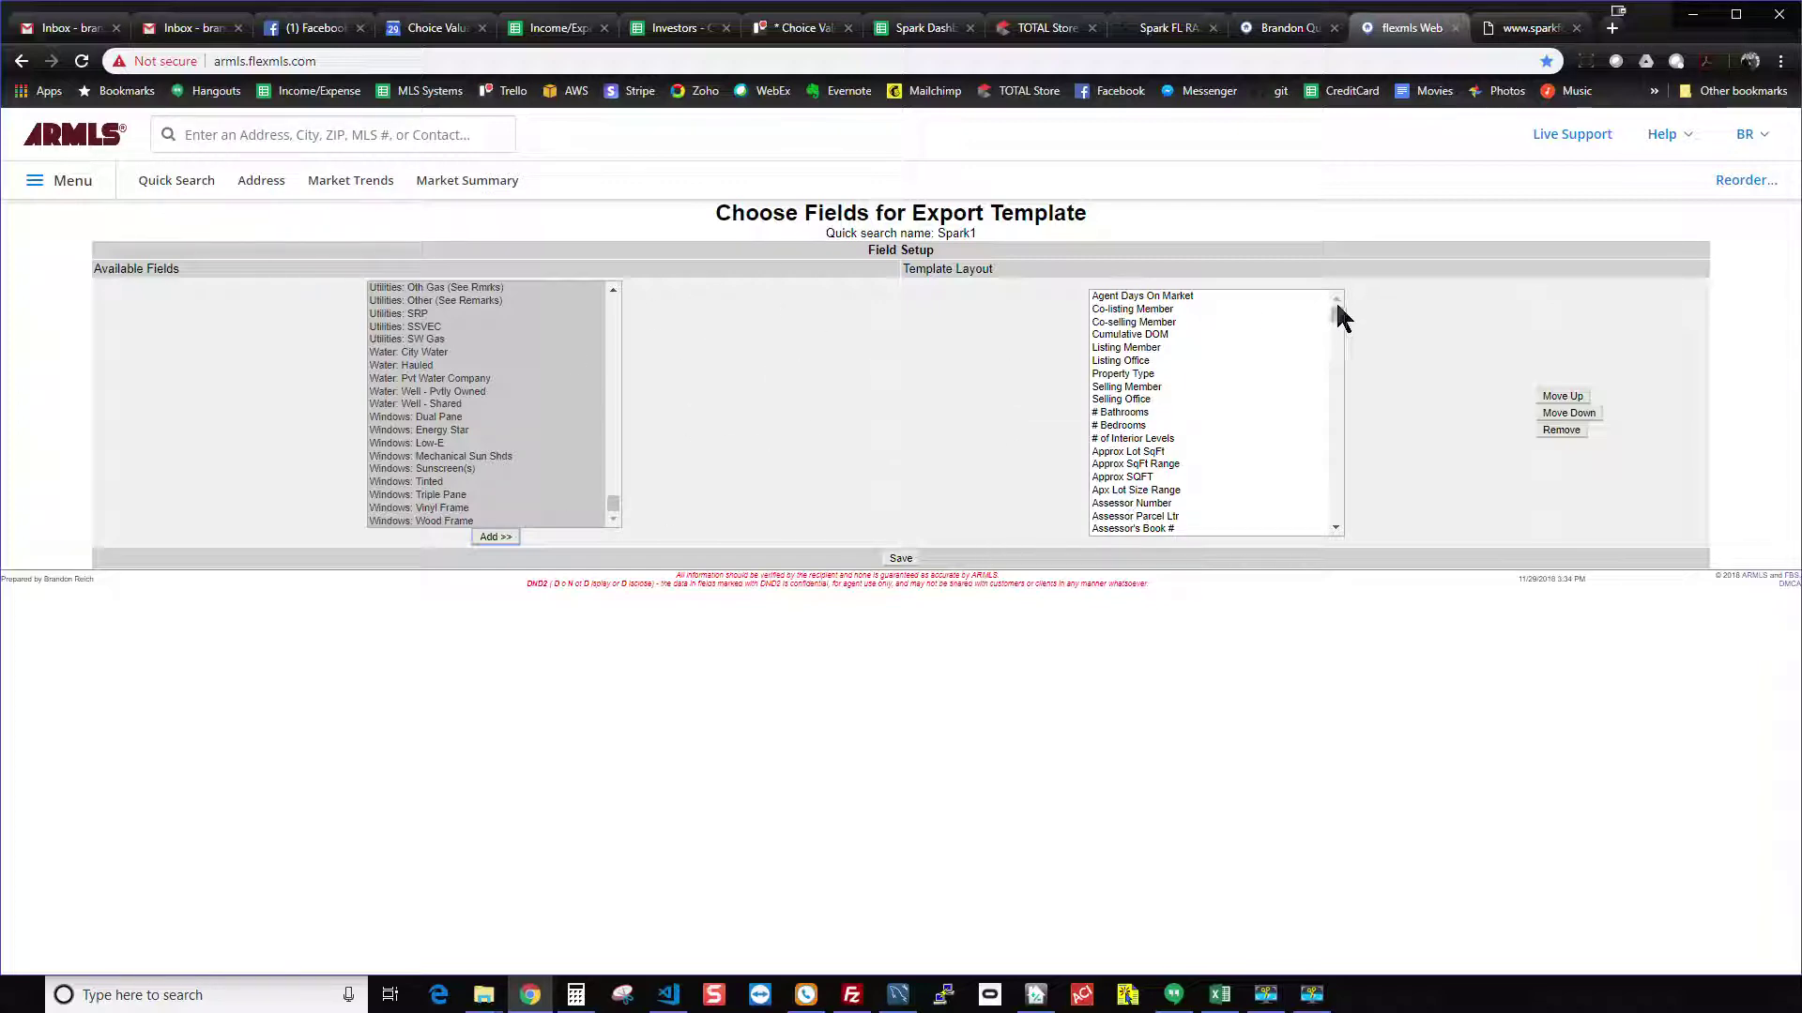
pyautogui.moveTo(1335, 315); pyautogui.dragTo(1338, 277)
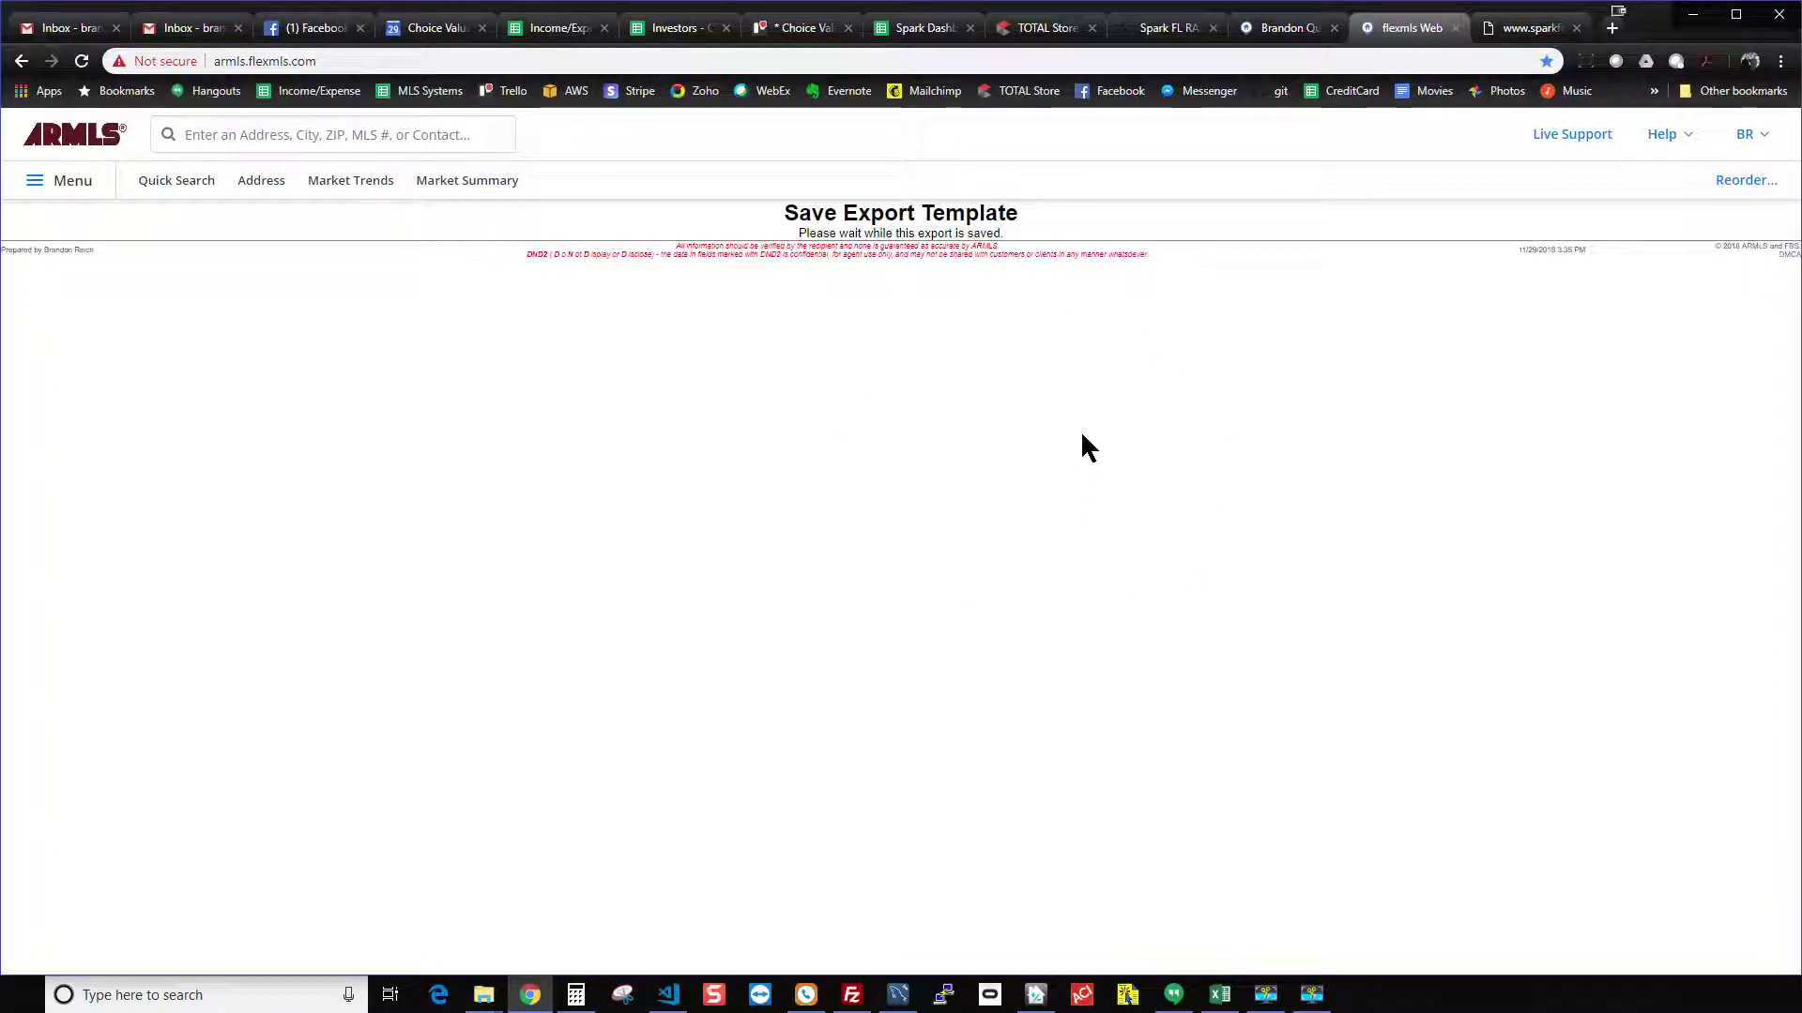
# Return to My Exports, where Spark1 now appears beside the 749-field Spark template
pyautogui.click(60, 281)
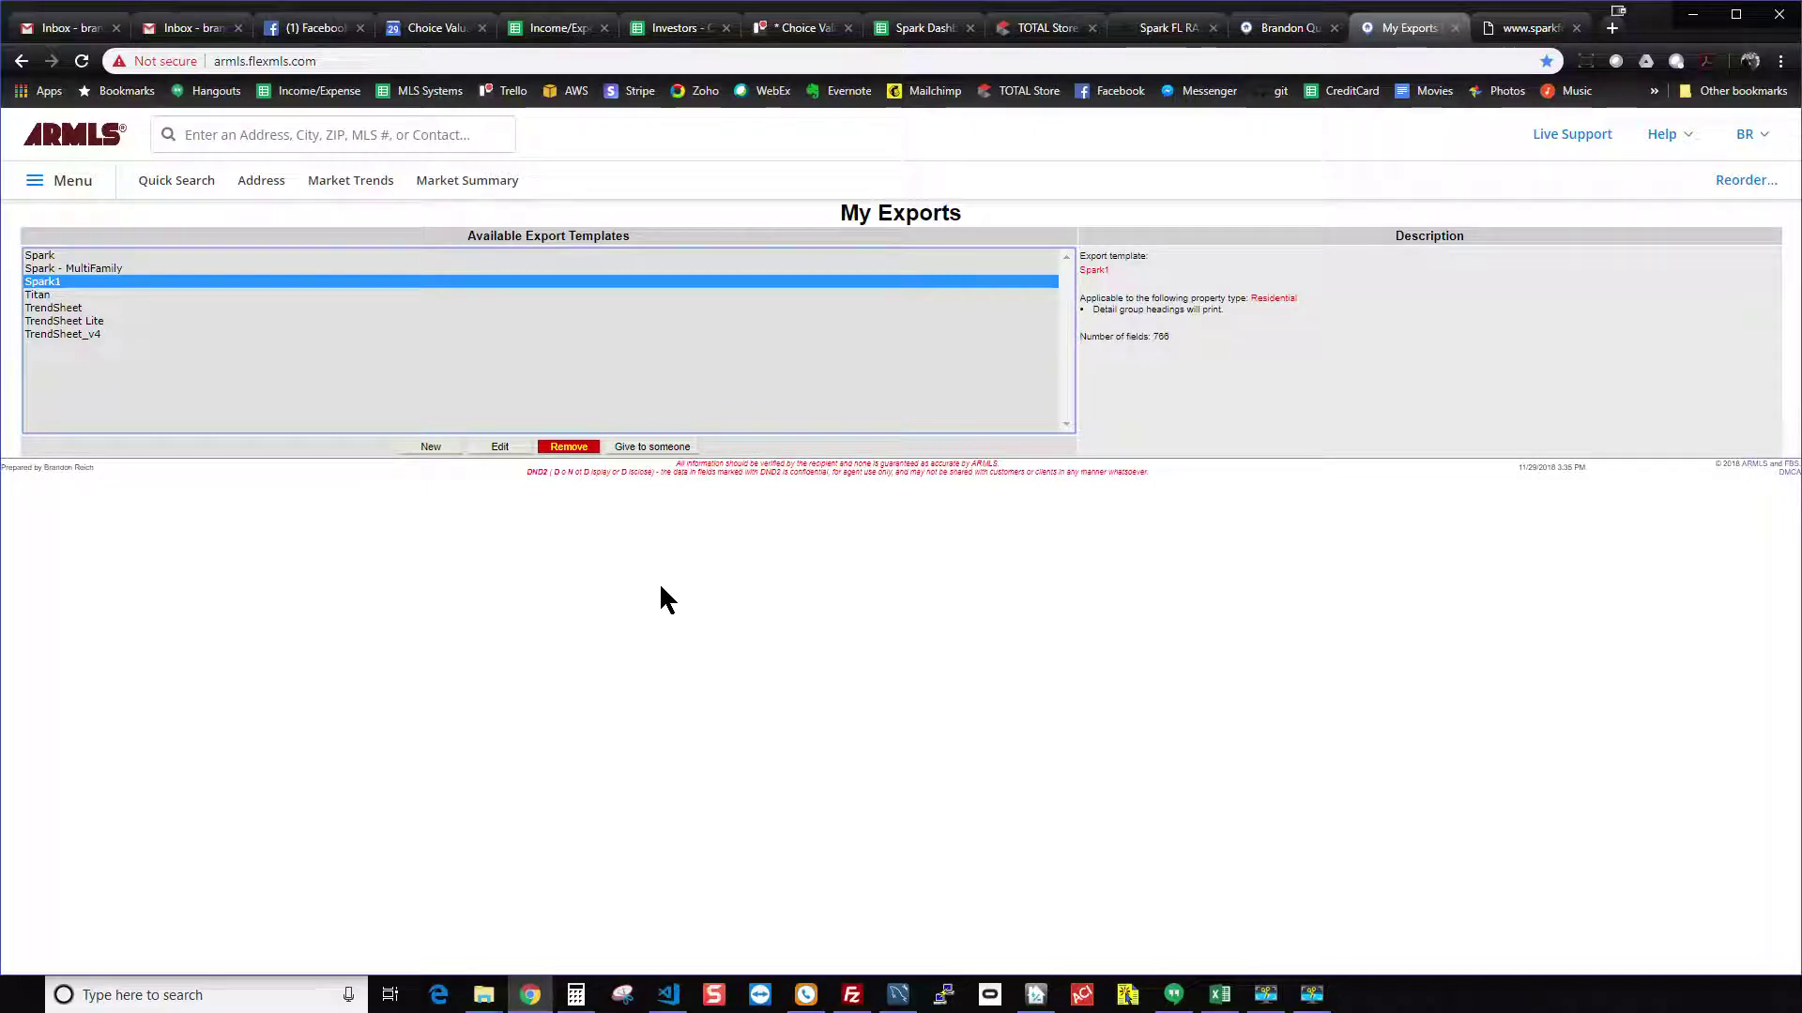
pyautogui.click(433, 450)
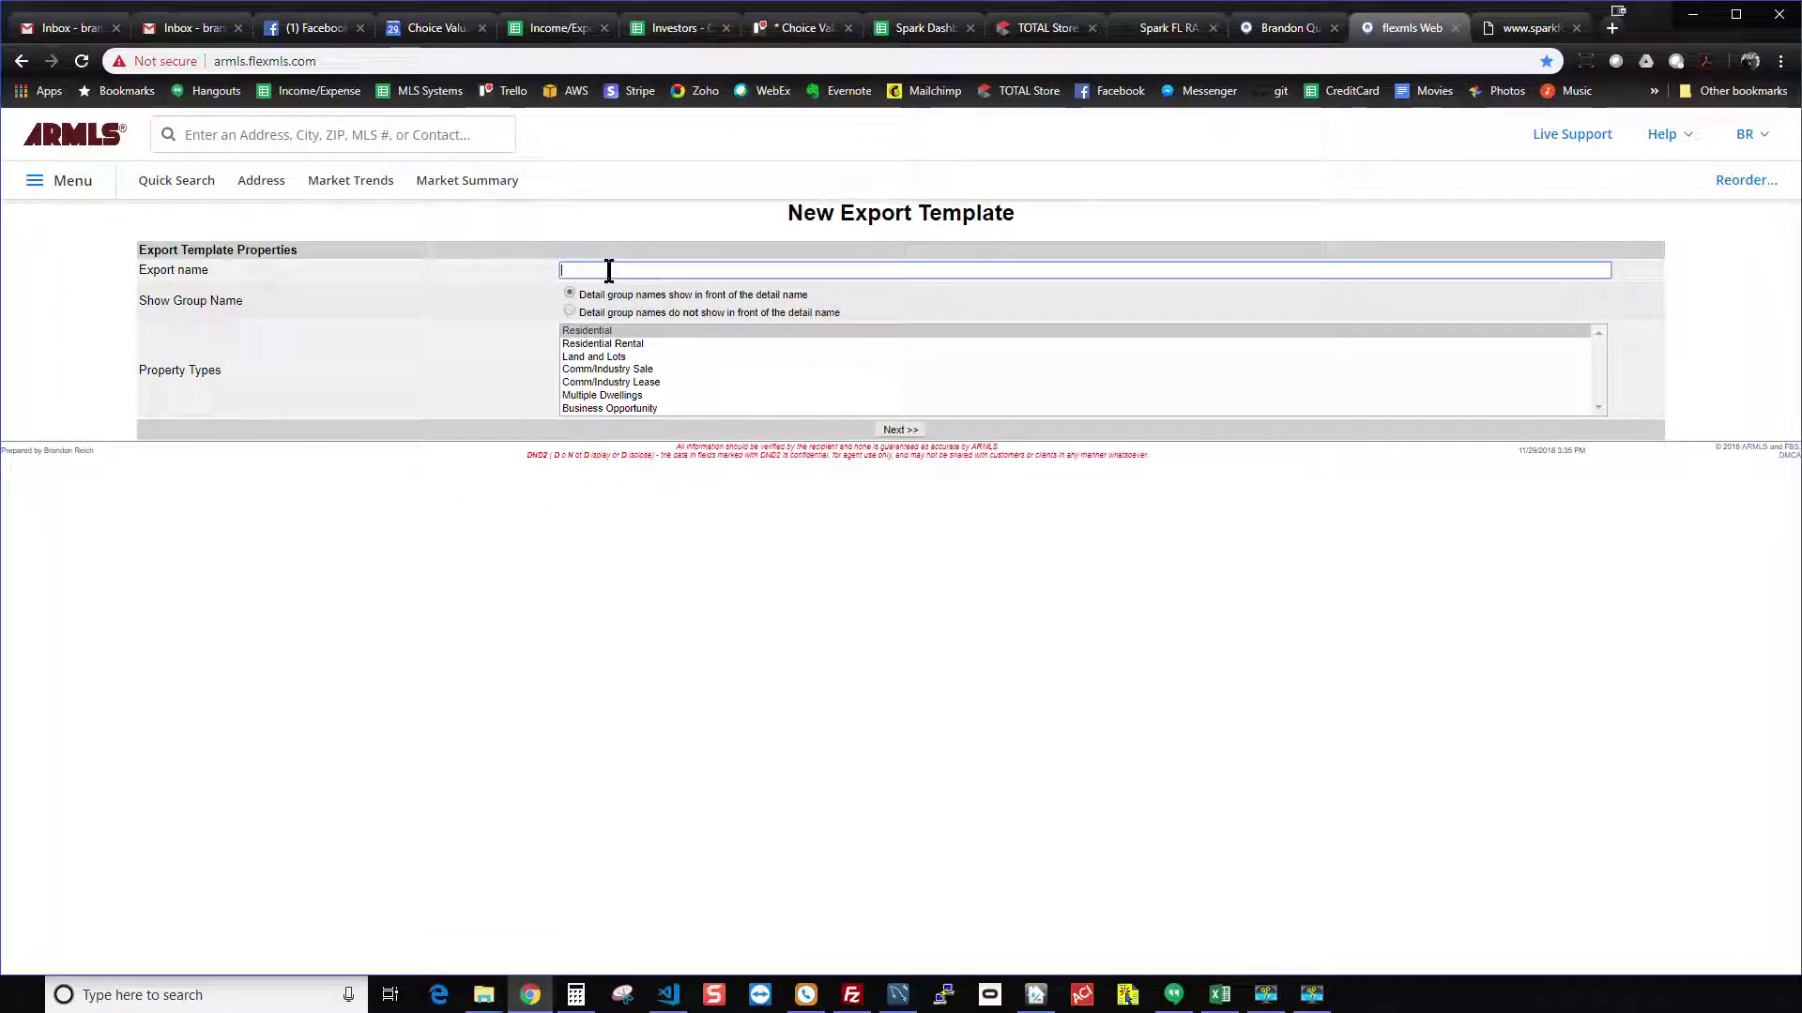
pyautogui.click(59, 183)
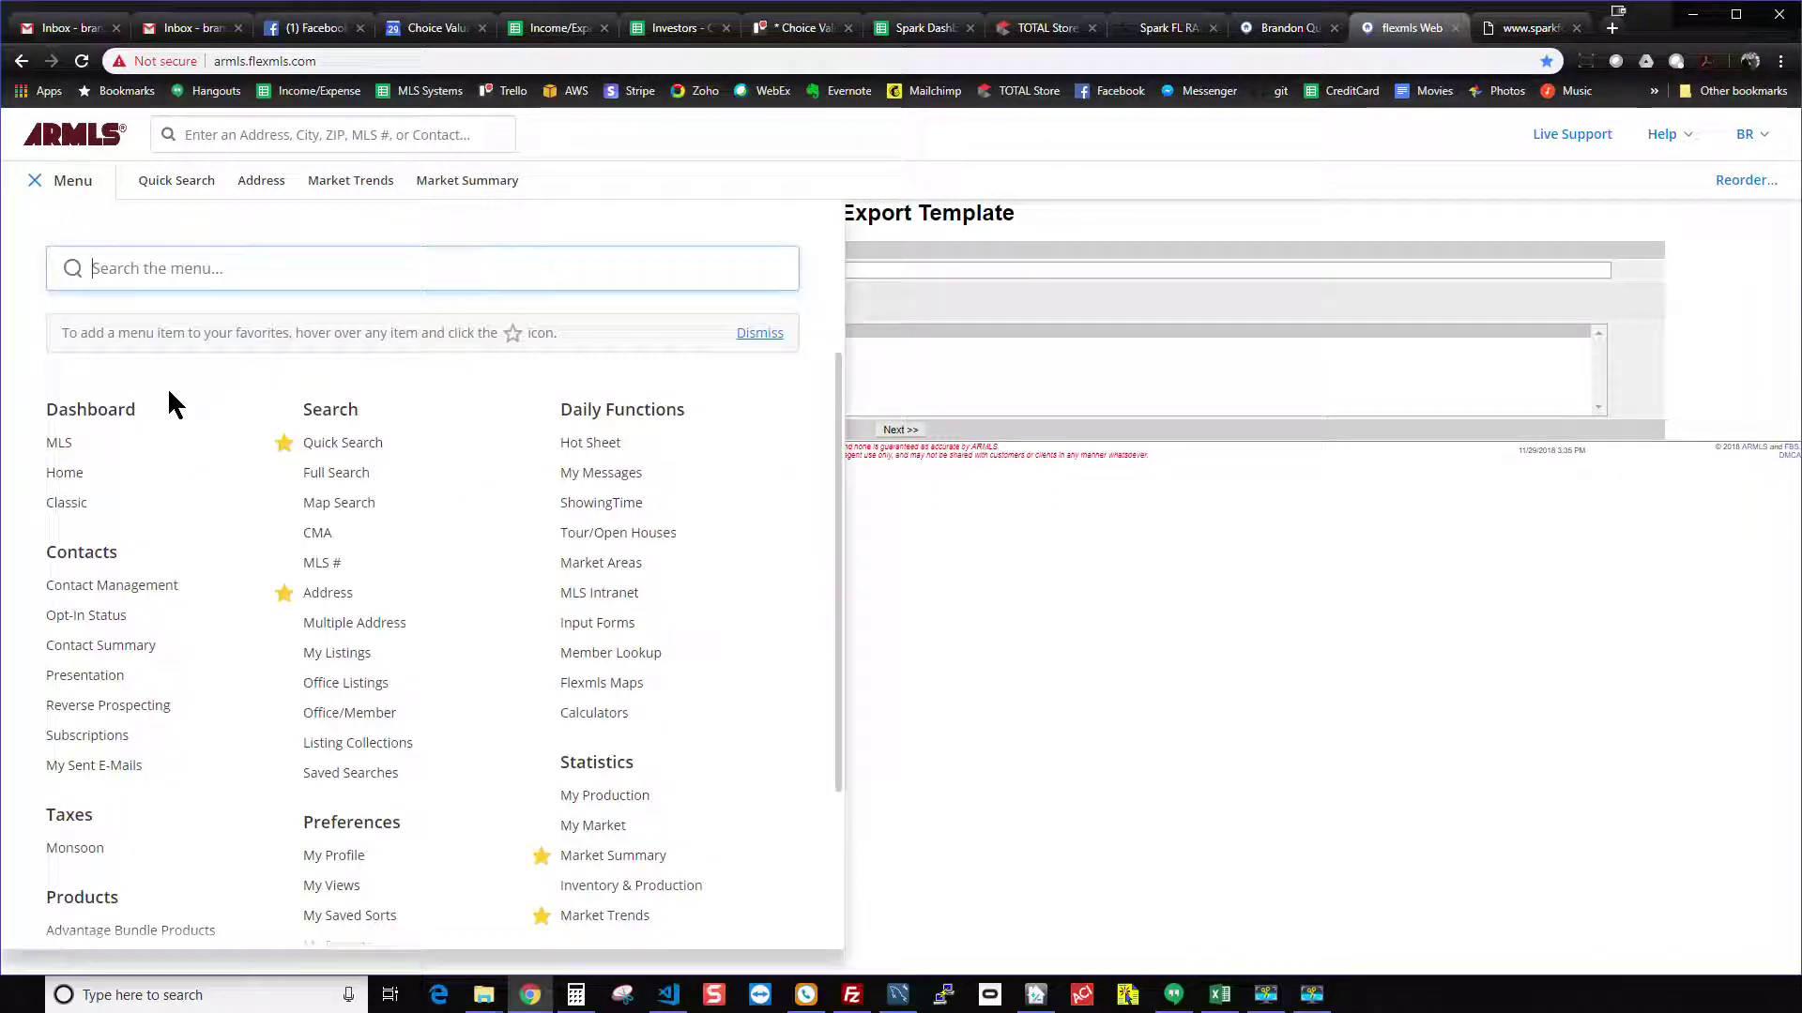
pyautogui.scroll(-2, 335, 765)
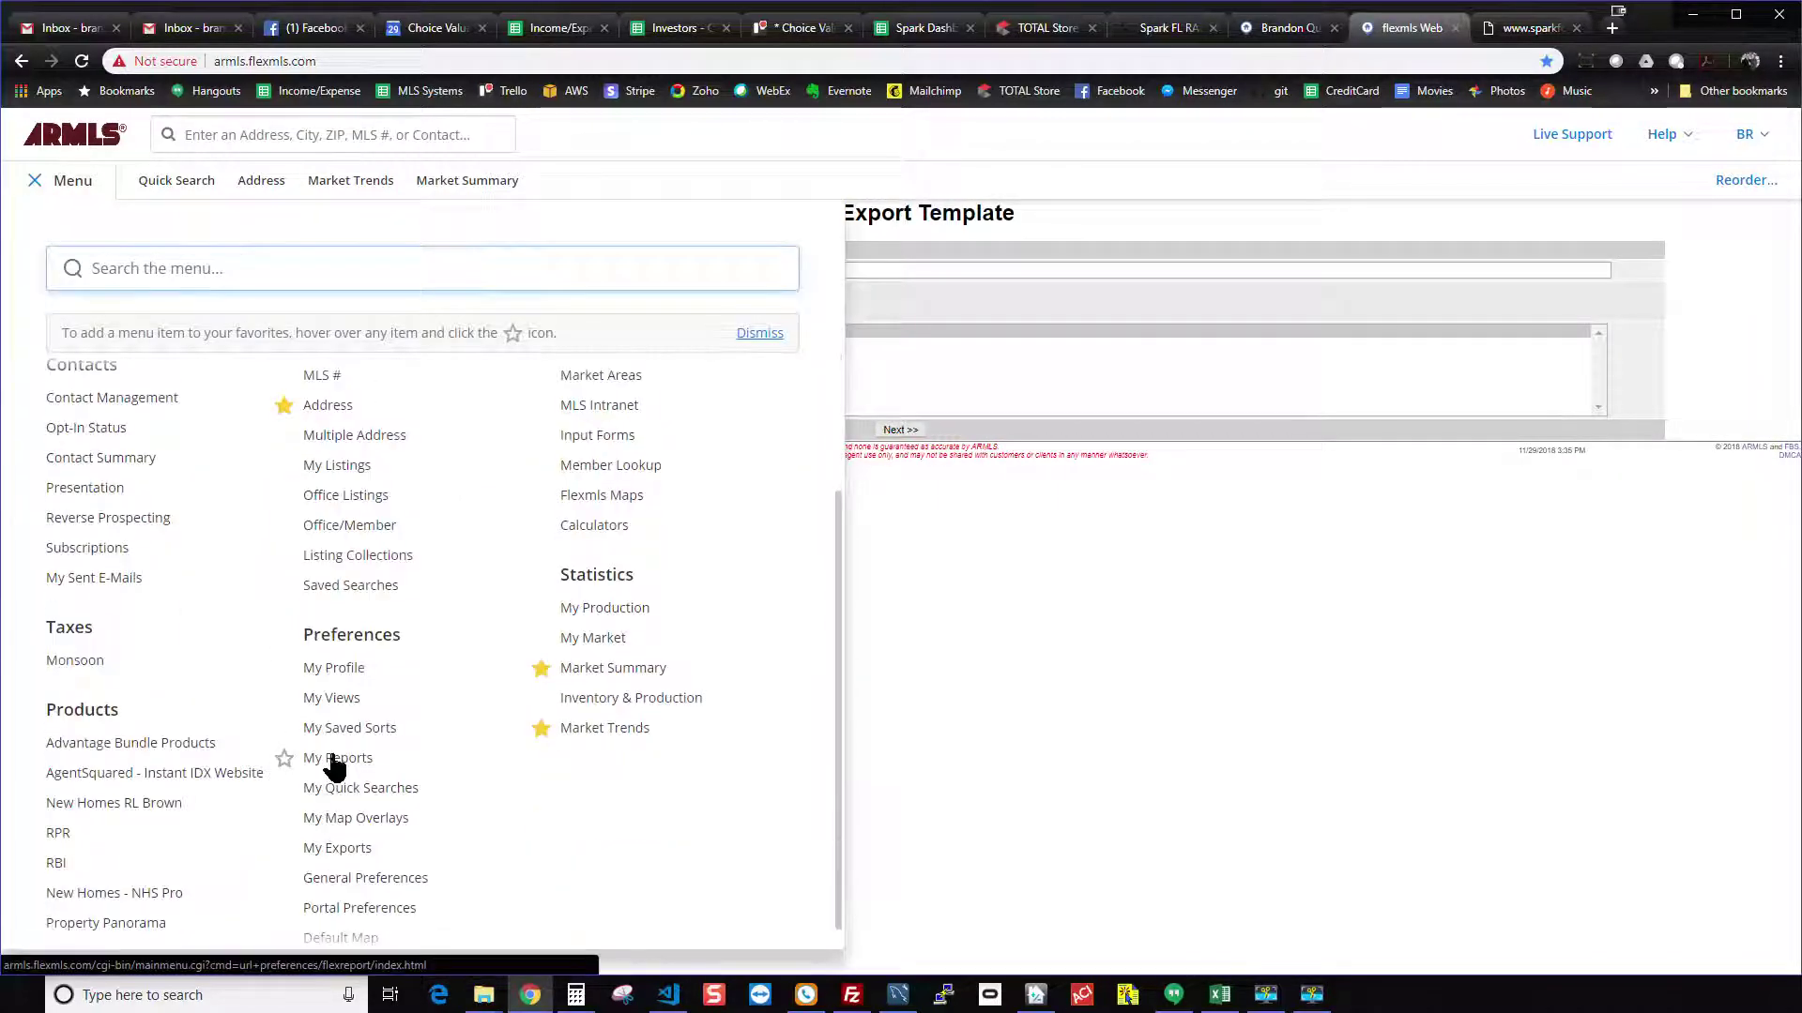
pyautogui.click(340, 850)
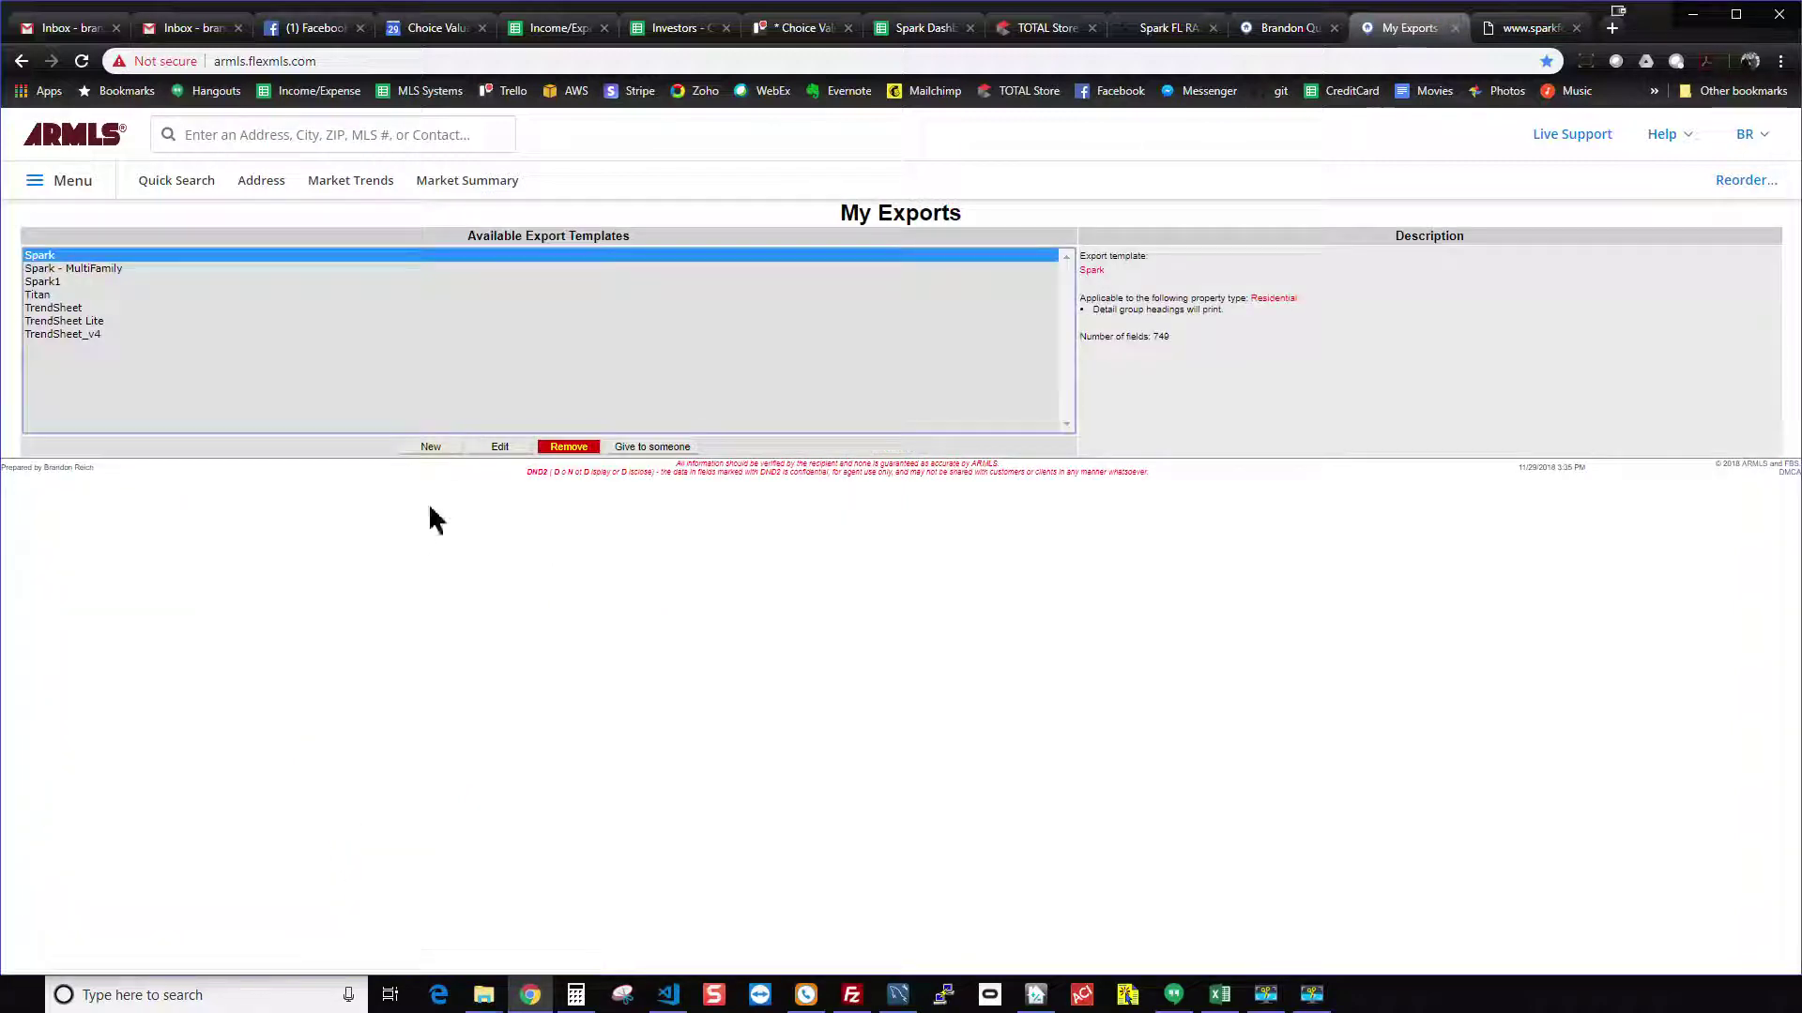
# Start a new template named 'Spark Rentals1' with Residential Rental as its property type
pyautogui.click(433, 448)
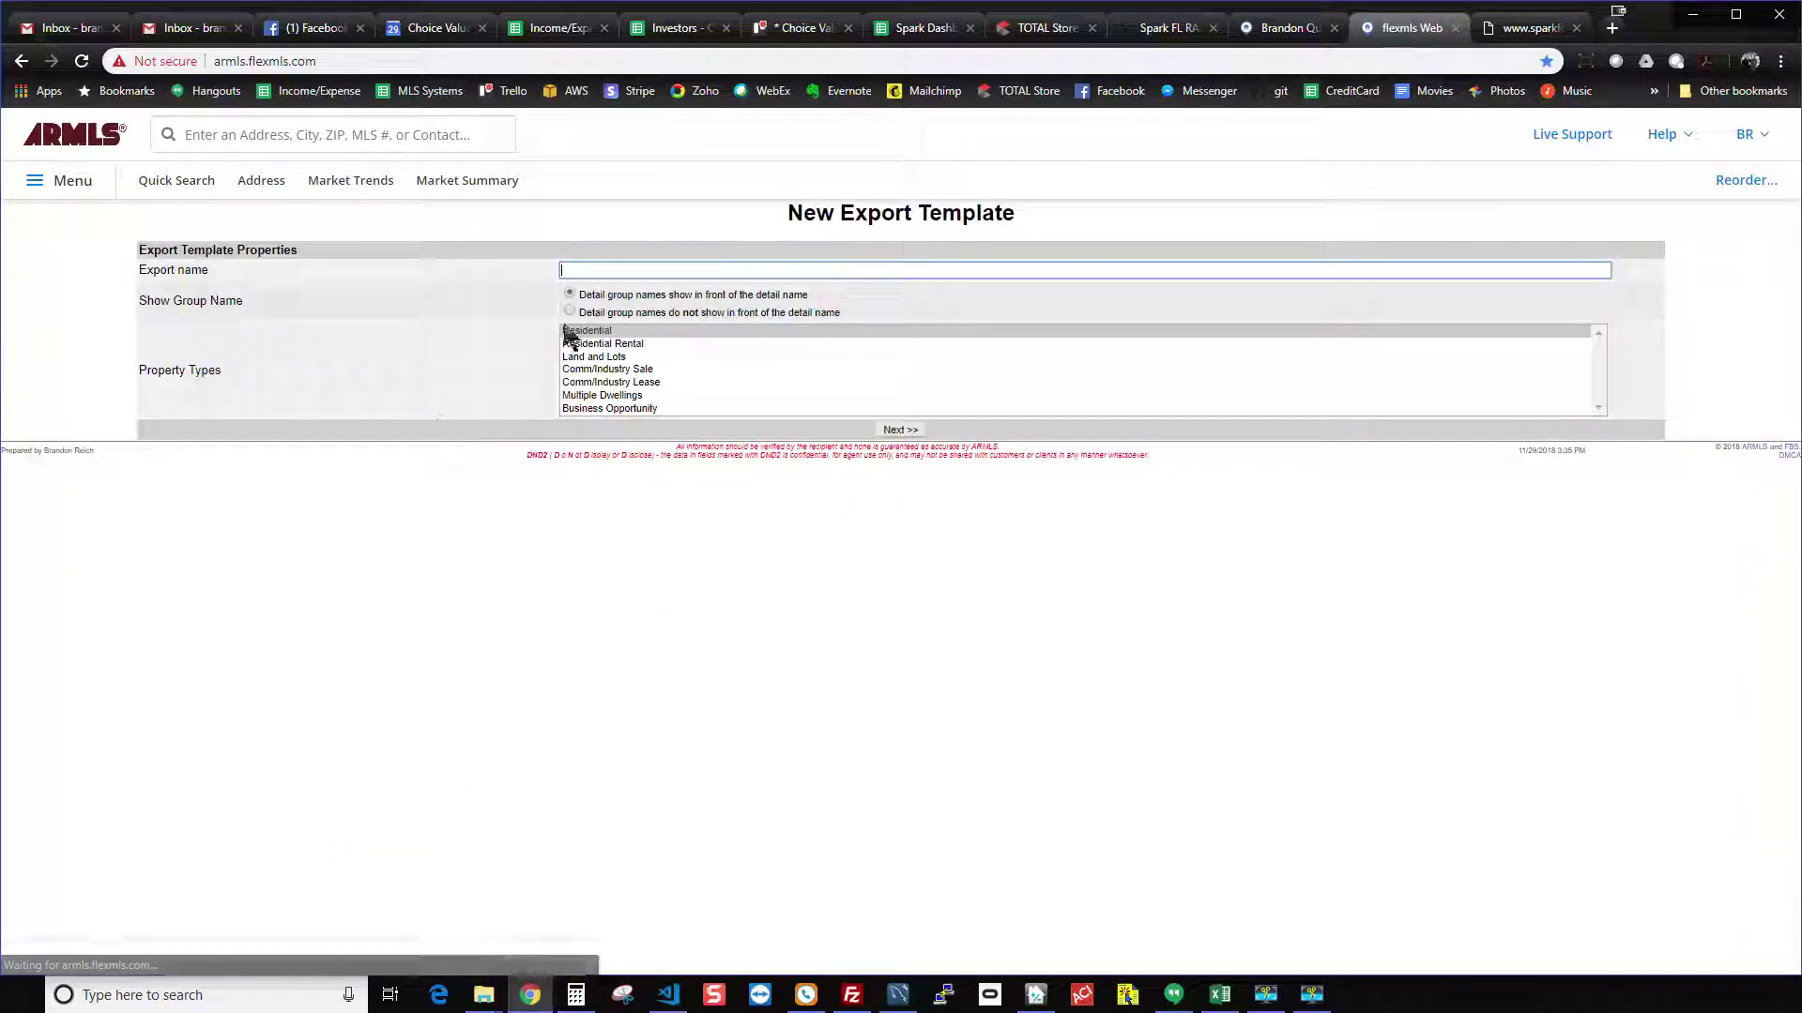
pyautogui.click(624, 266)
pyautogui.write('Spar')
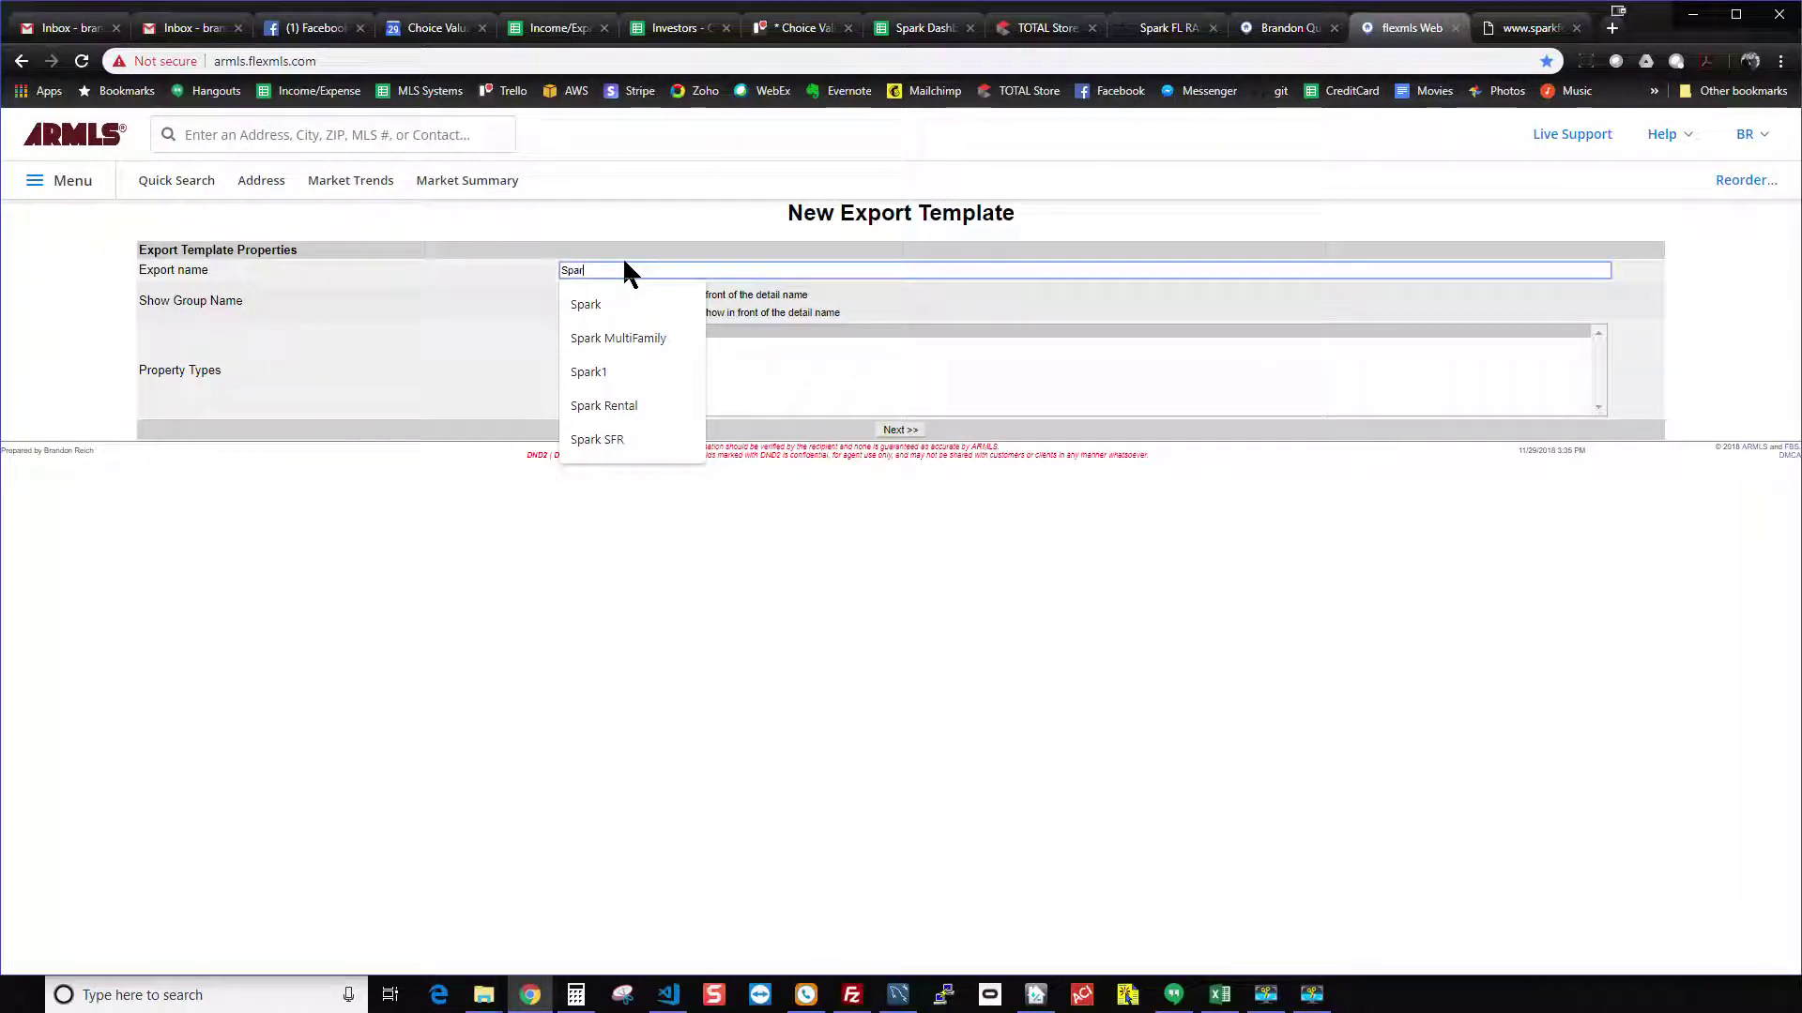
pyautogui.write('k Rentals')
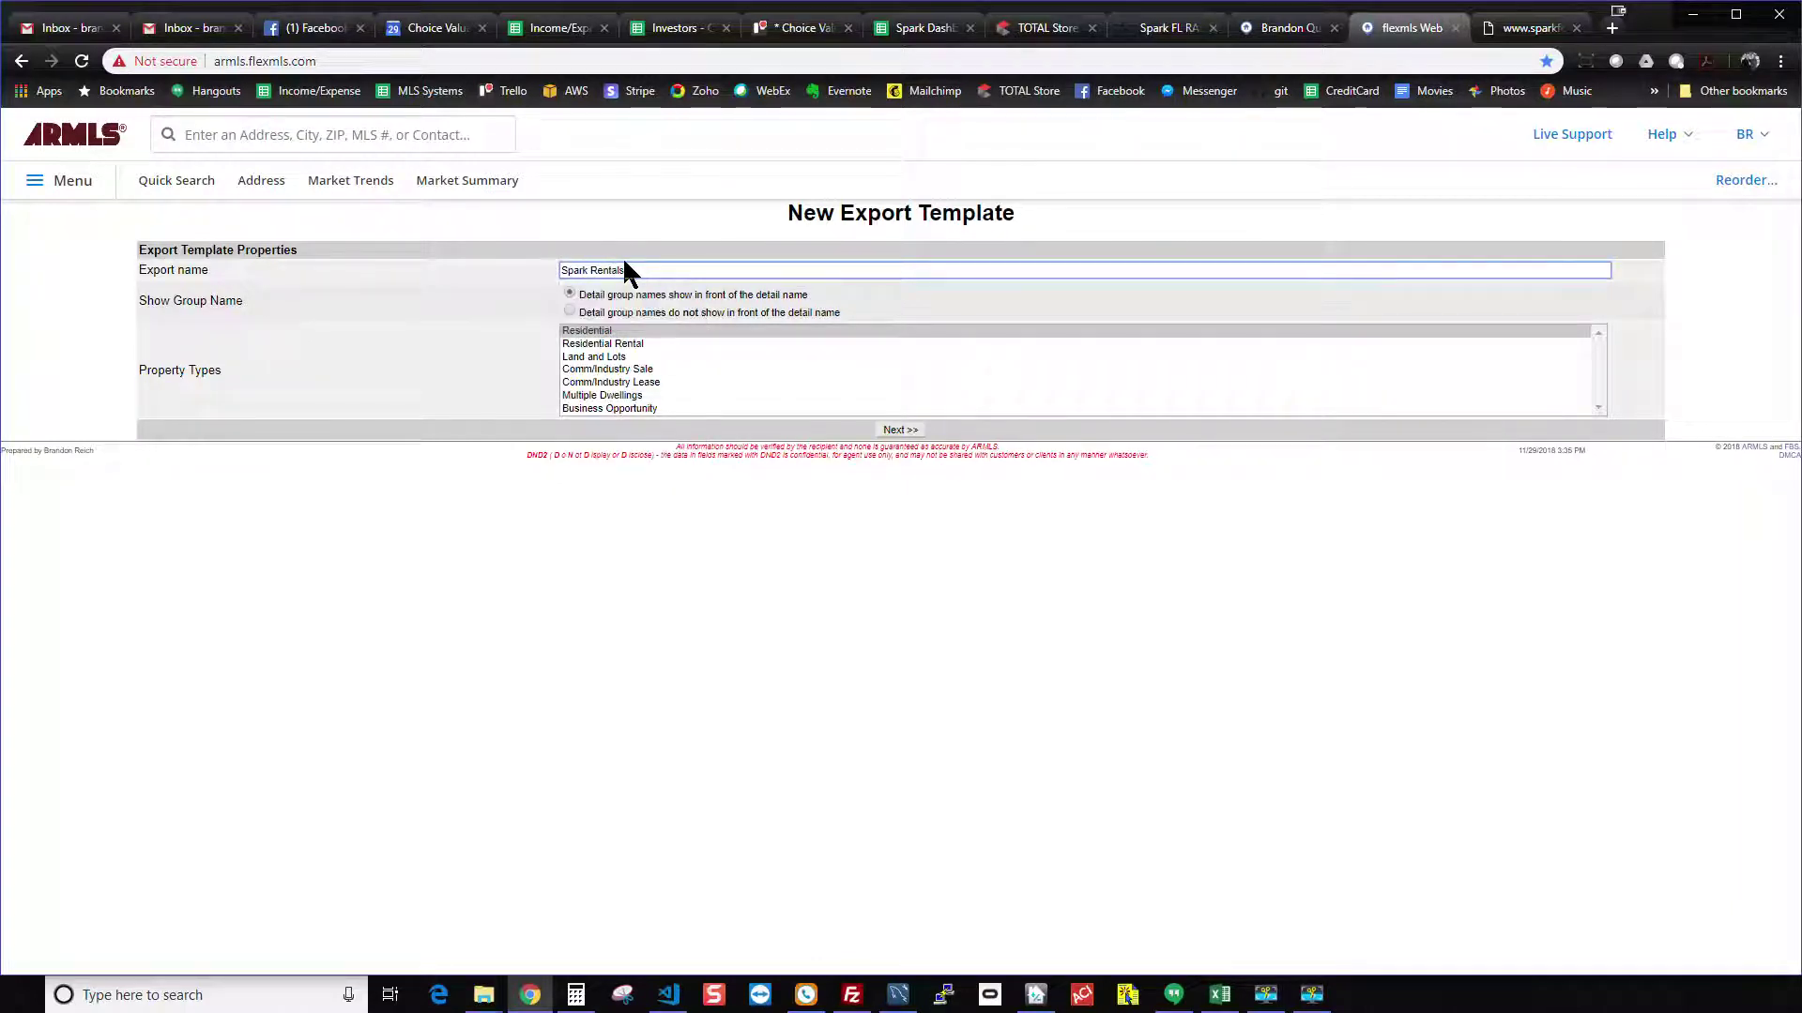
pyautogui.write('1')
pyautogui.click(629, 345)
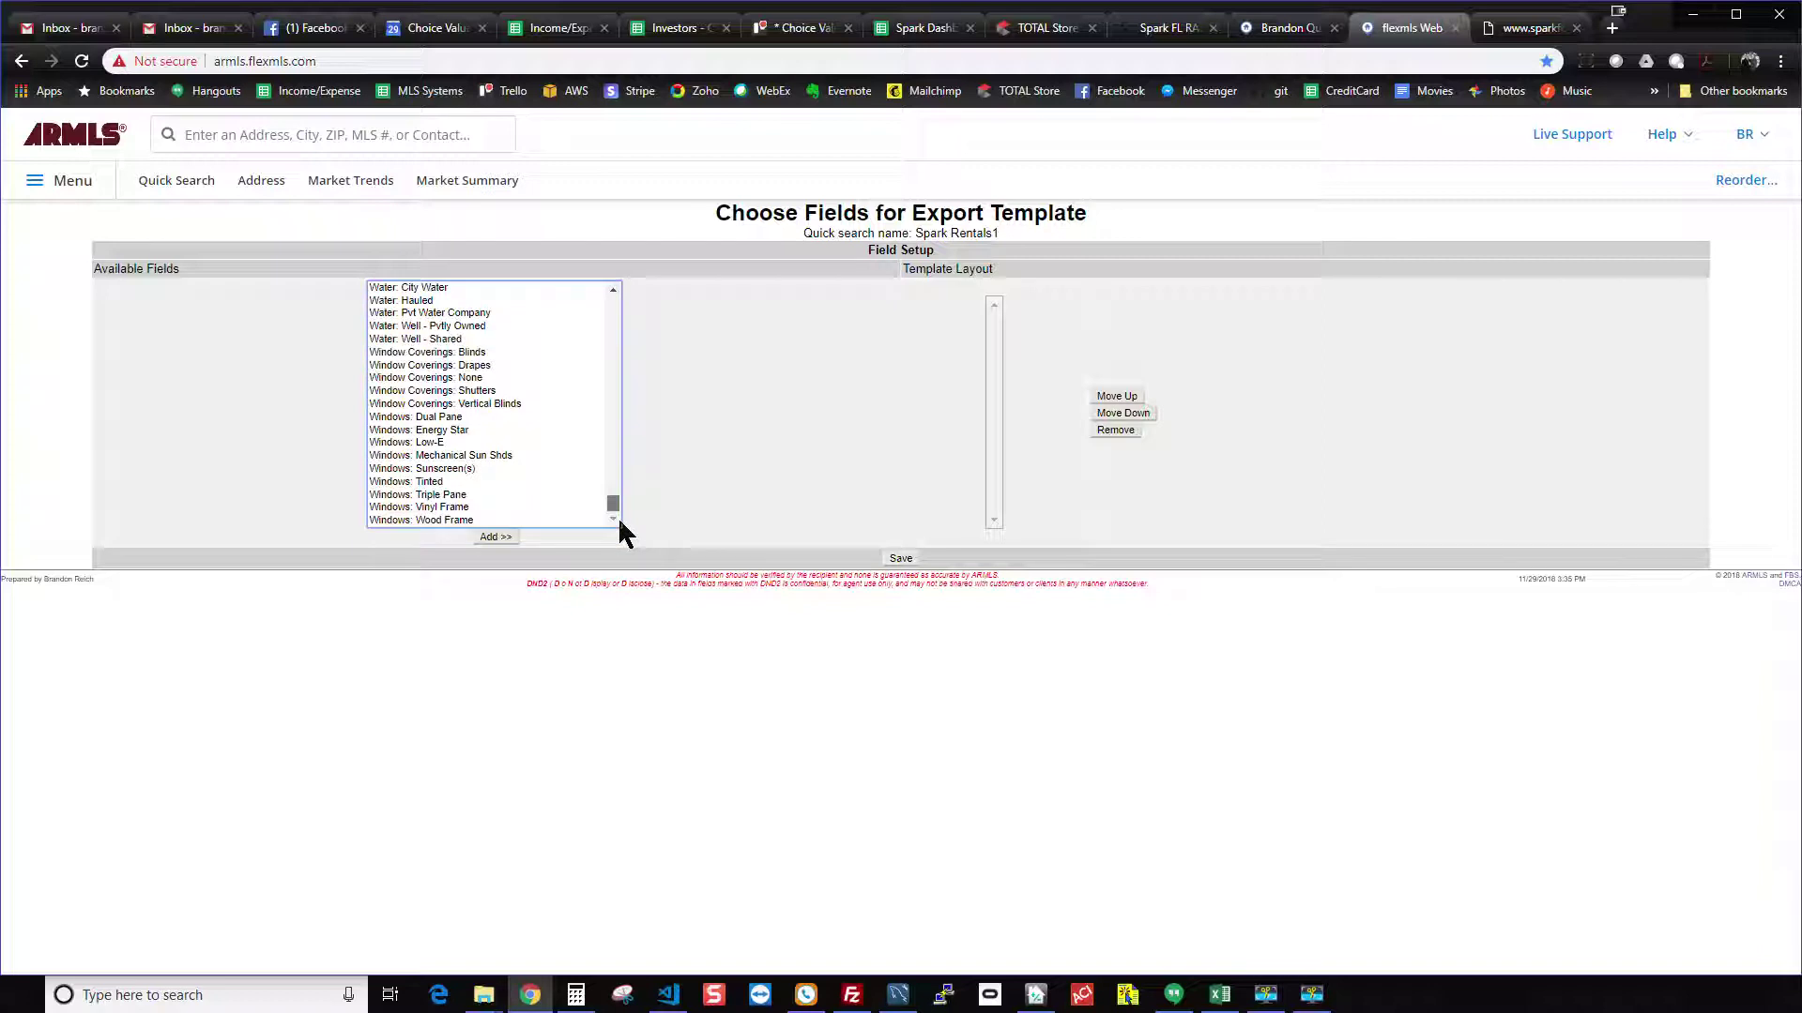
# Select every available field and add them all to the Spark Rentals1 layout
pyautogui.keyDown('shift'); pyautogui.click(431, 521); pyautogui.keyUp('shift')
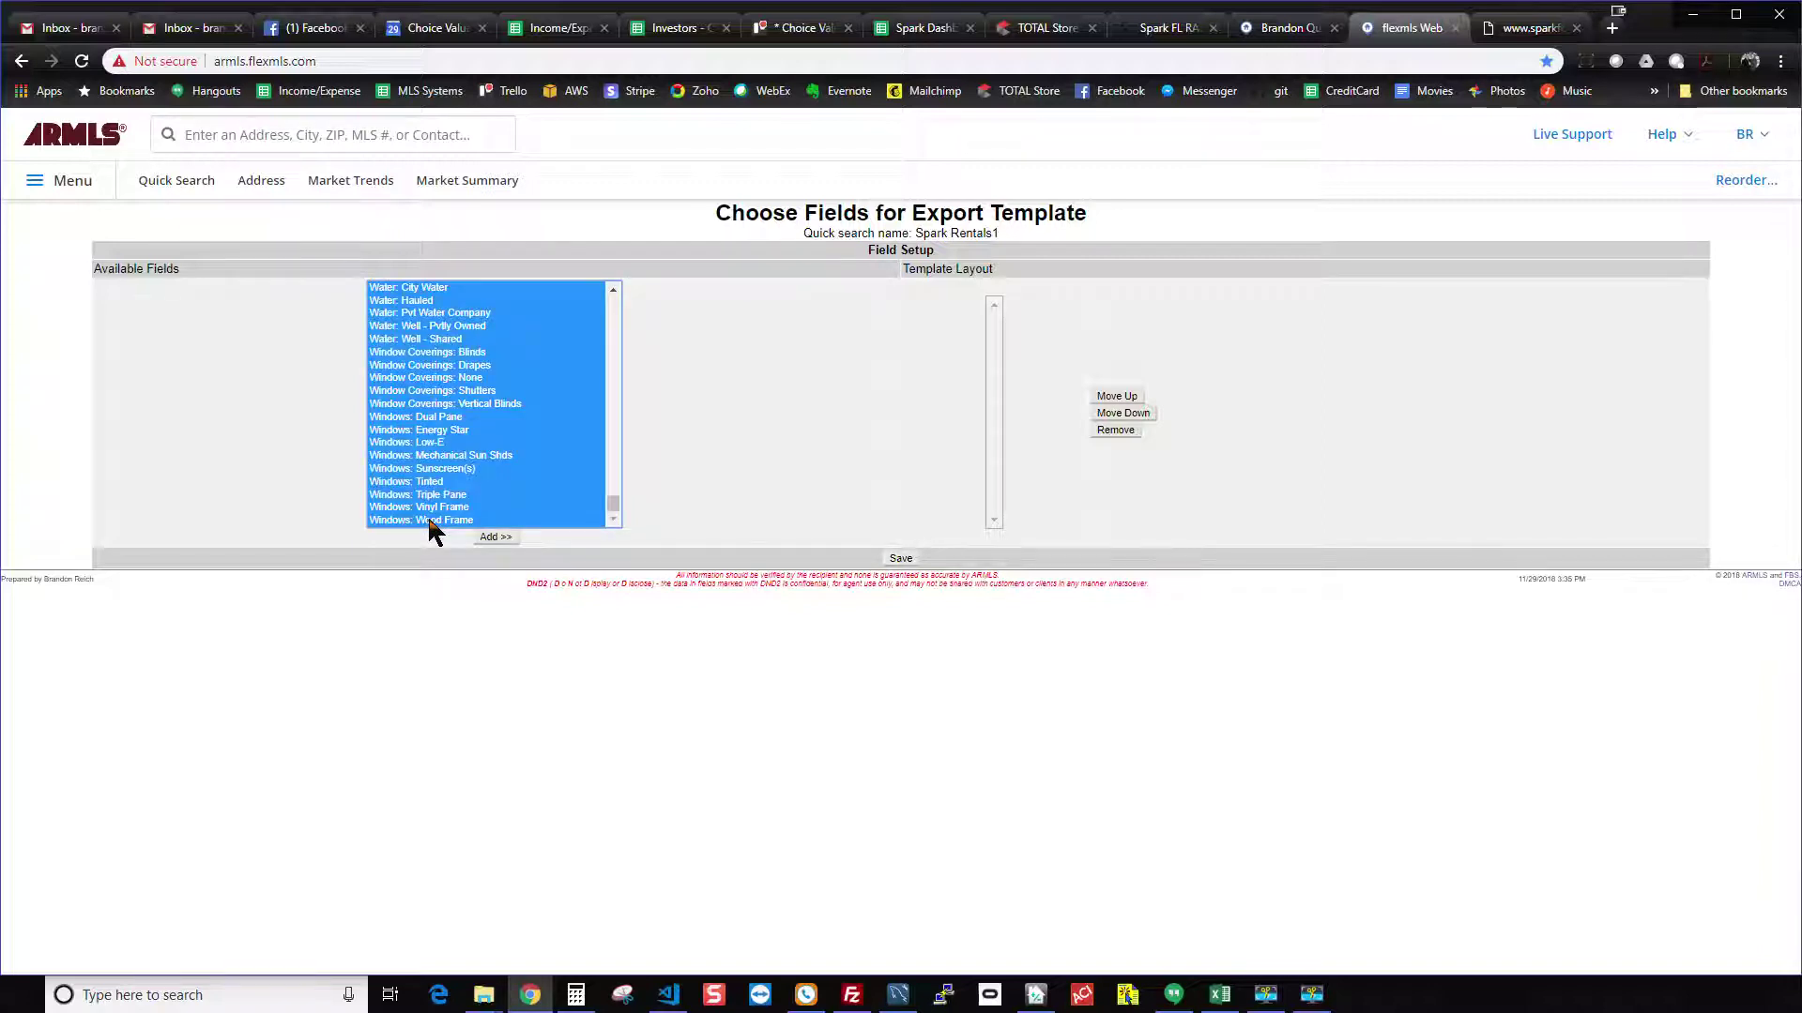
pyautogui.click(497, 538)
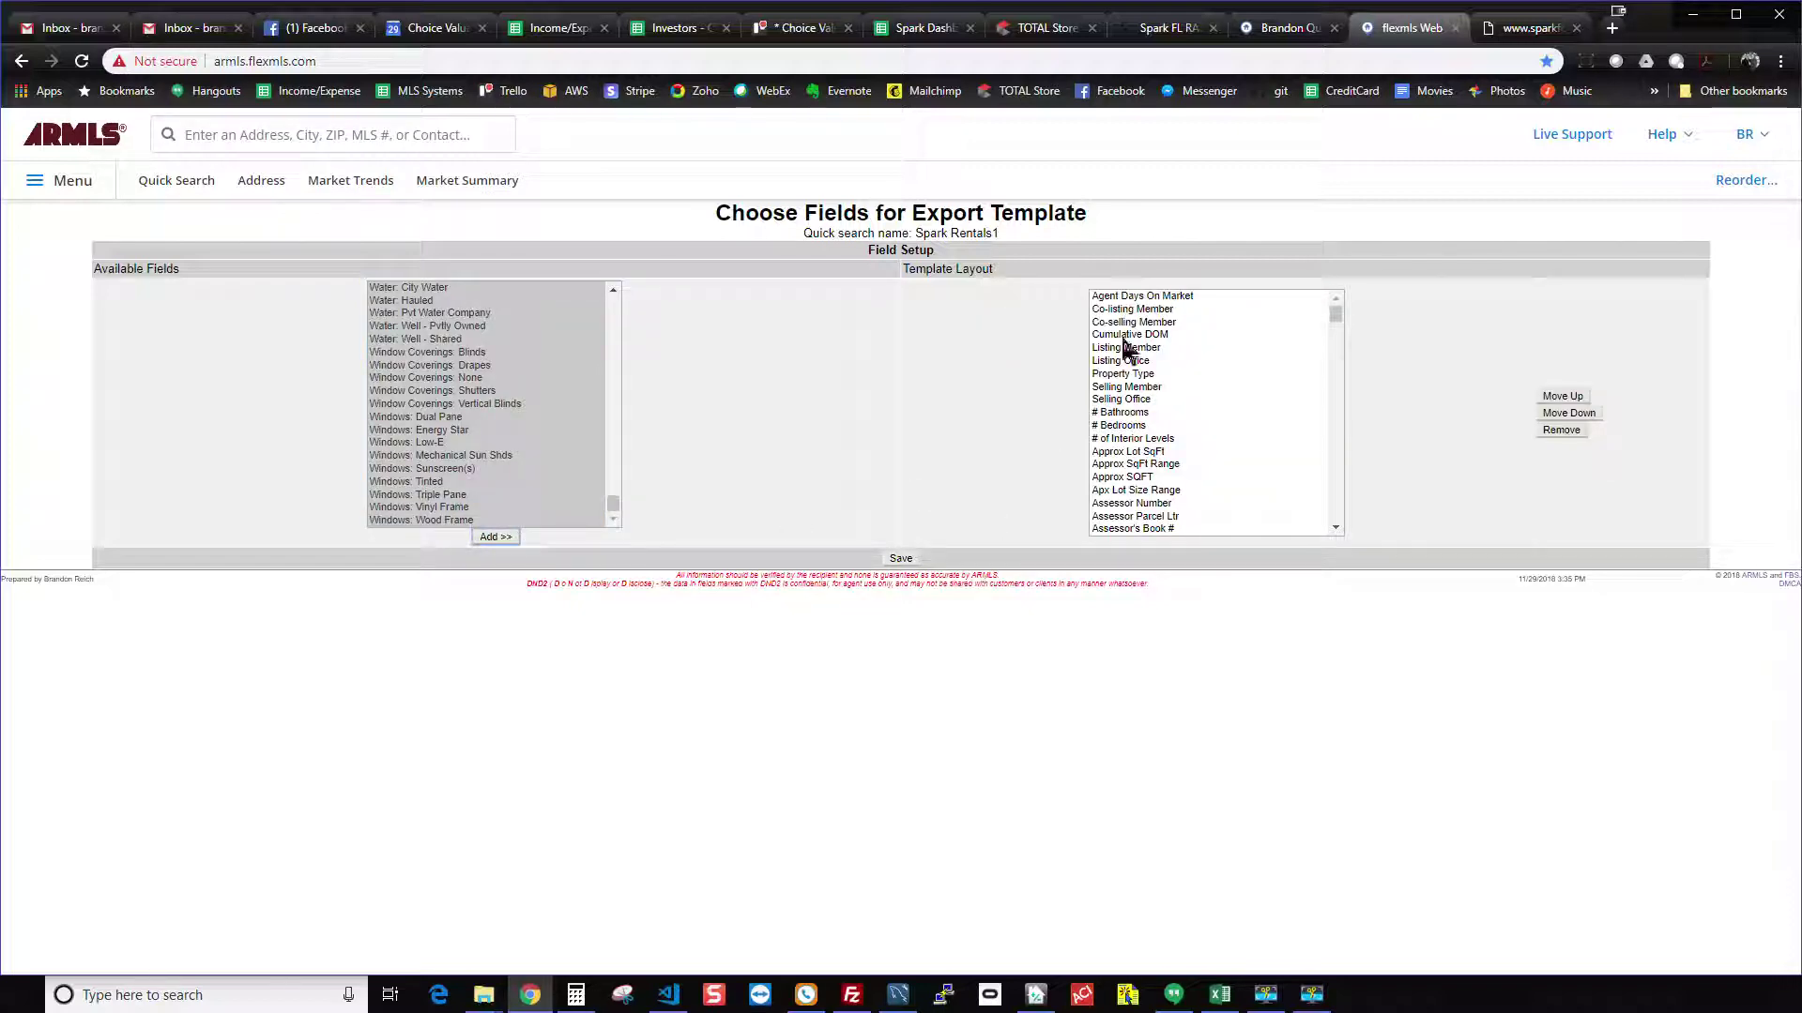
pyautogui.click(60, 182)
pyautogui.scroll(-1, 361, 807)
pyautogui.scroll(-1, 357, 831)
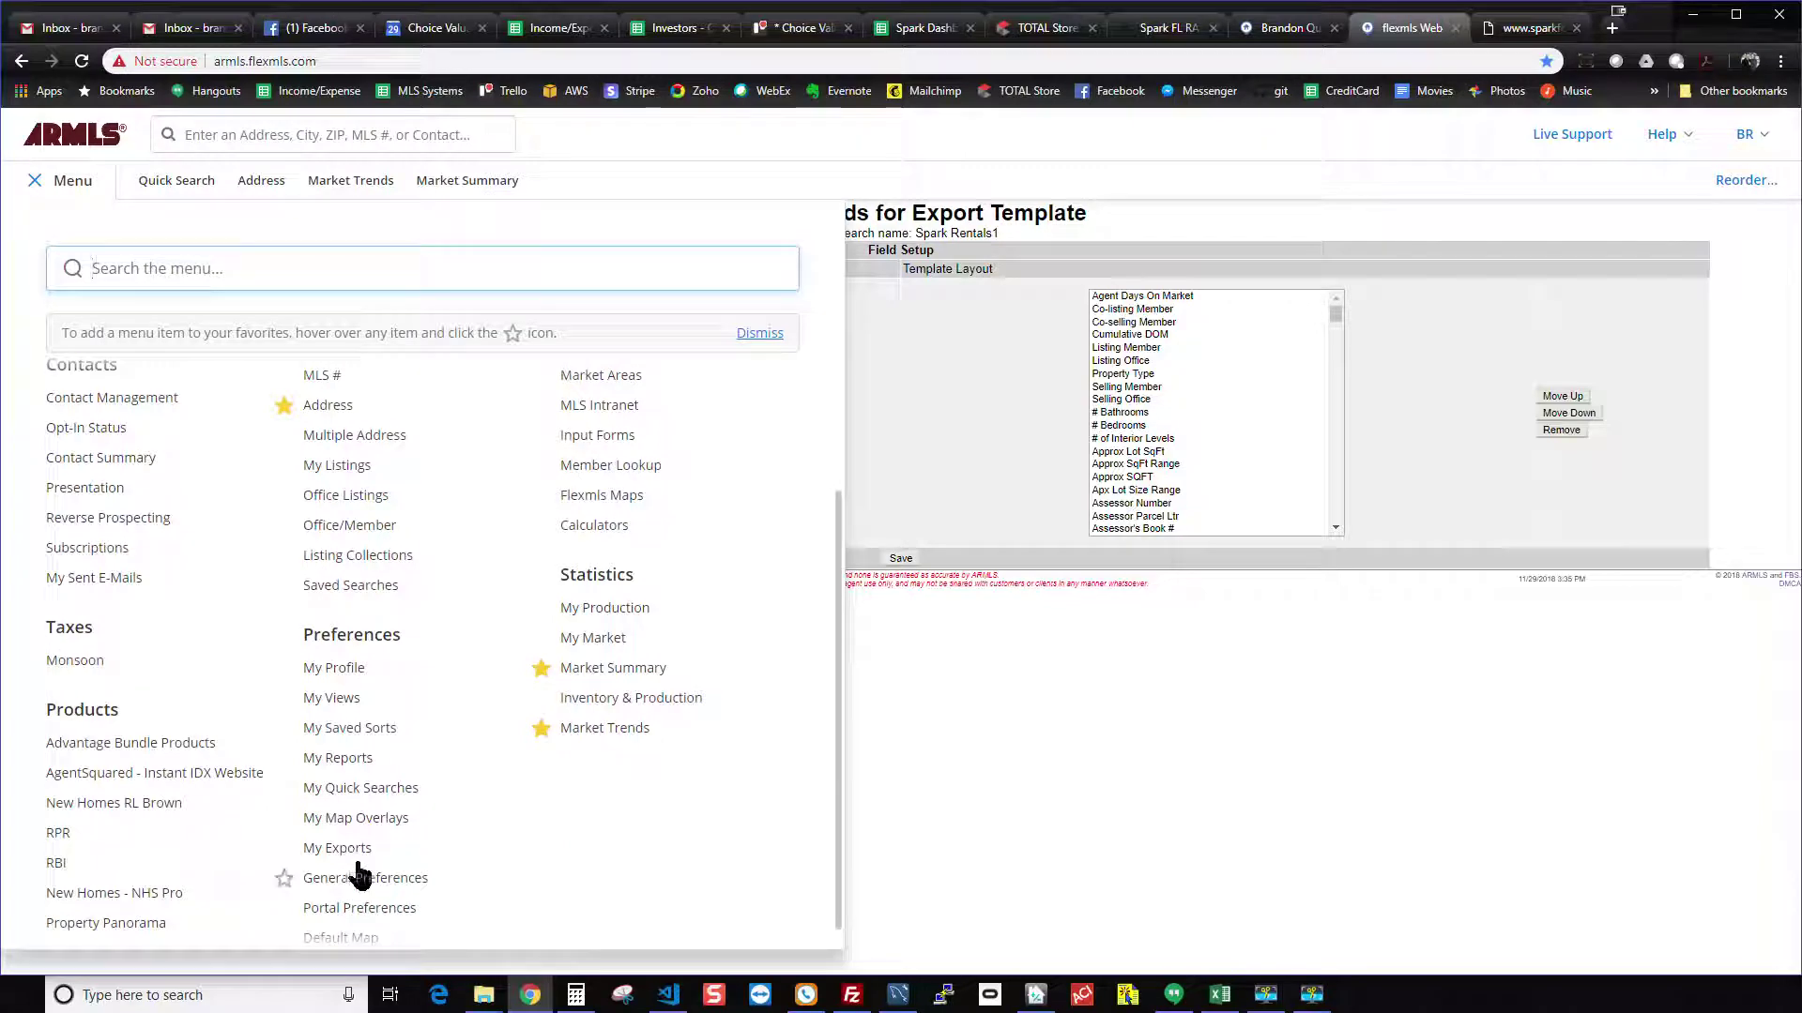
# Create a new export template named SparkMFR for Multiple Dwellings and continue to field selection
pyautogui.click(354, 849)
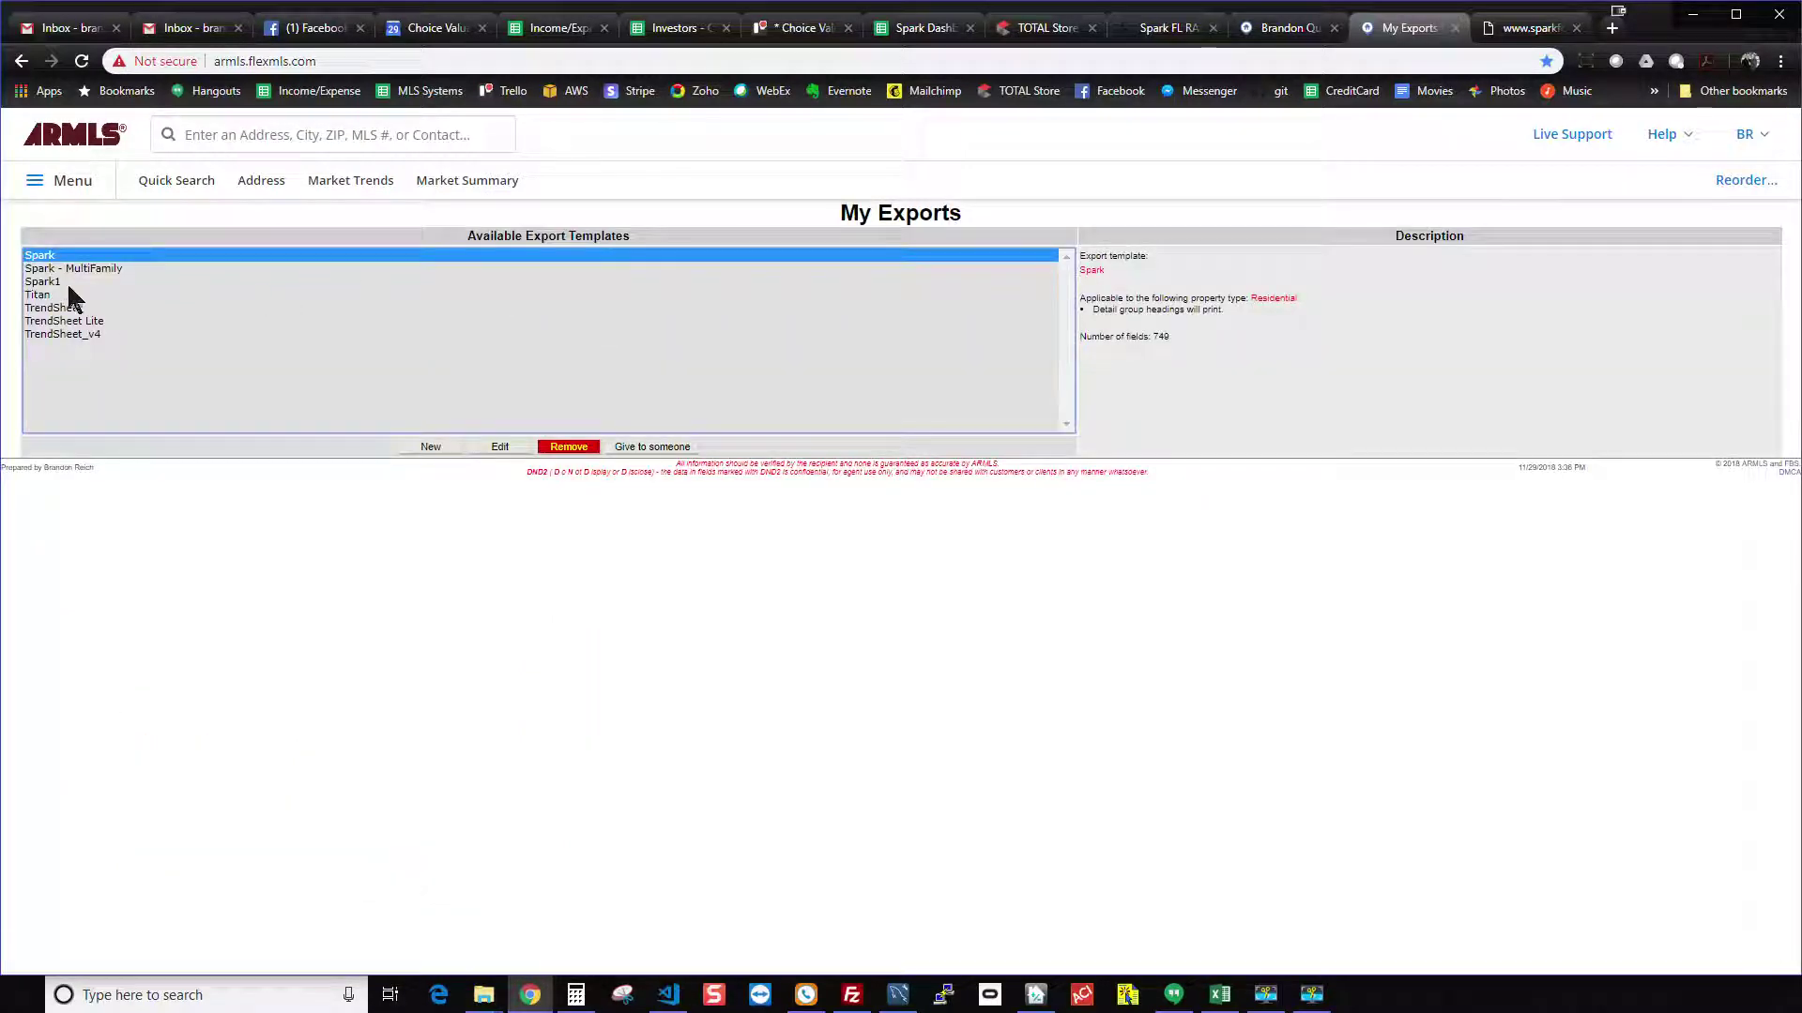
pyautogui.click(433, 447)
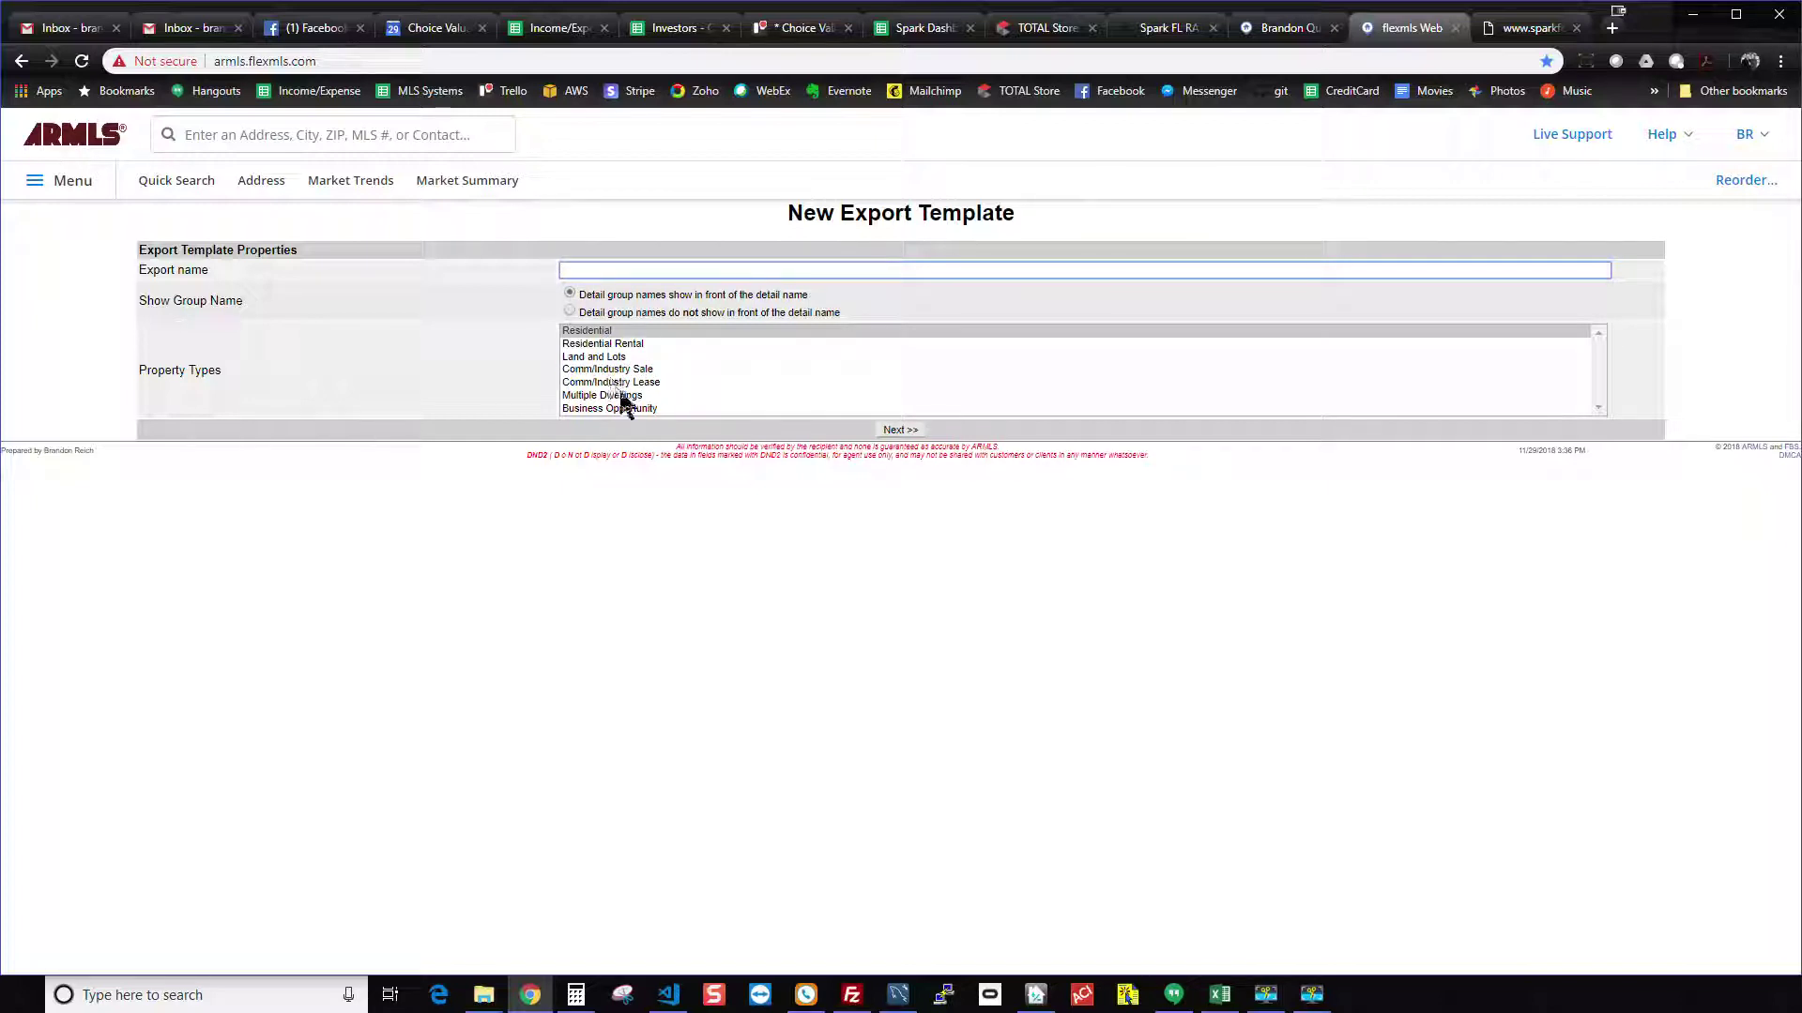
pyautogui.click(617, 398)
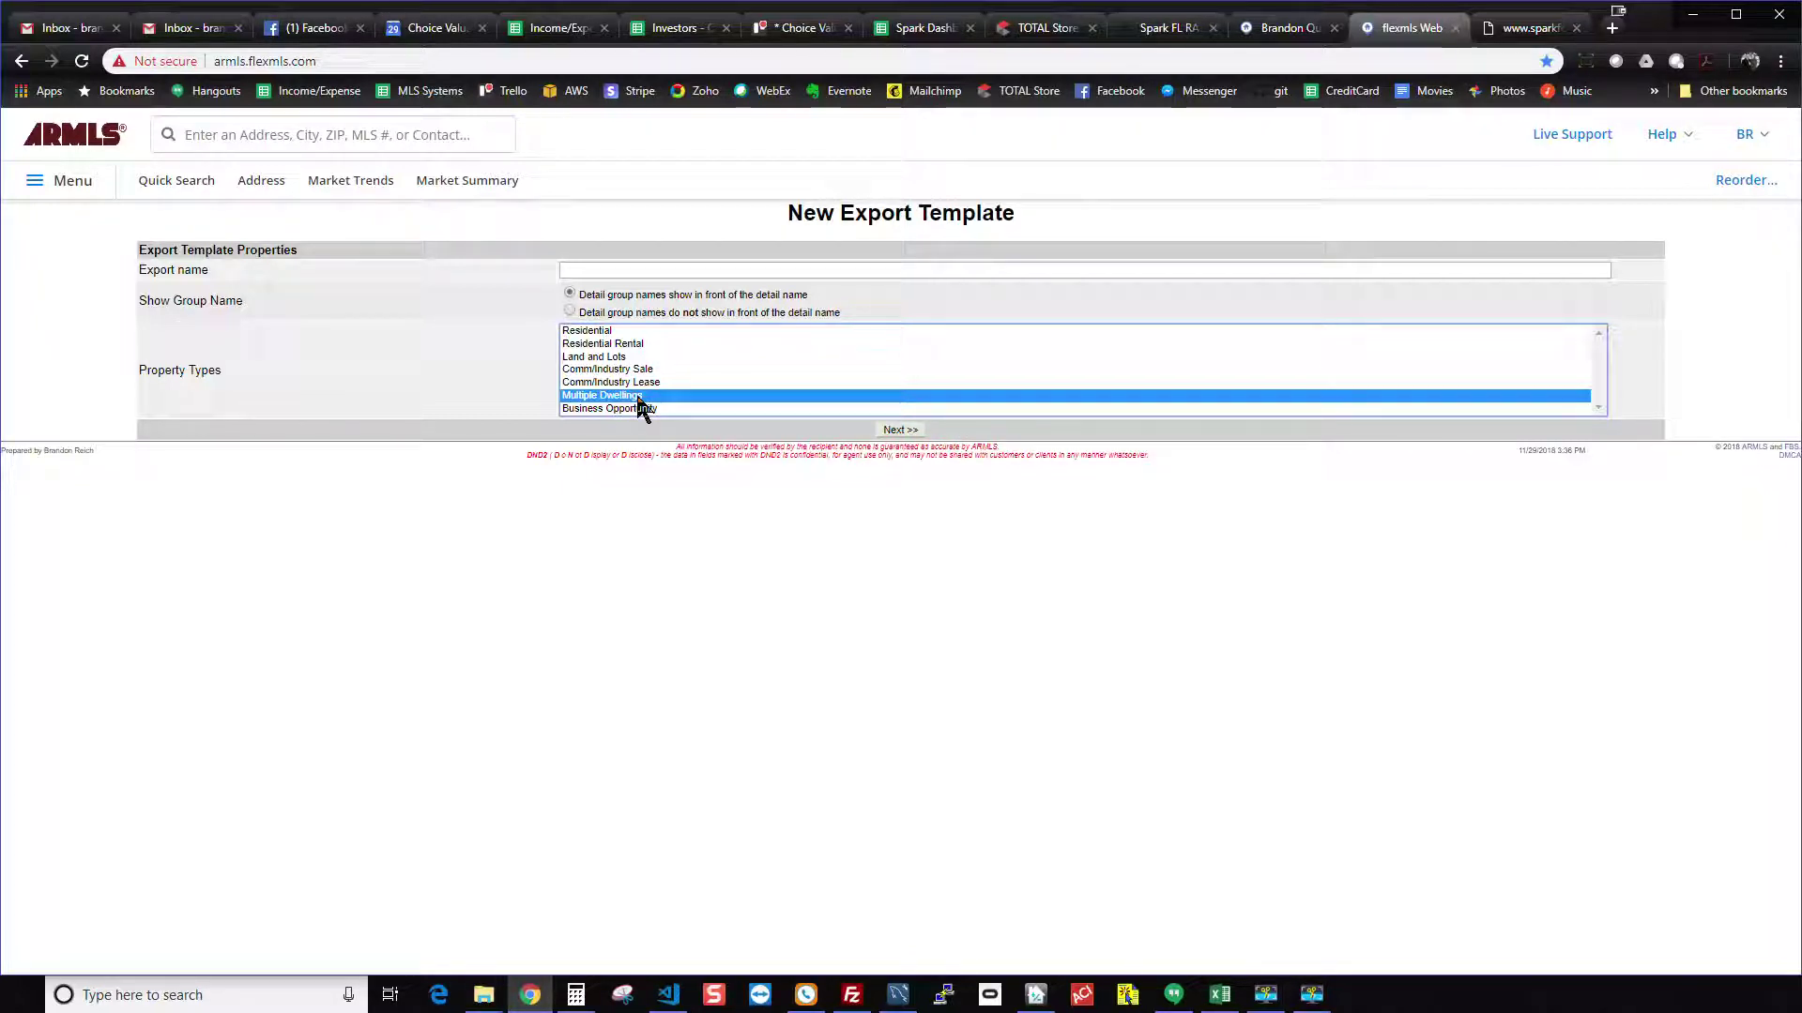
pyautogui.click(902, 431)
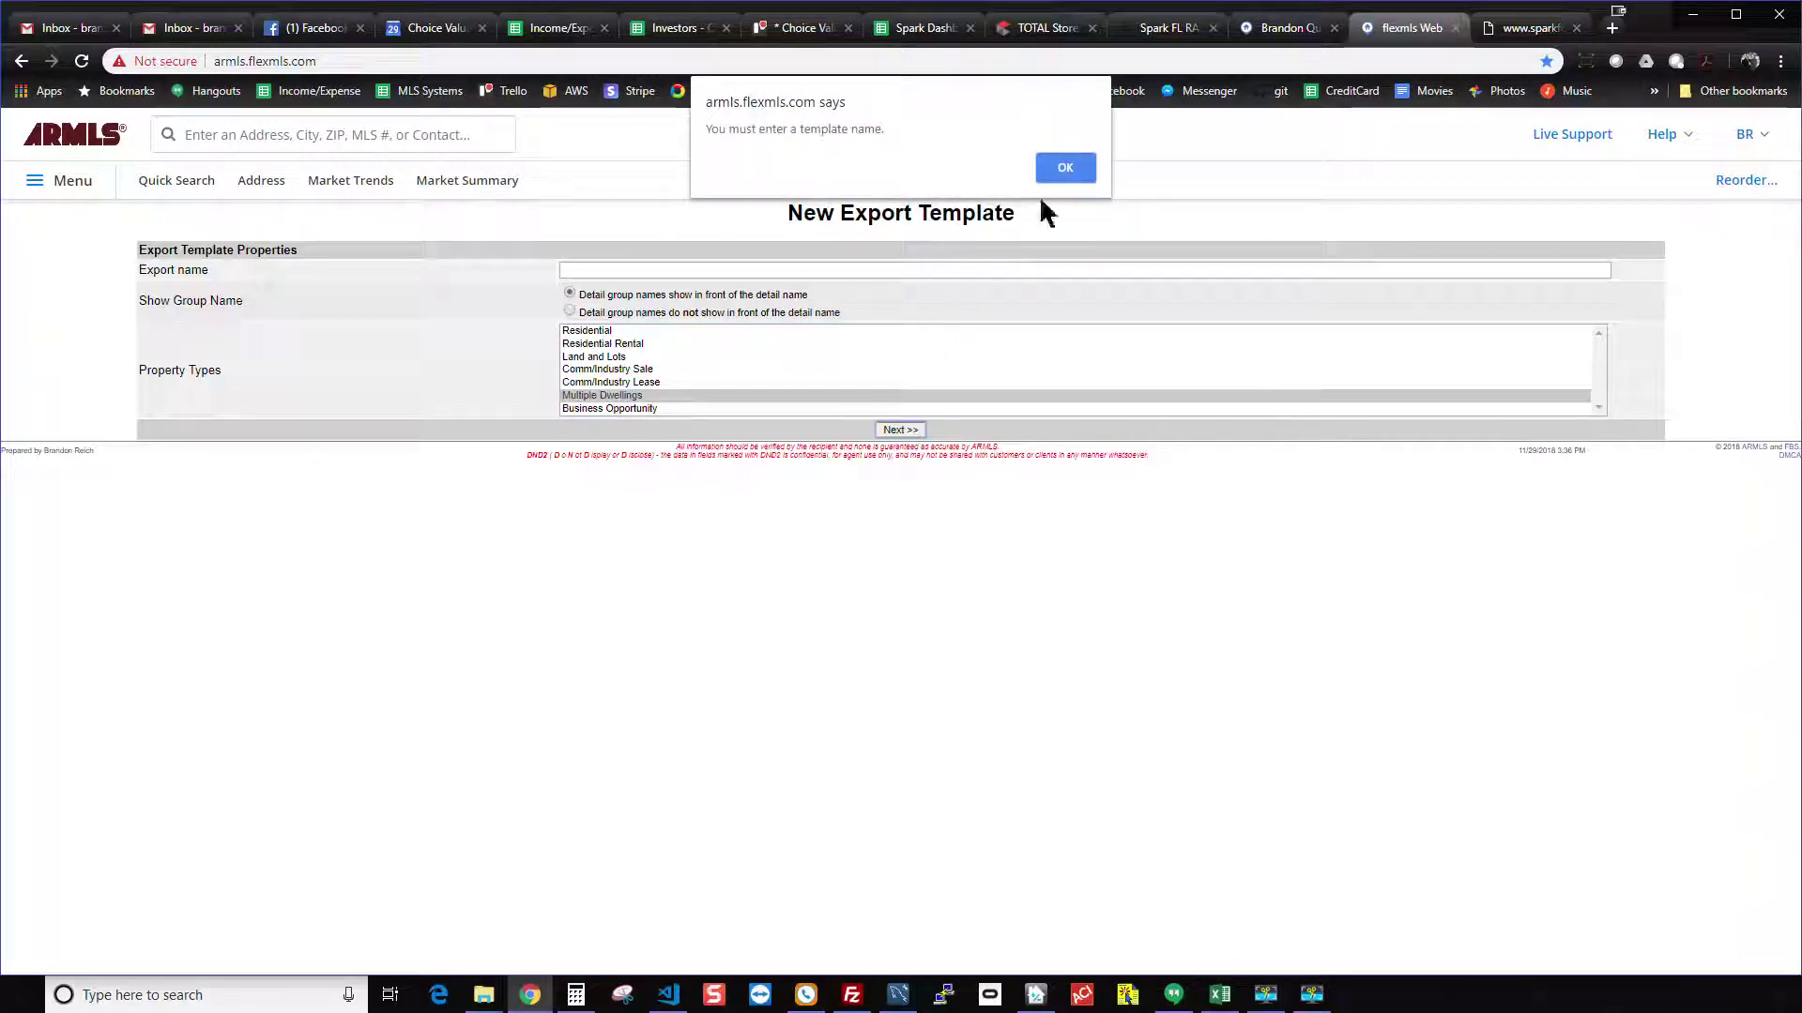
pyautogui.click(1065, 168)
pyautogui.click(732, 272)
pyautogui.write('S')
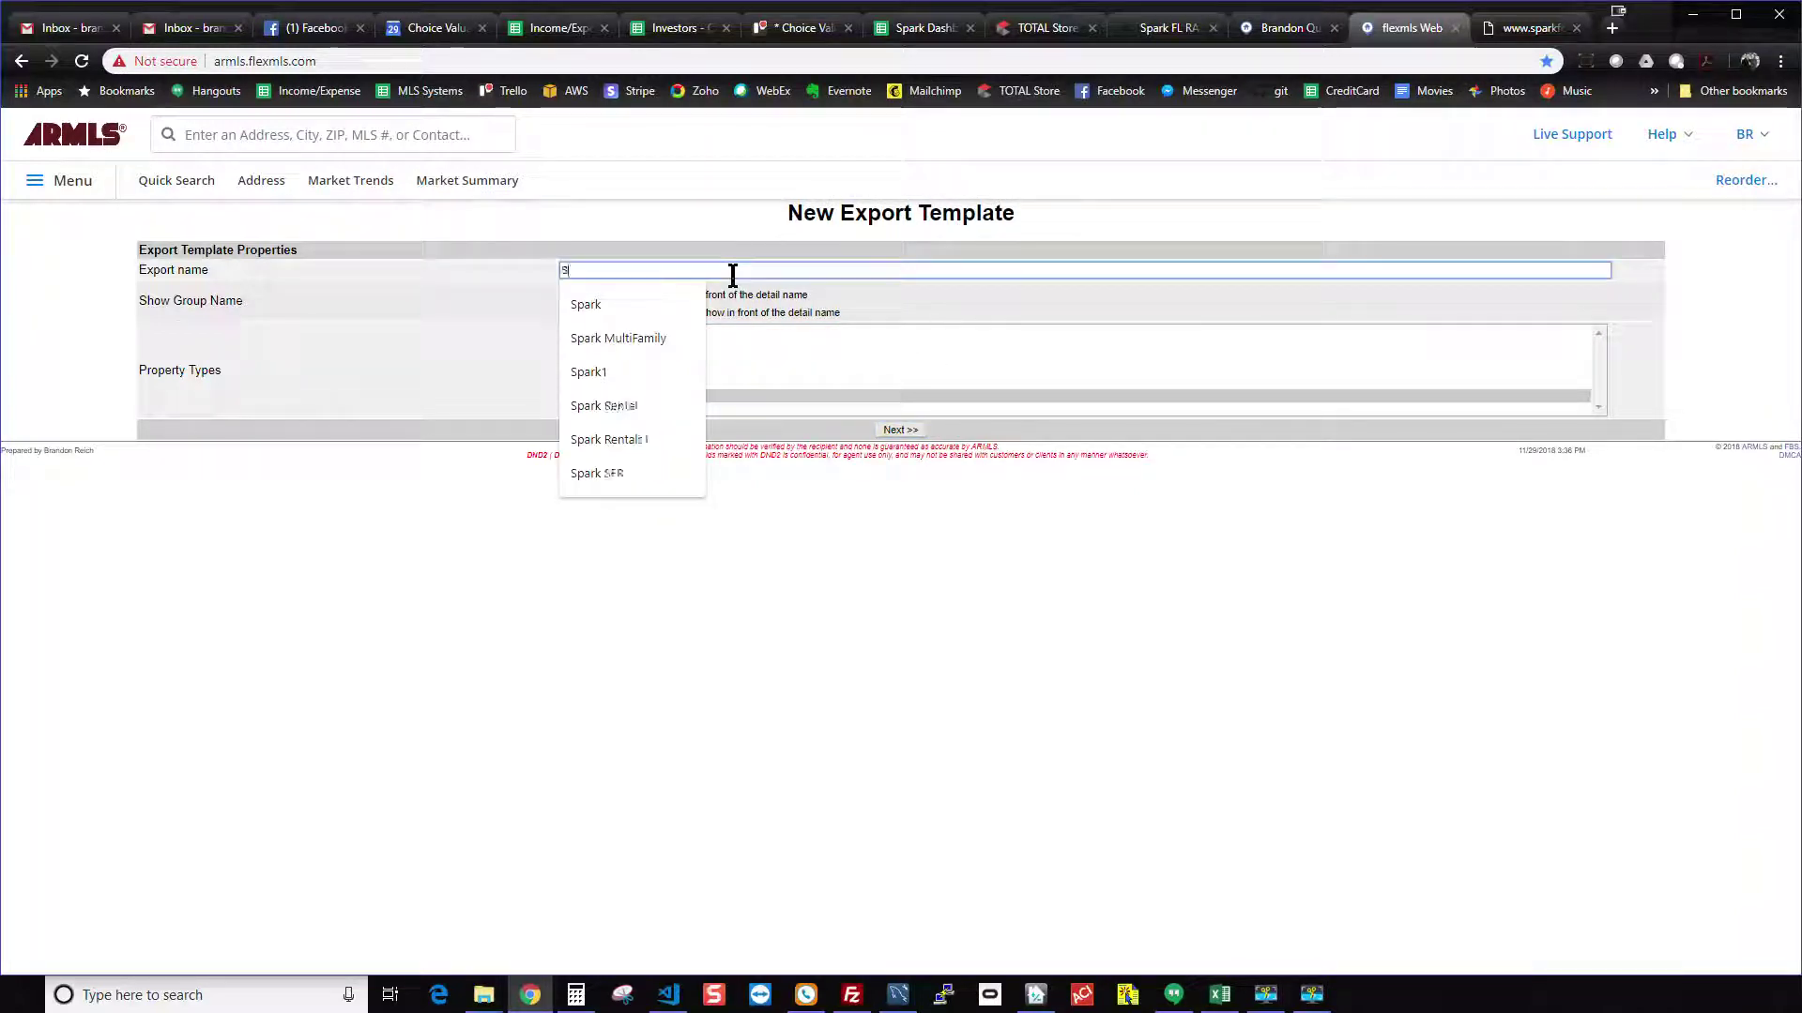
pyautogui.write('parkMFR')
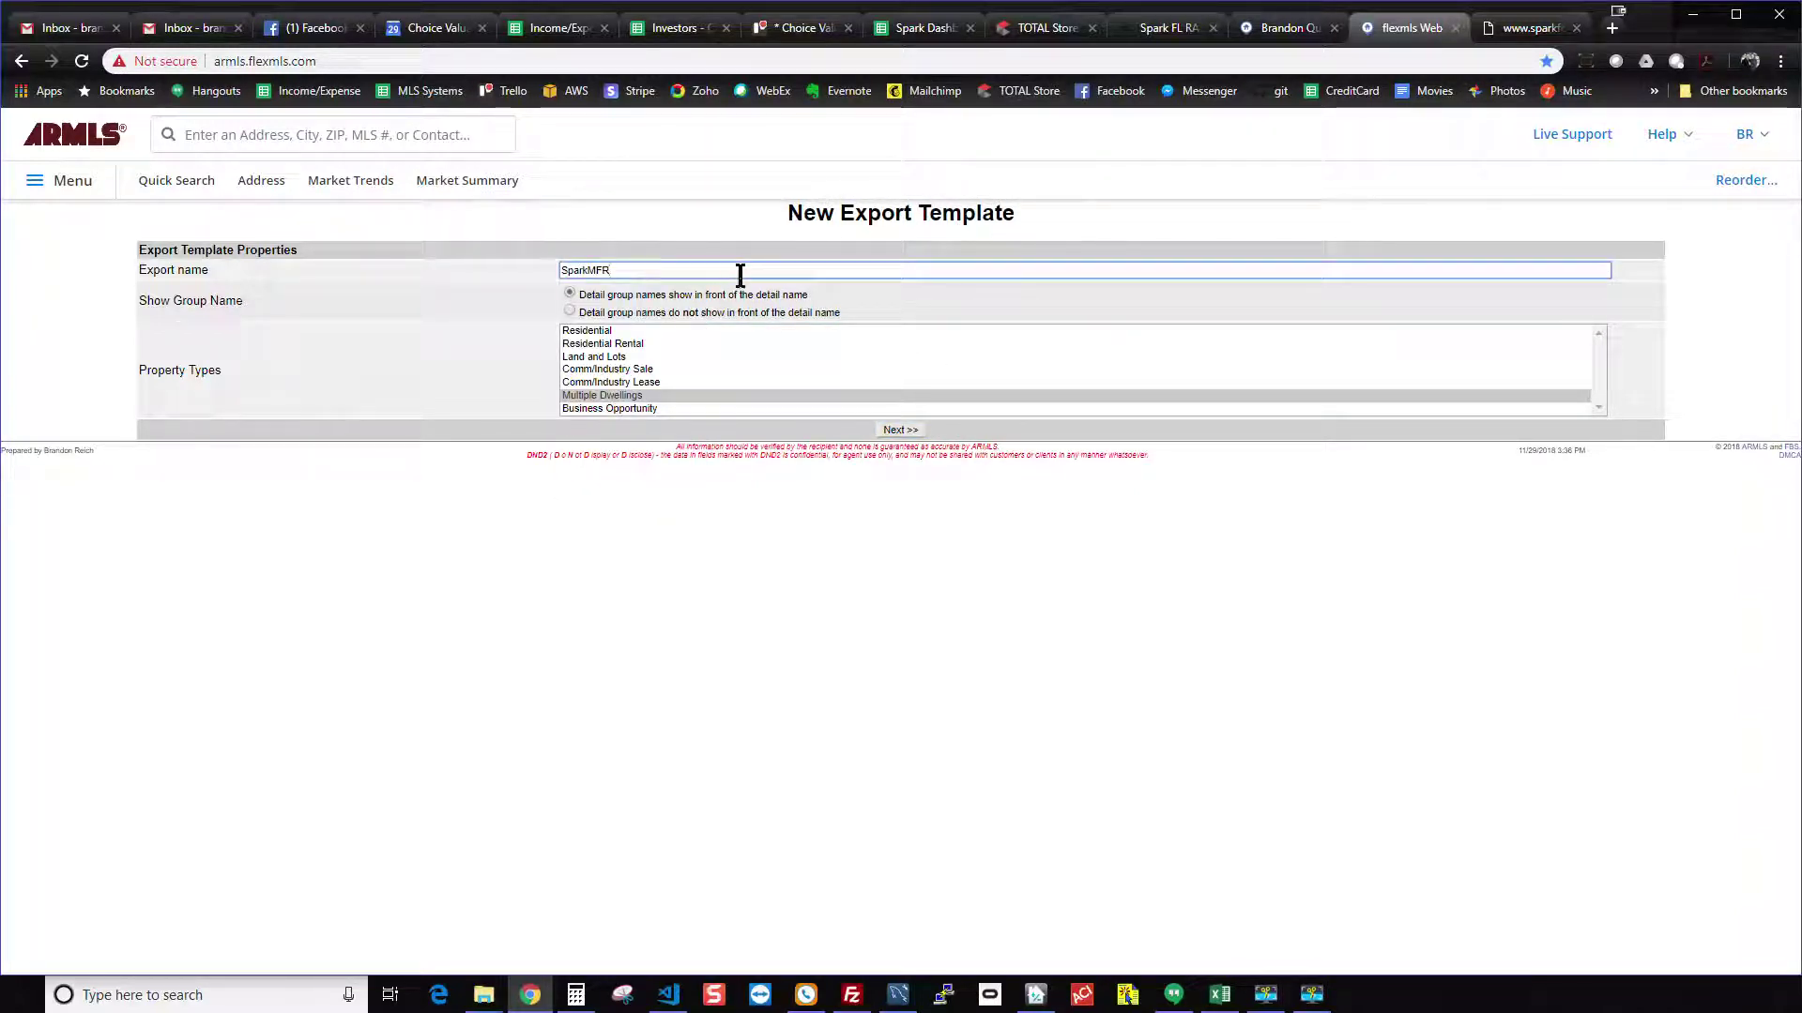
pyautogui.click(901, 431)
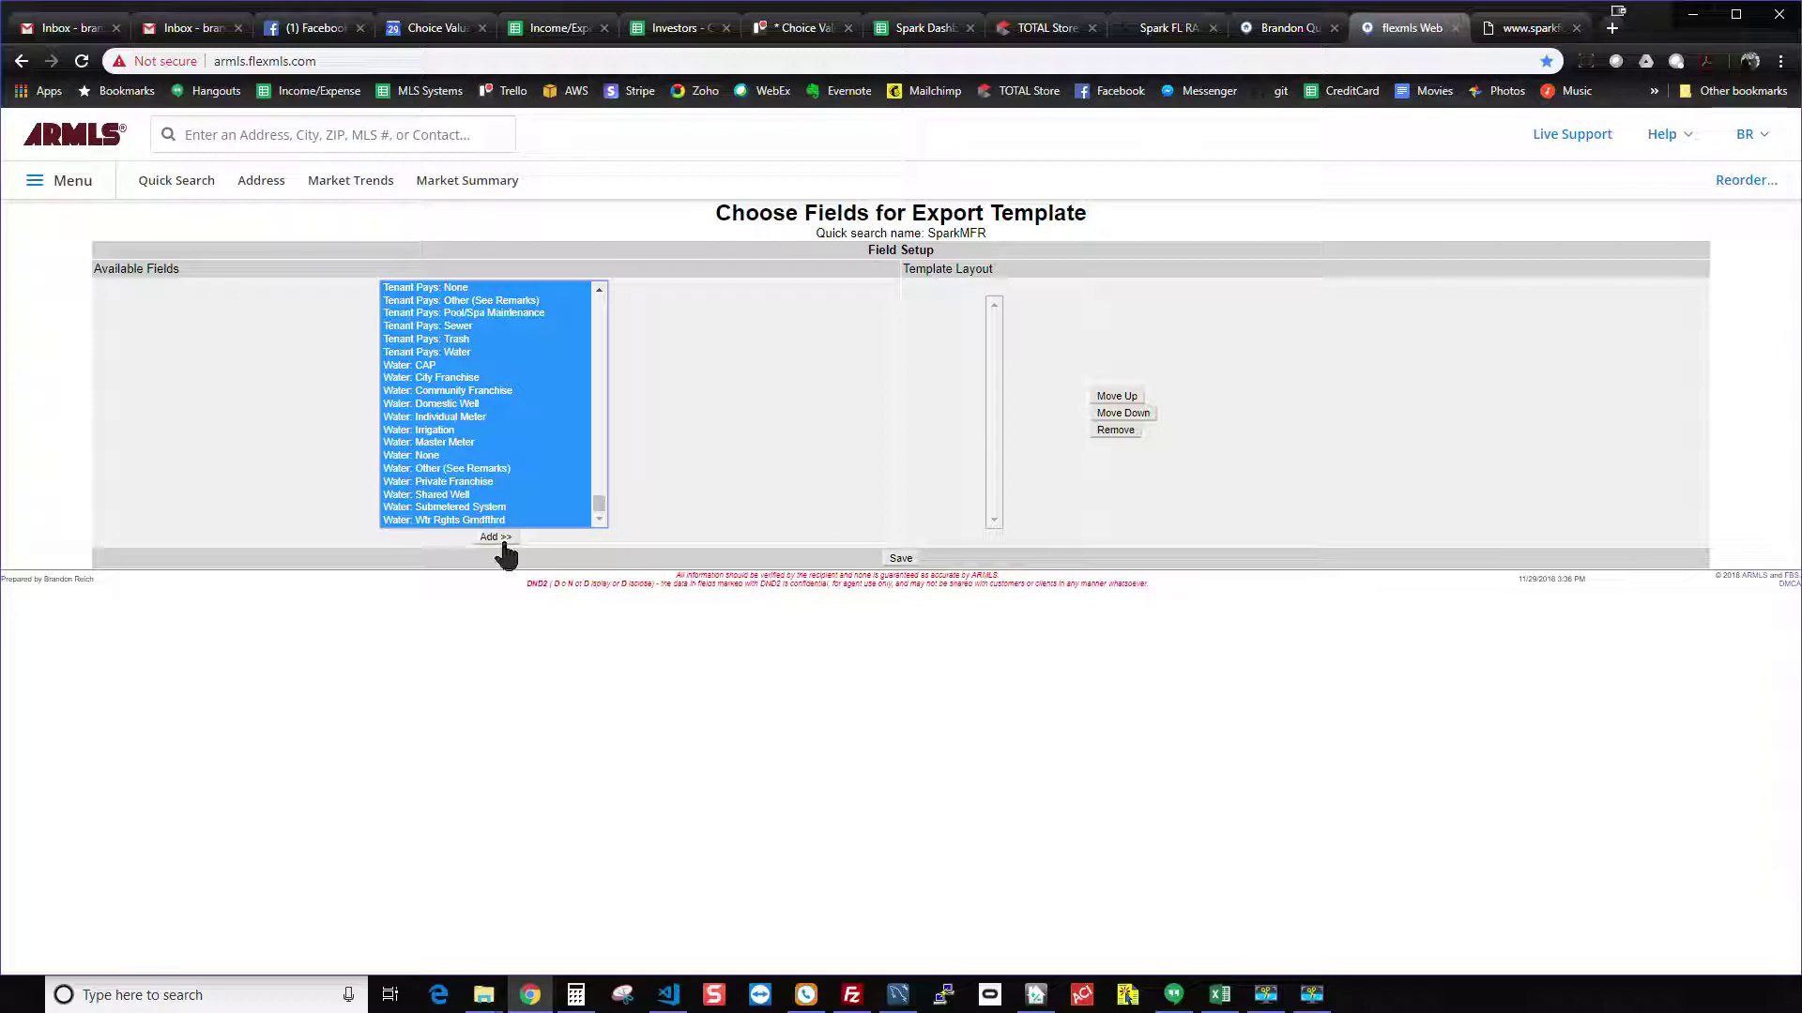
# Add all fields to SparkMFR, save it, and return to the Quick Search map
pyautogui.click(502, 540)
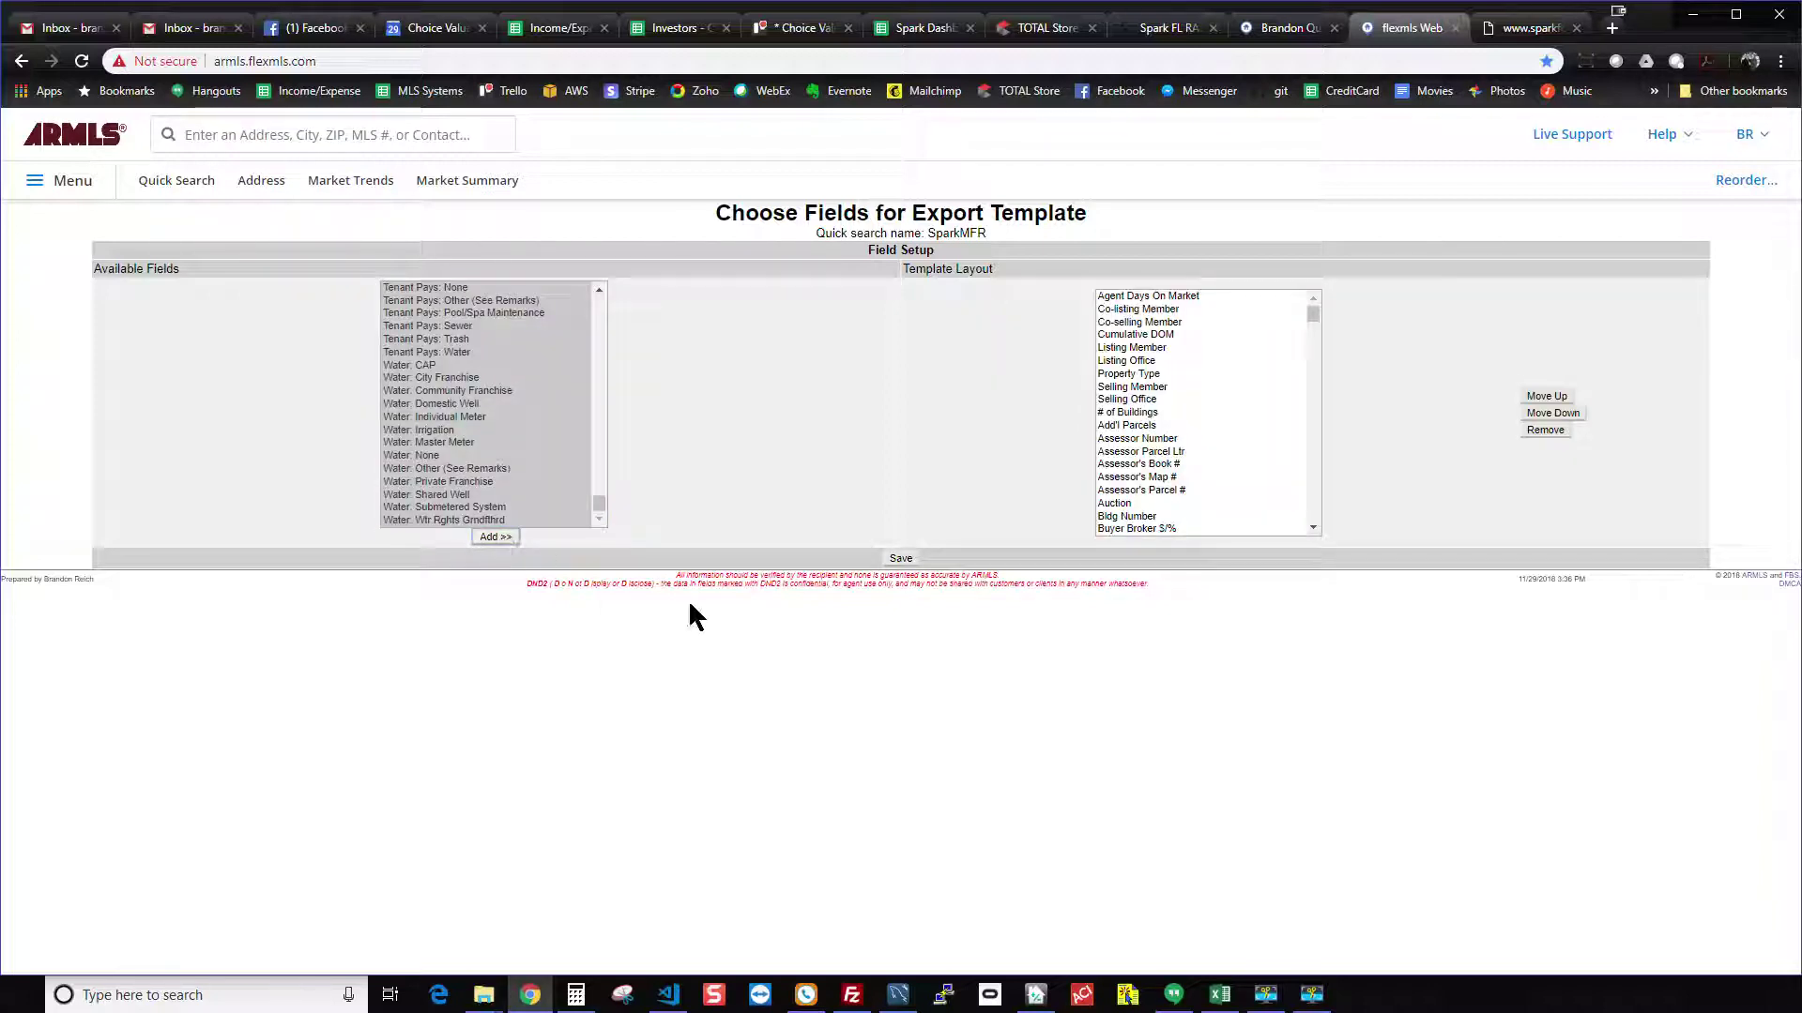
pyautogui.click(900, 561)
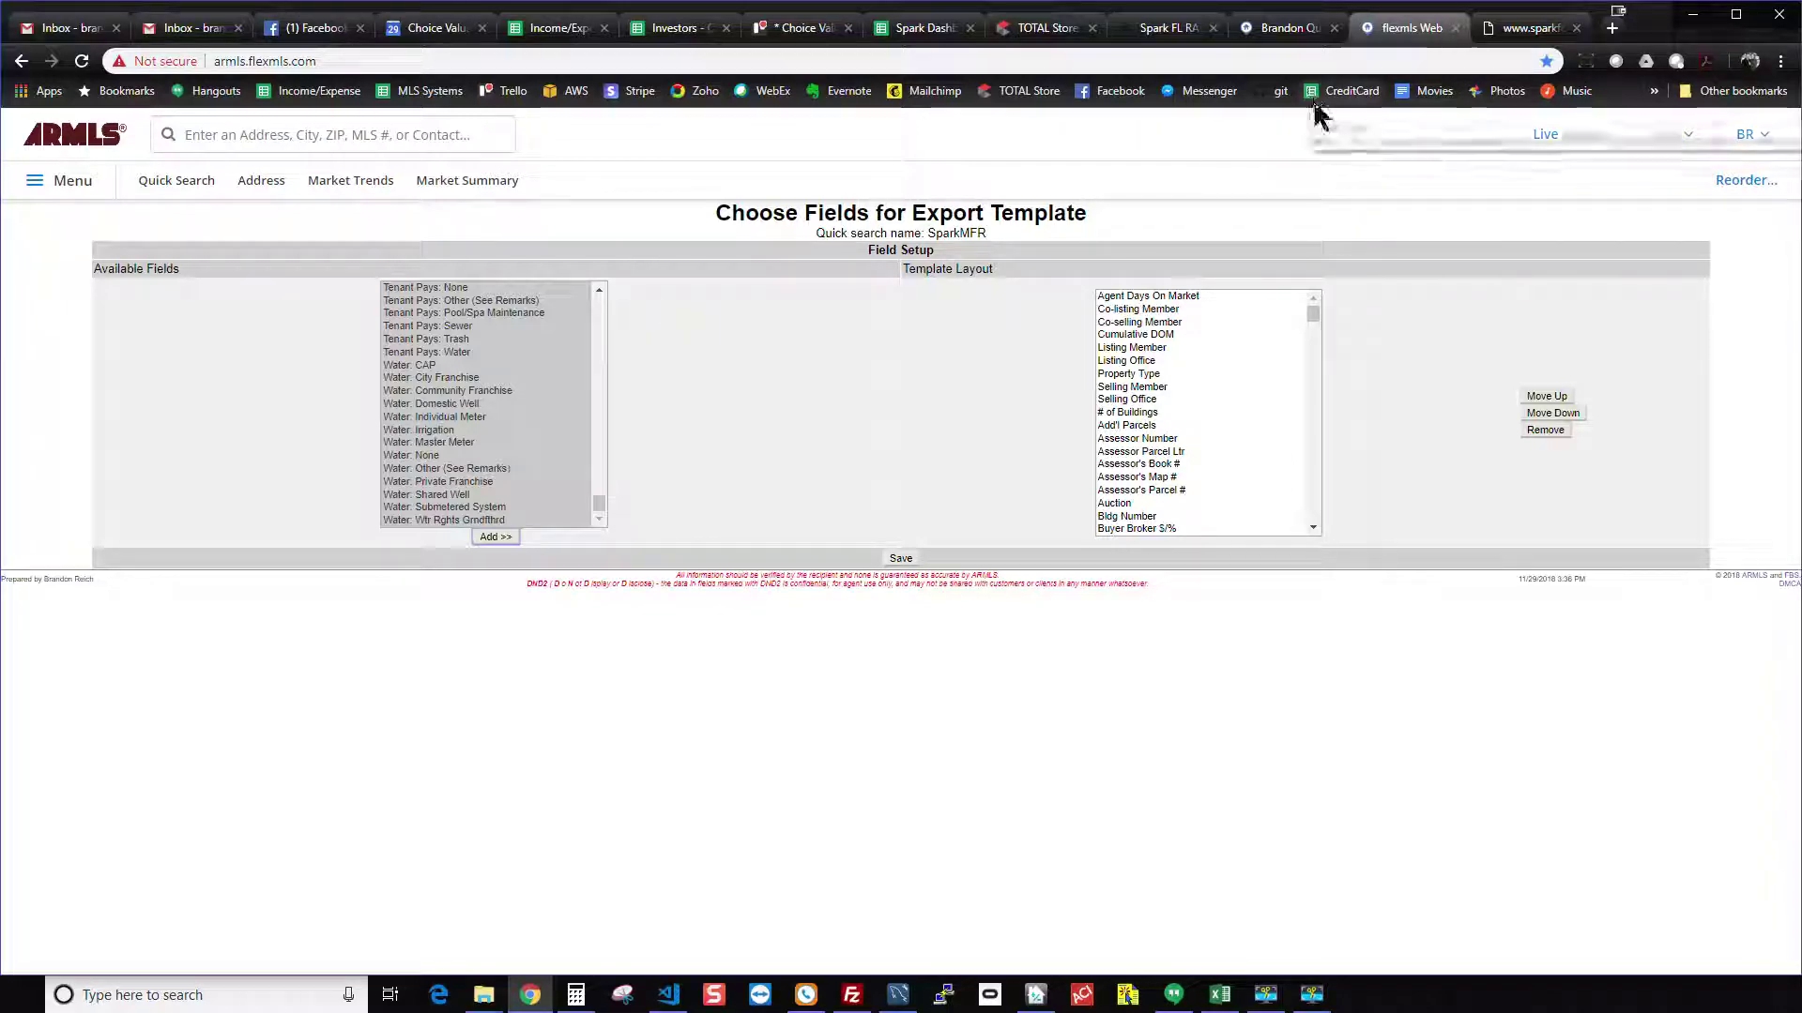
pyautogui.click(1308, 26)
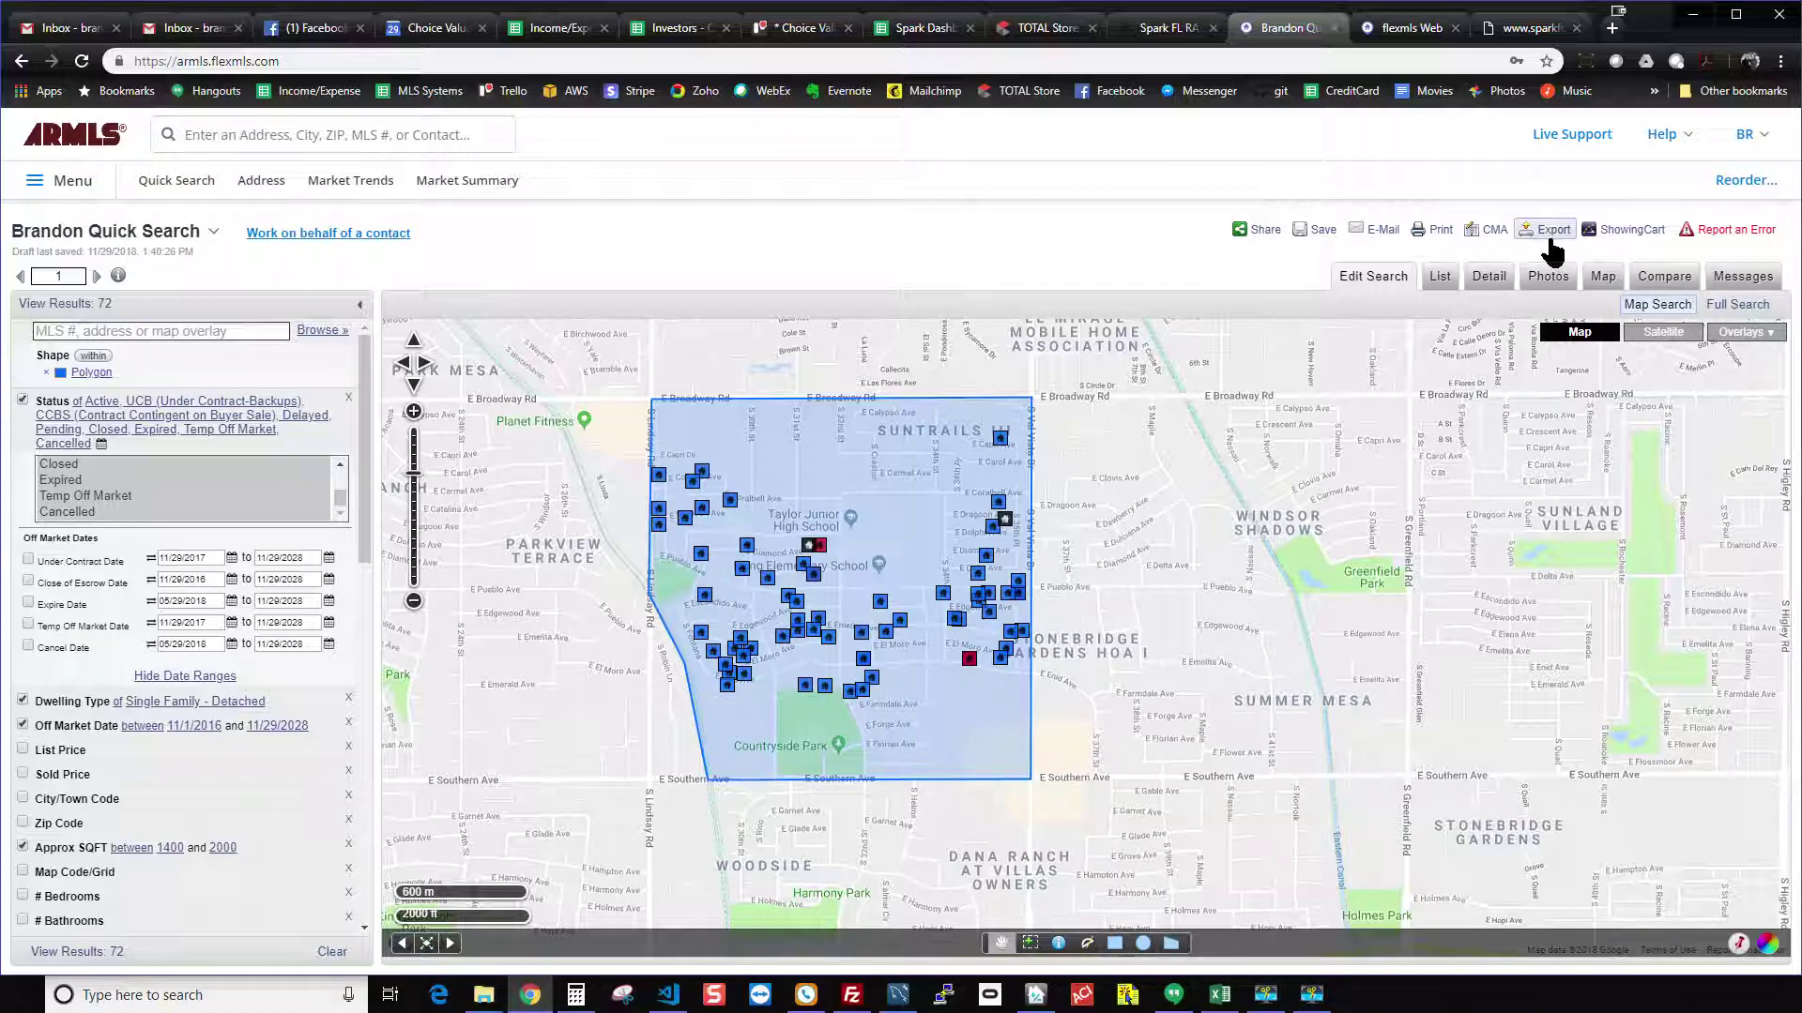
# Show the 72 search results as a list and open their Export page
pyautogui.click(1445, 280)
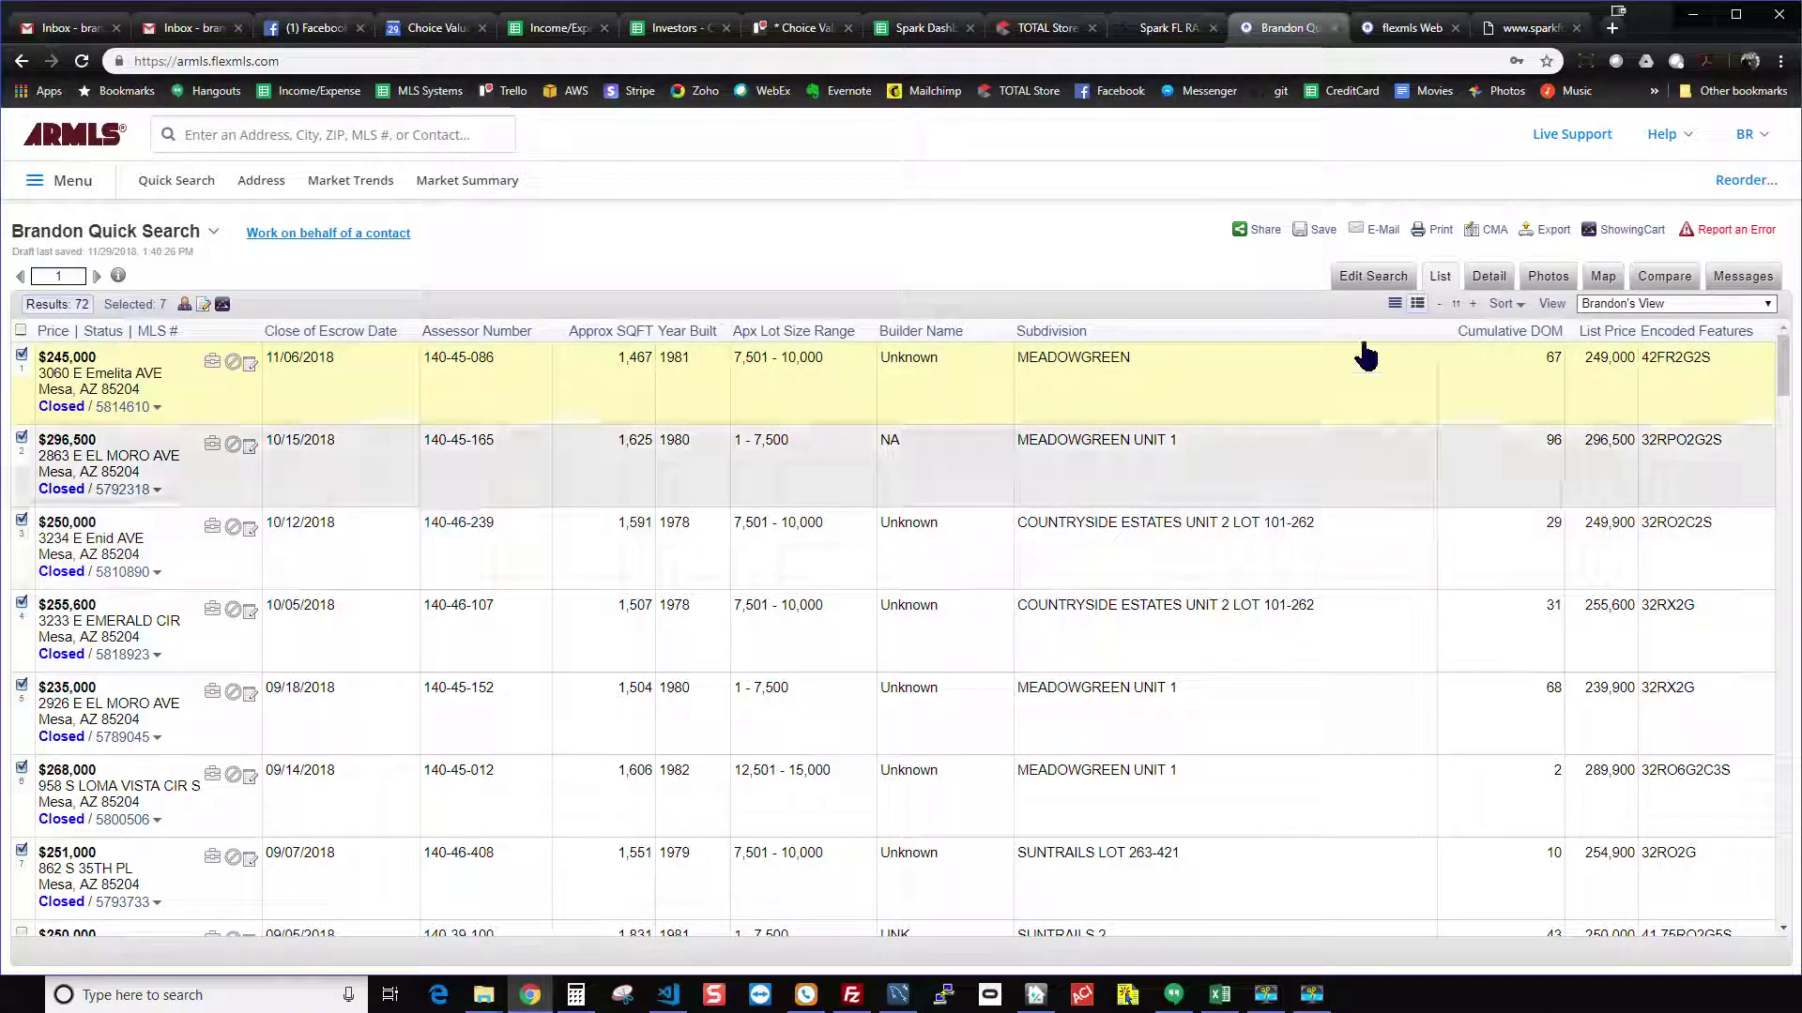
pyautogui.click(1547, 232)
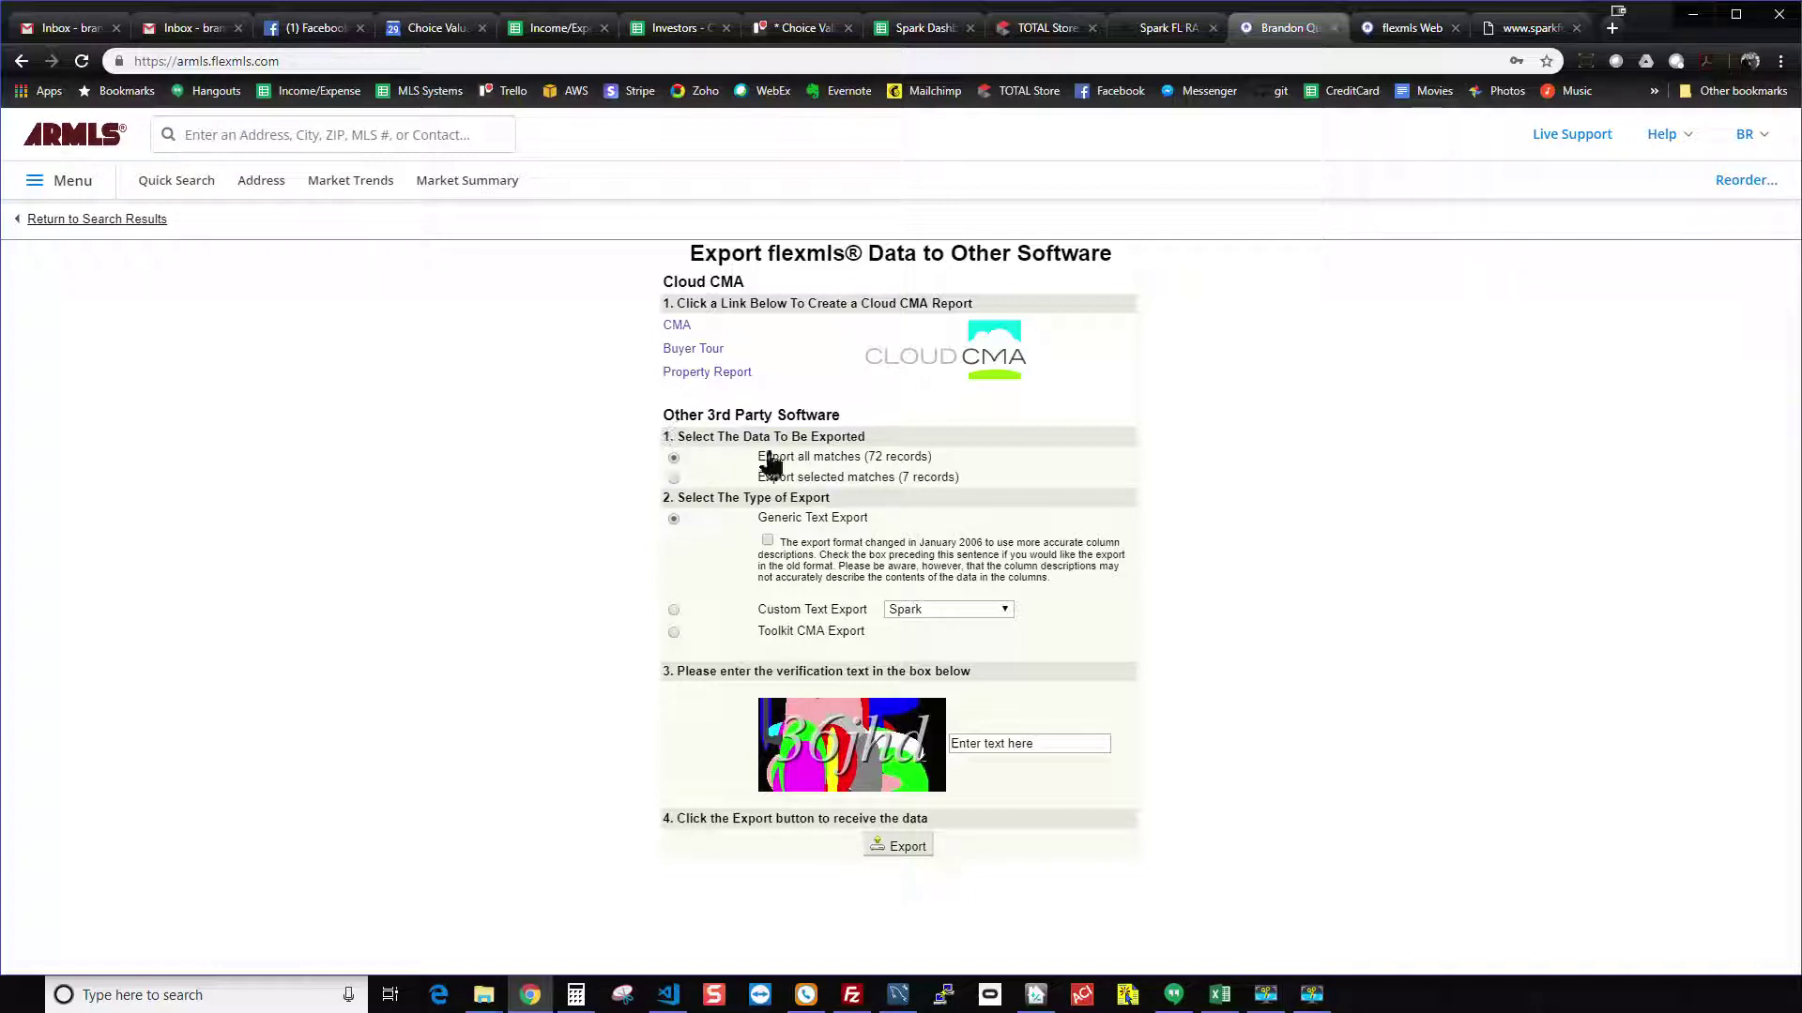
# Choose Custom Text Export with the Spark template for all 72 matches
pyautogui.click(674, 611)
pyautogui.click(930, 614)
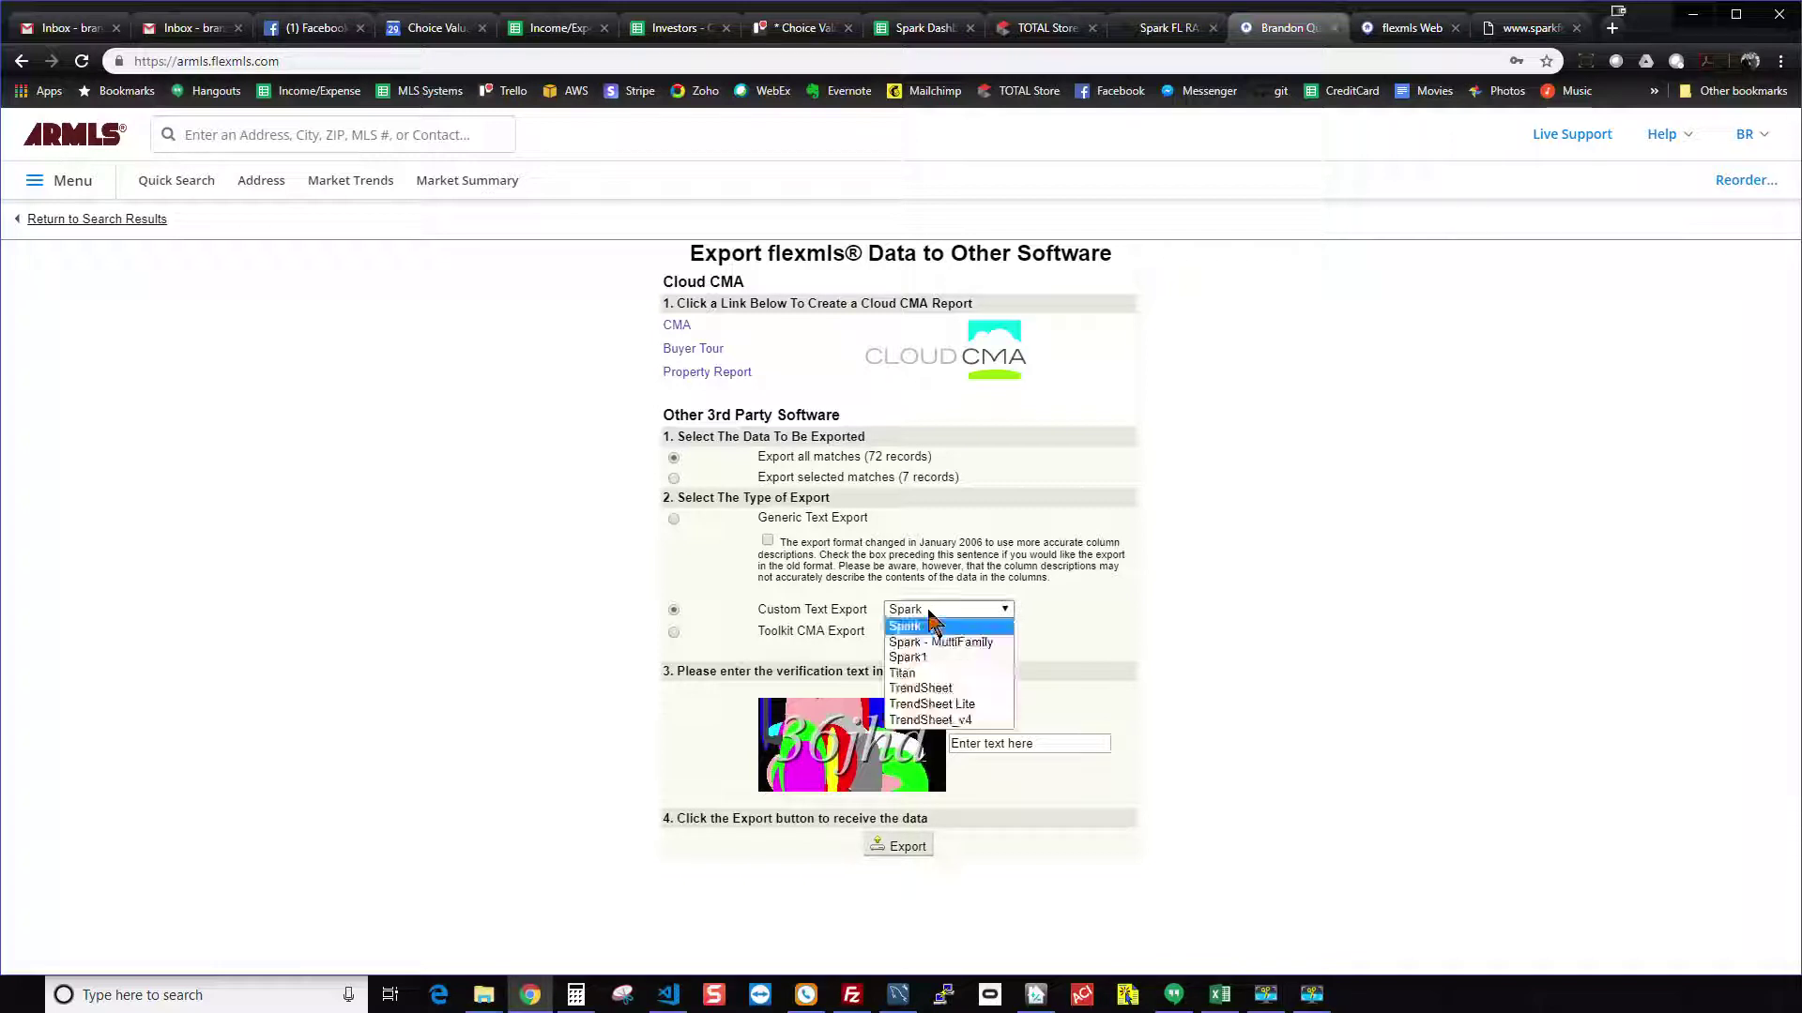
pyautogui.click(909, 629)
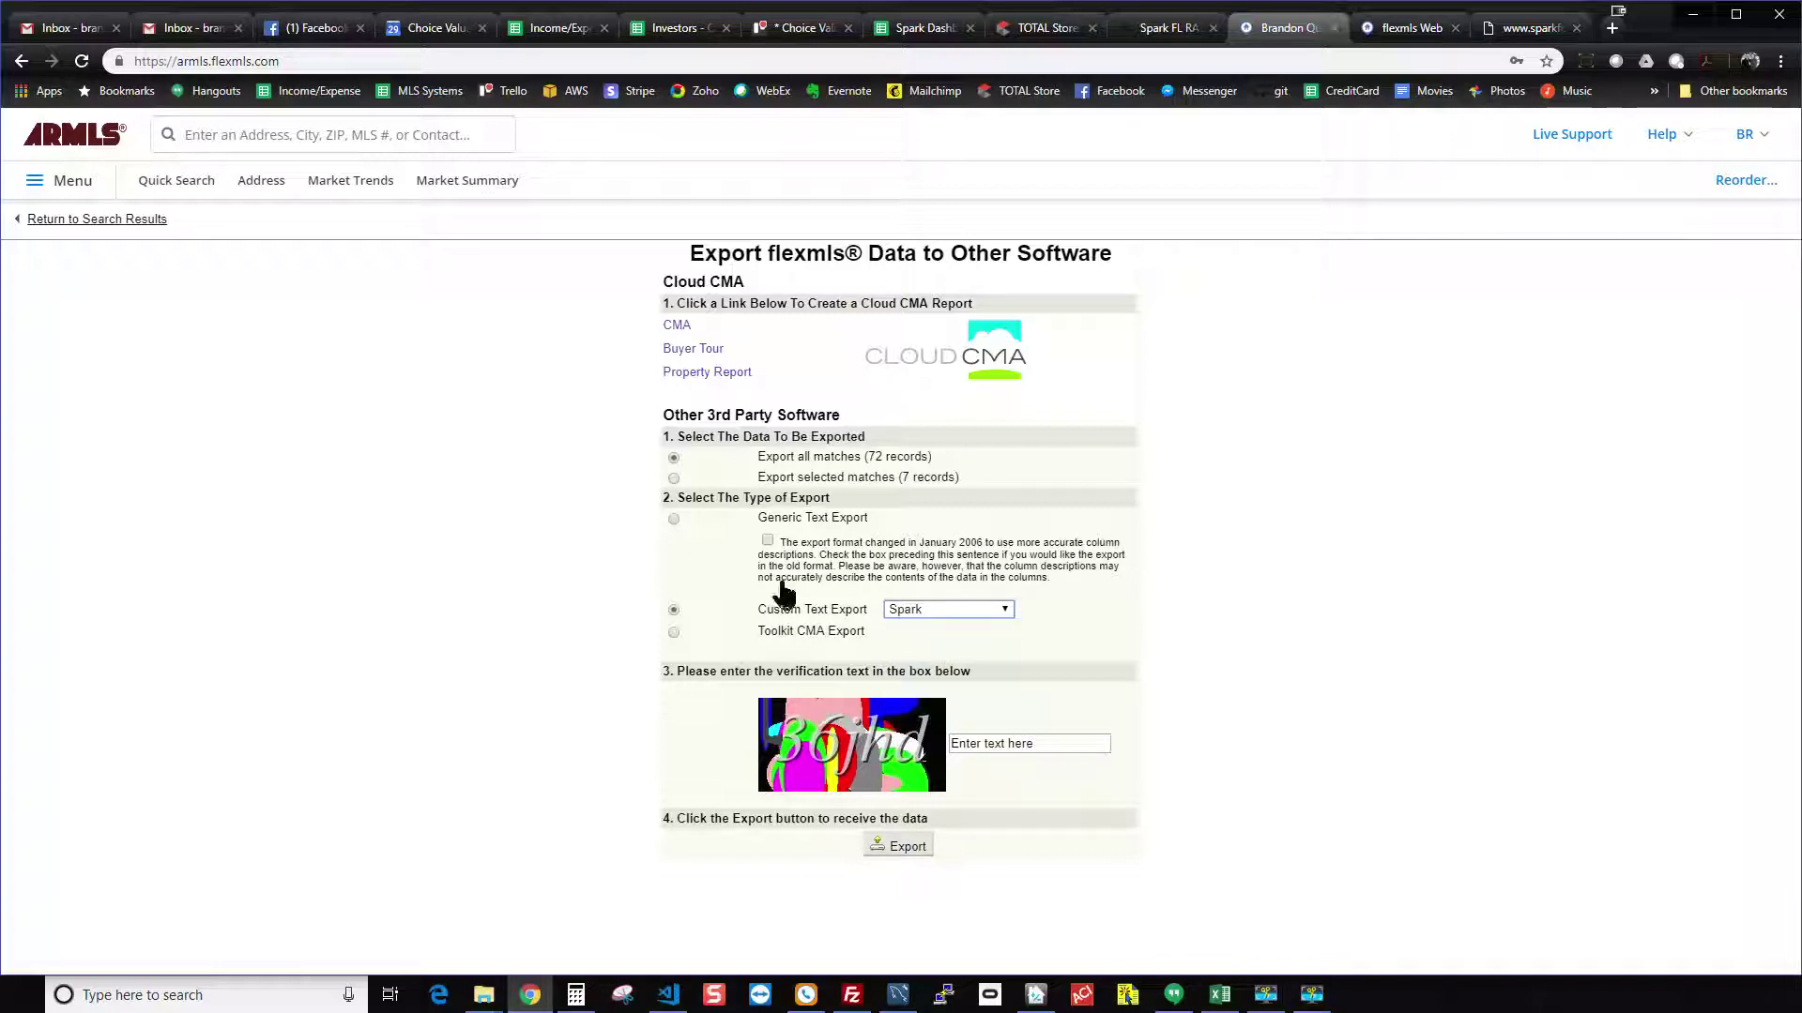
pyautogui.click(673, 519)
pyautogui.click(675, 610)
# Enter the verification text, export customexport.csv, and return to the search results
pyautogui.click(1044, 741)
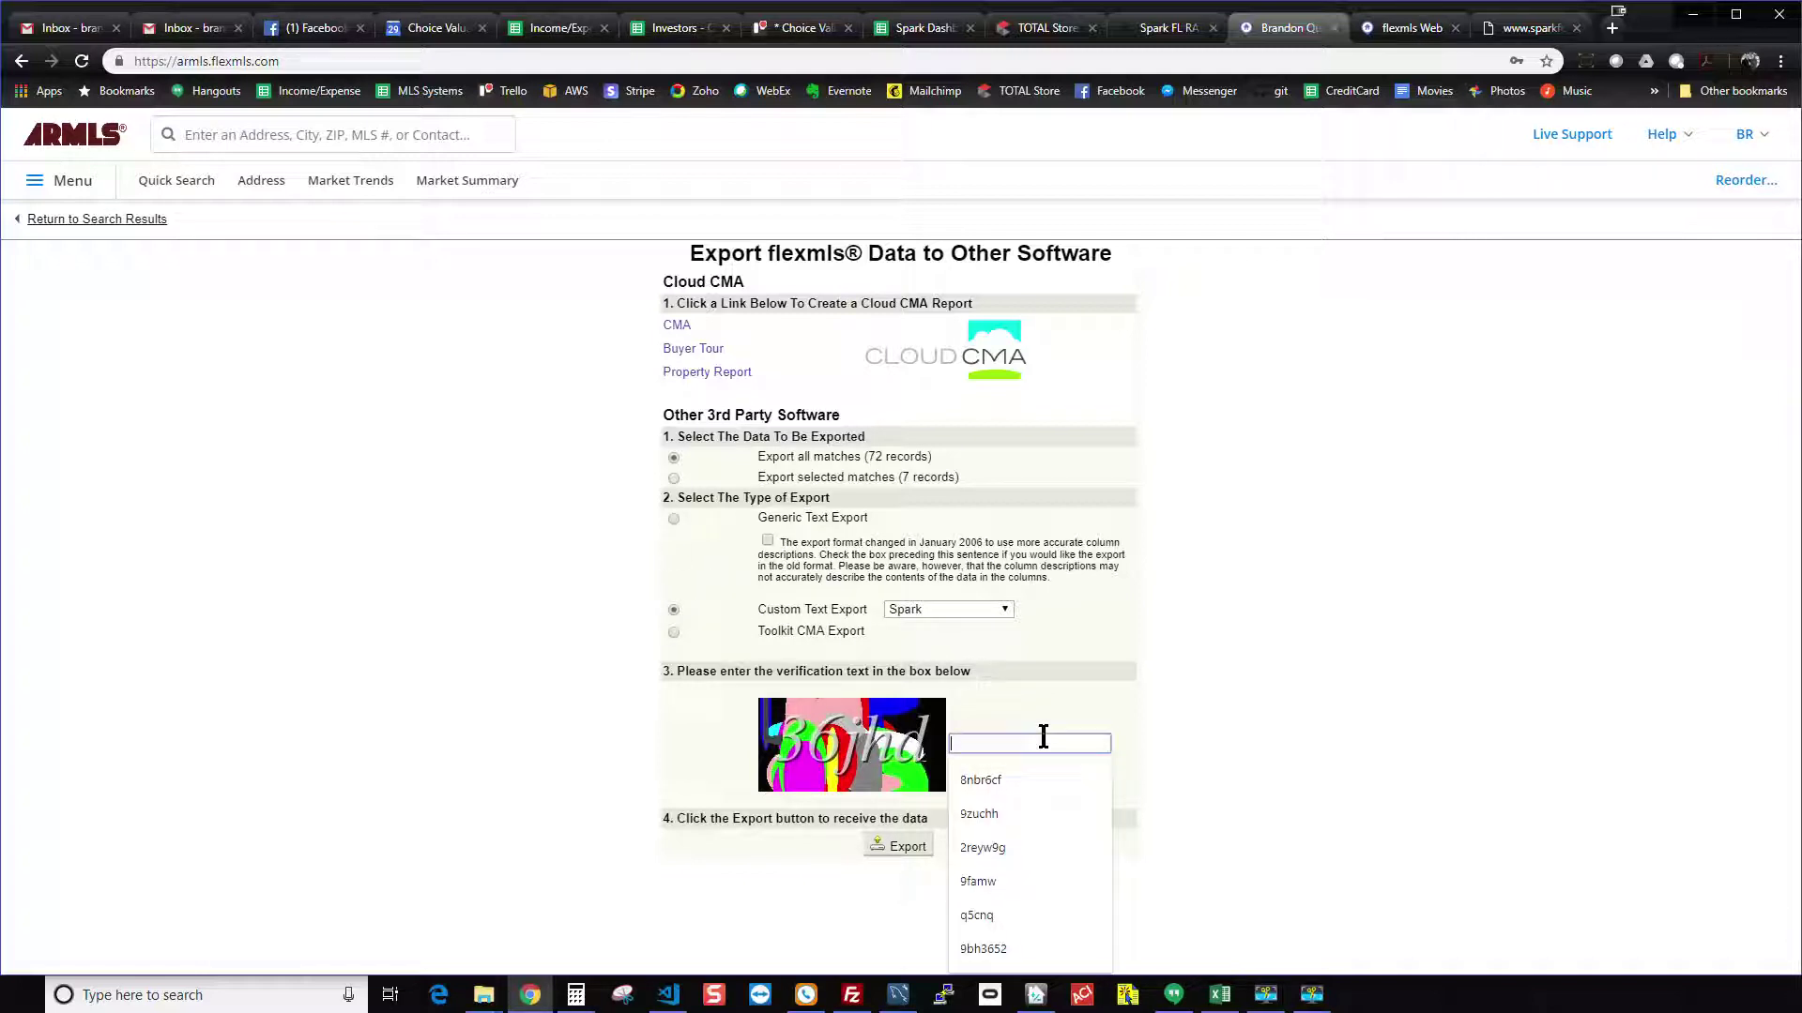
pyautogui.write('36jhd')
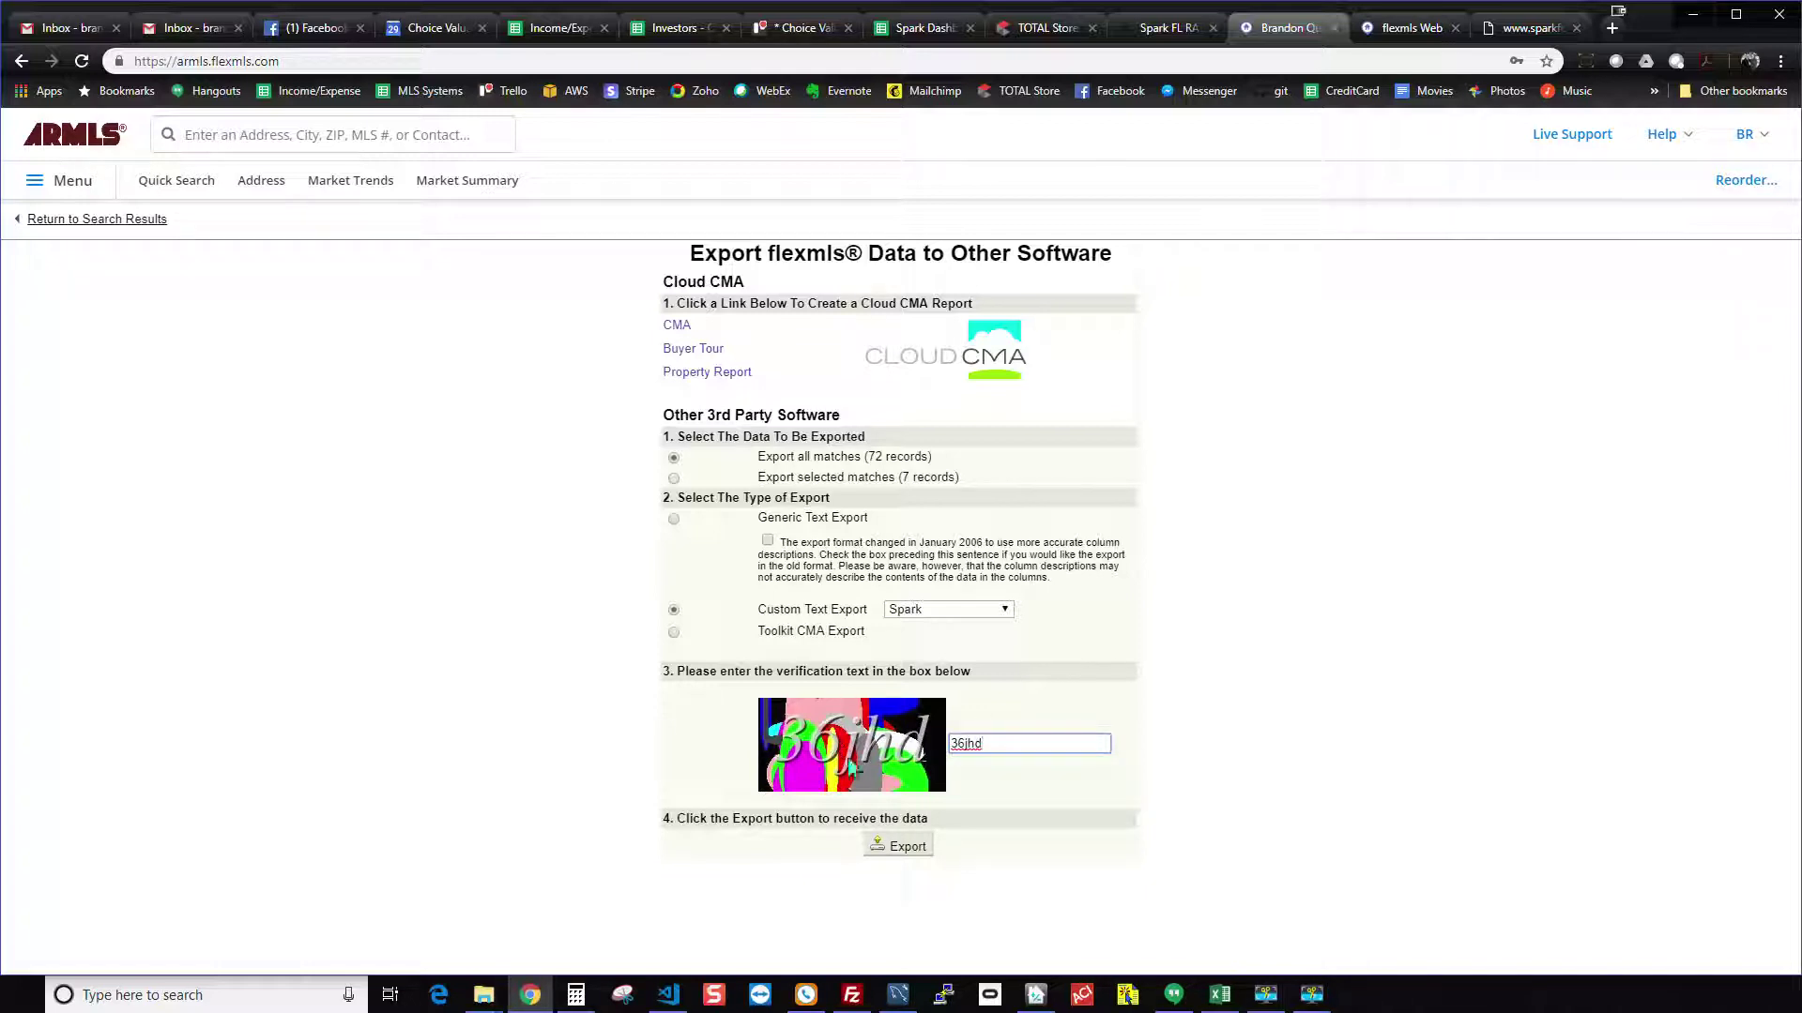
pyautogui.click(904, 848)
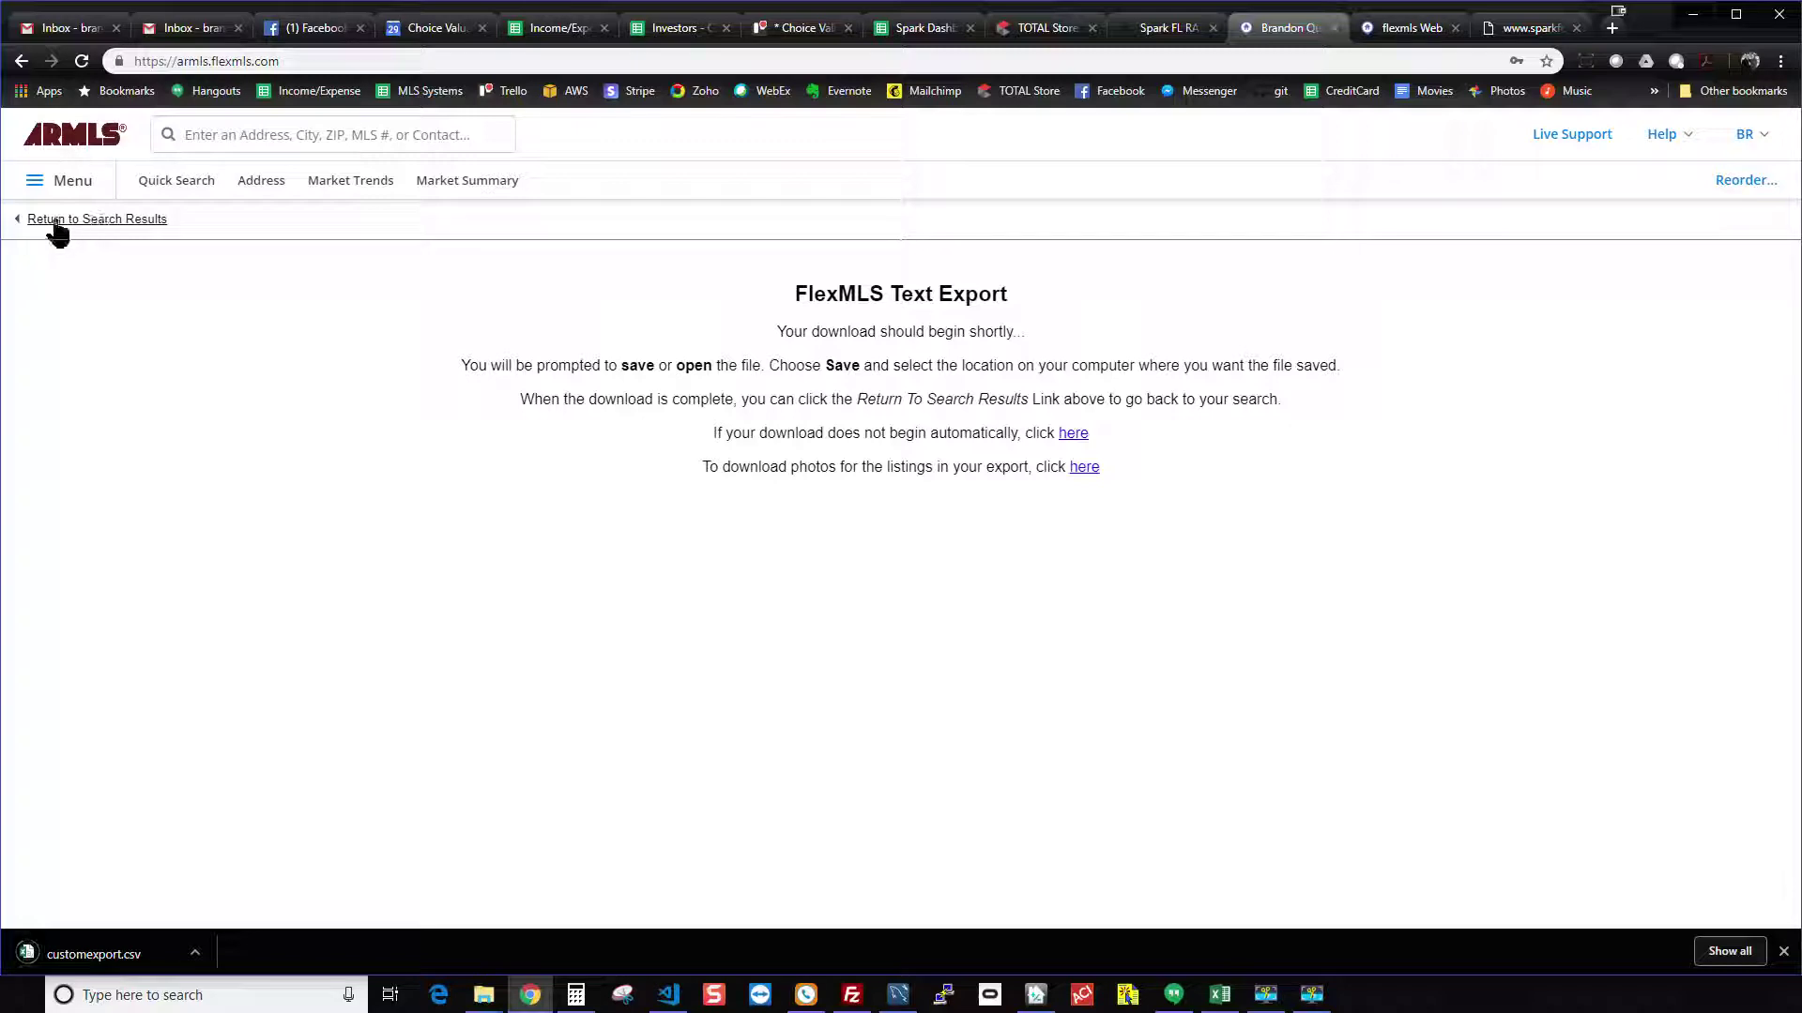
pyautogui.click(106, 221)
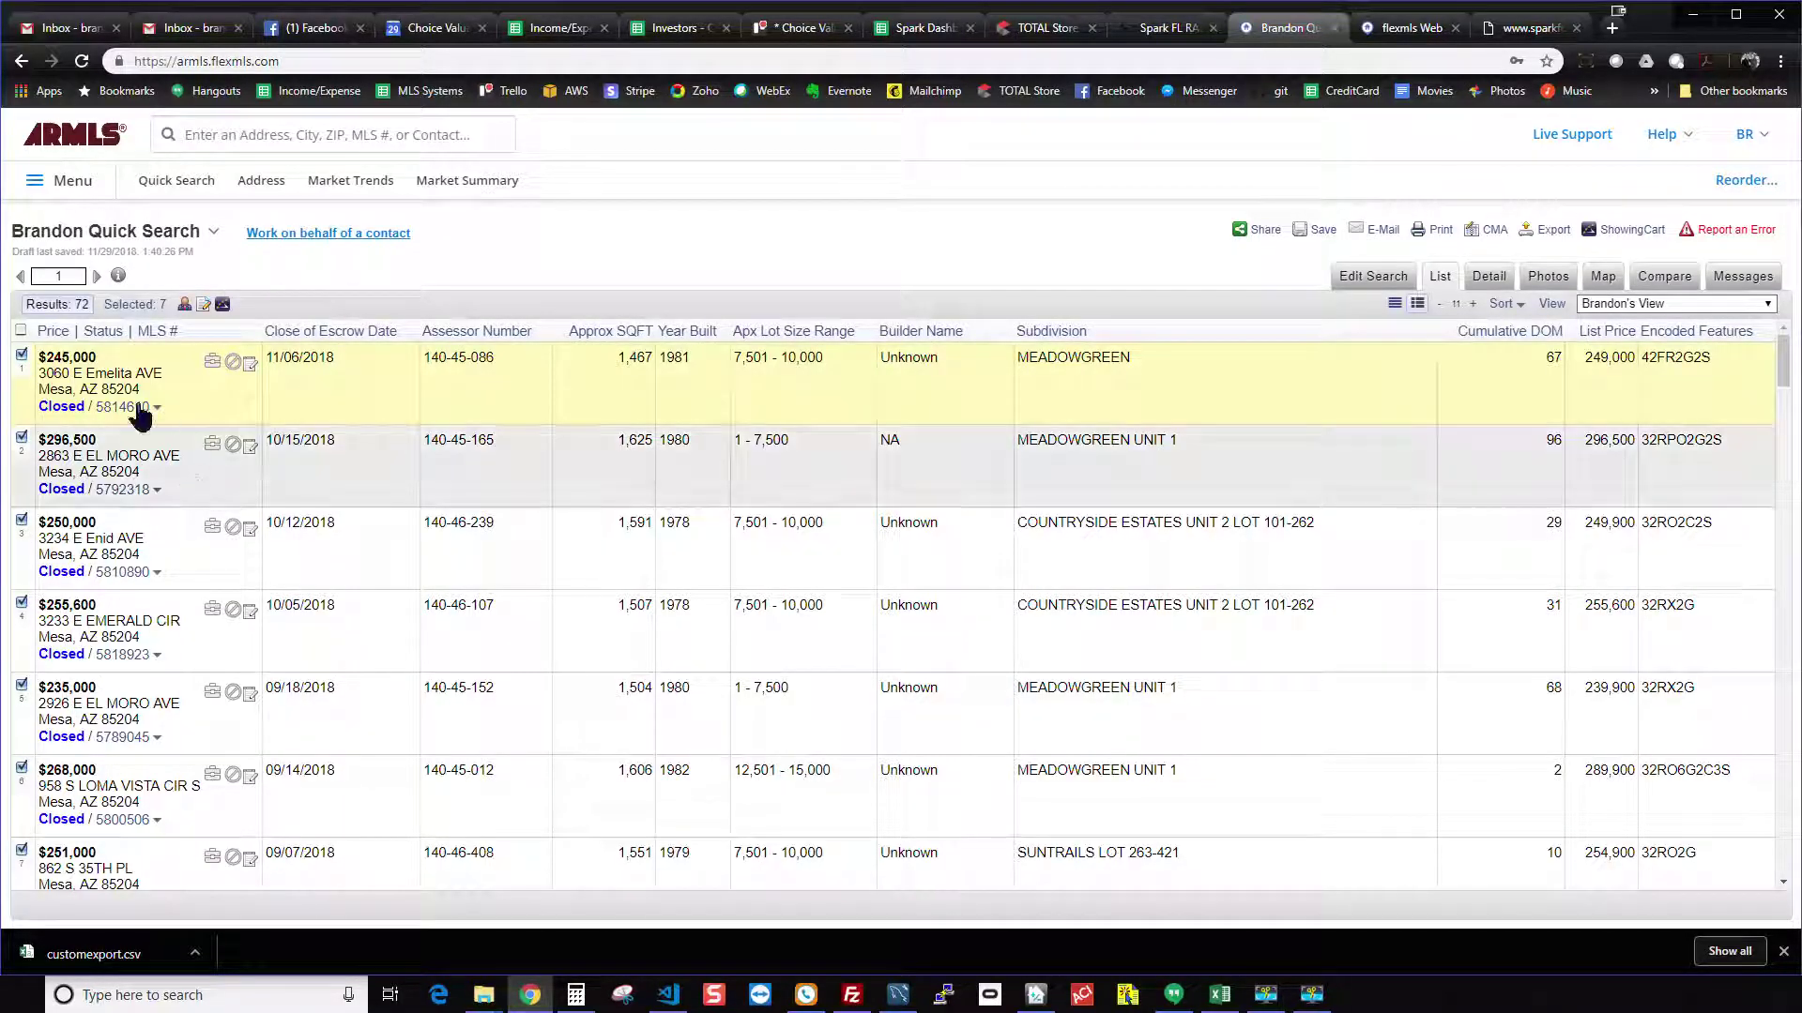
# Review the results list and choose to export only the 7 selected matches
pyautogui.scroll(-2, 211, 610)
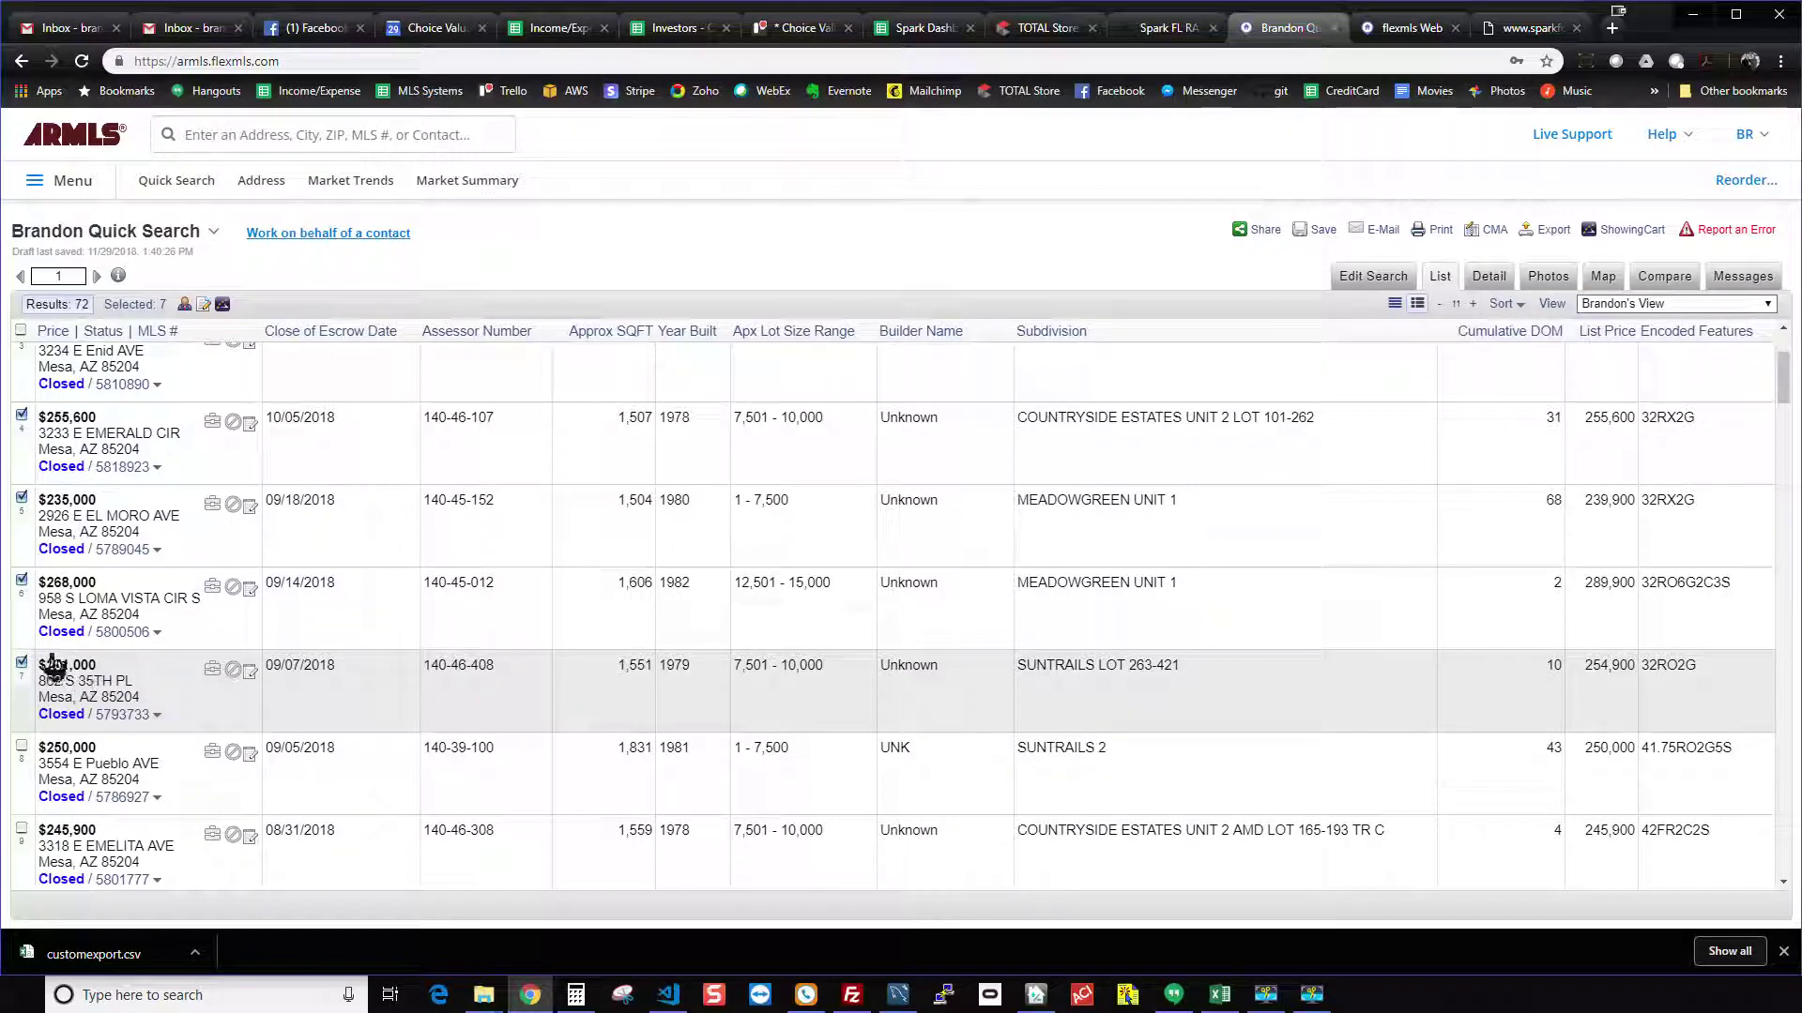
pyautogui.scroll(3, 51, 668)
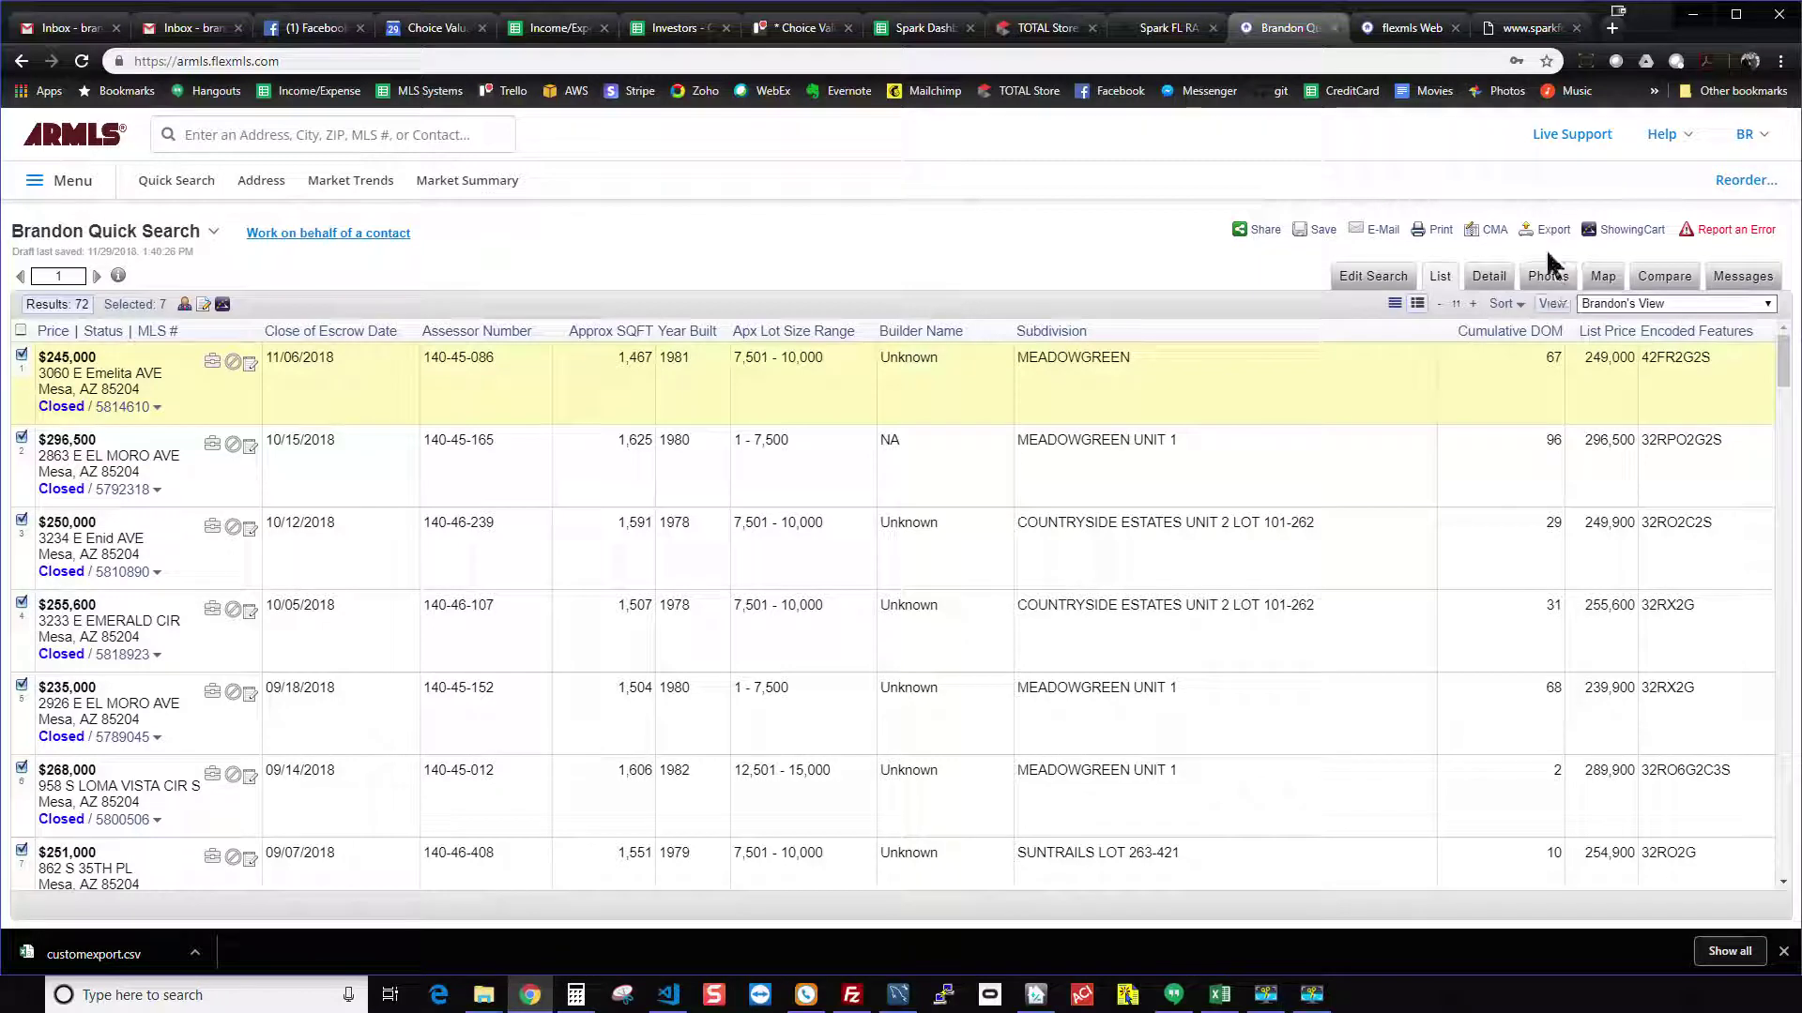
pyautogui.click(1548, 270)
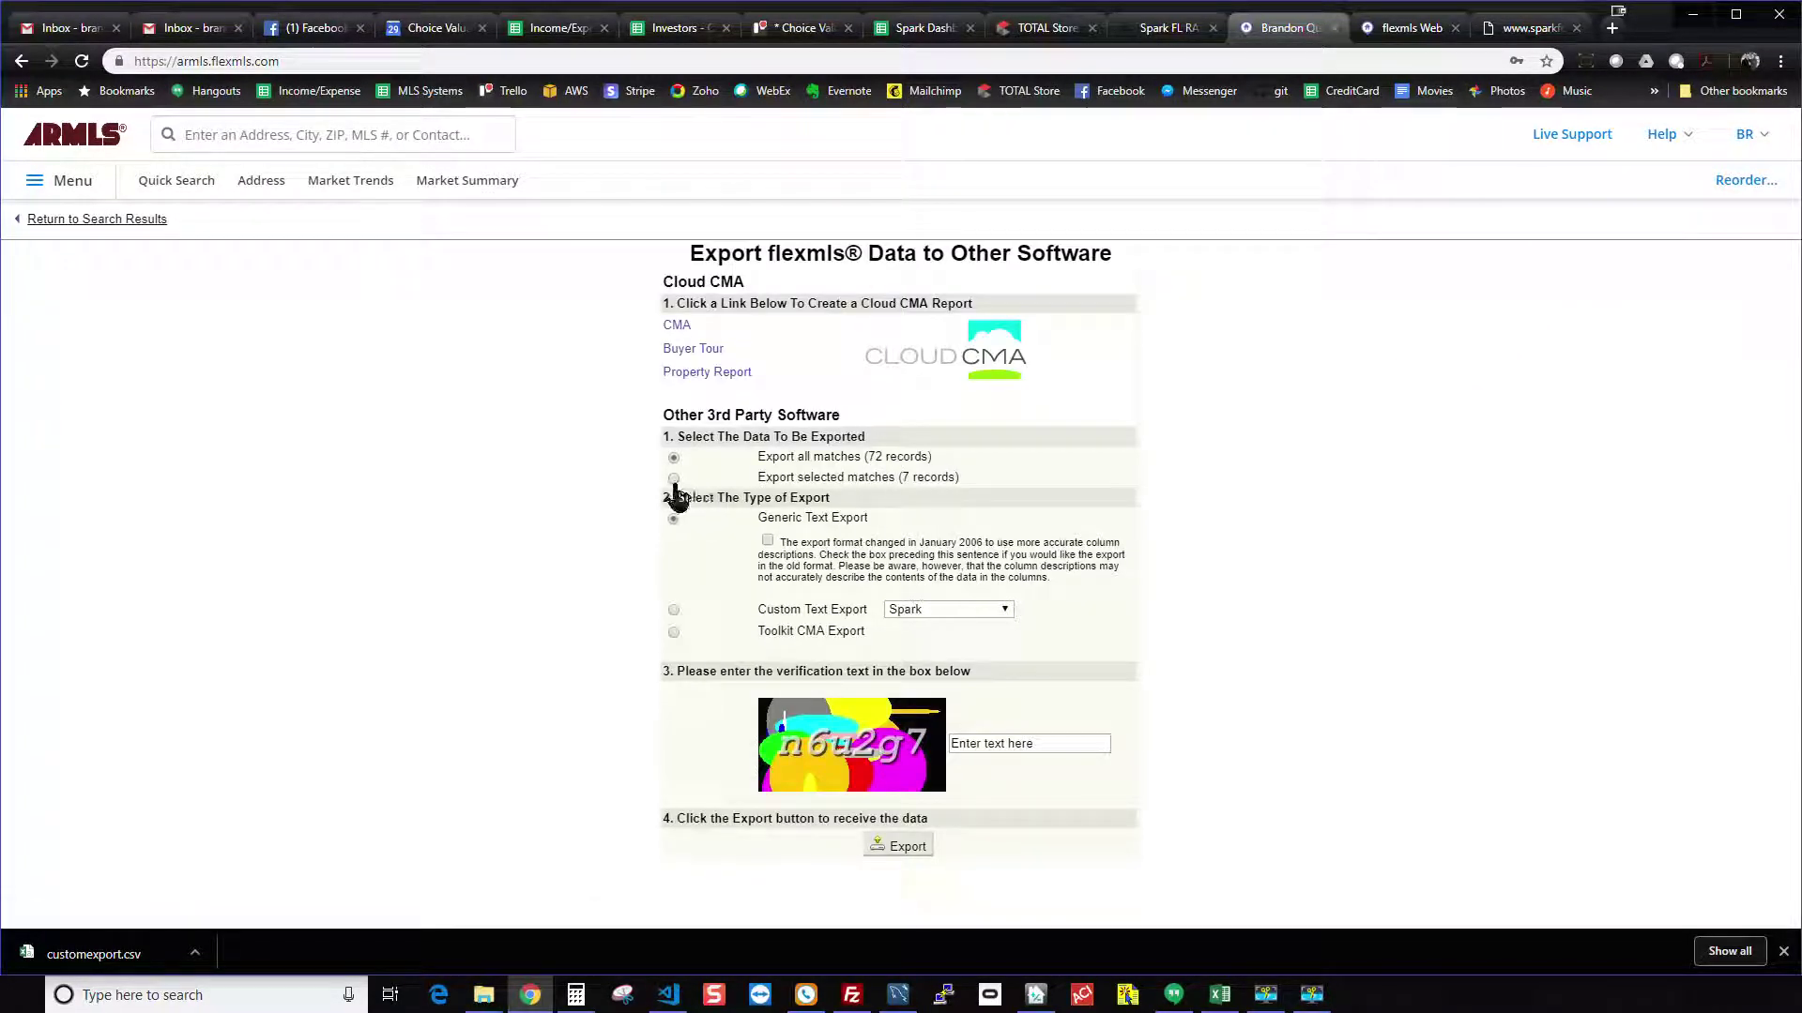
pyautogui.click(674, 478)
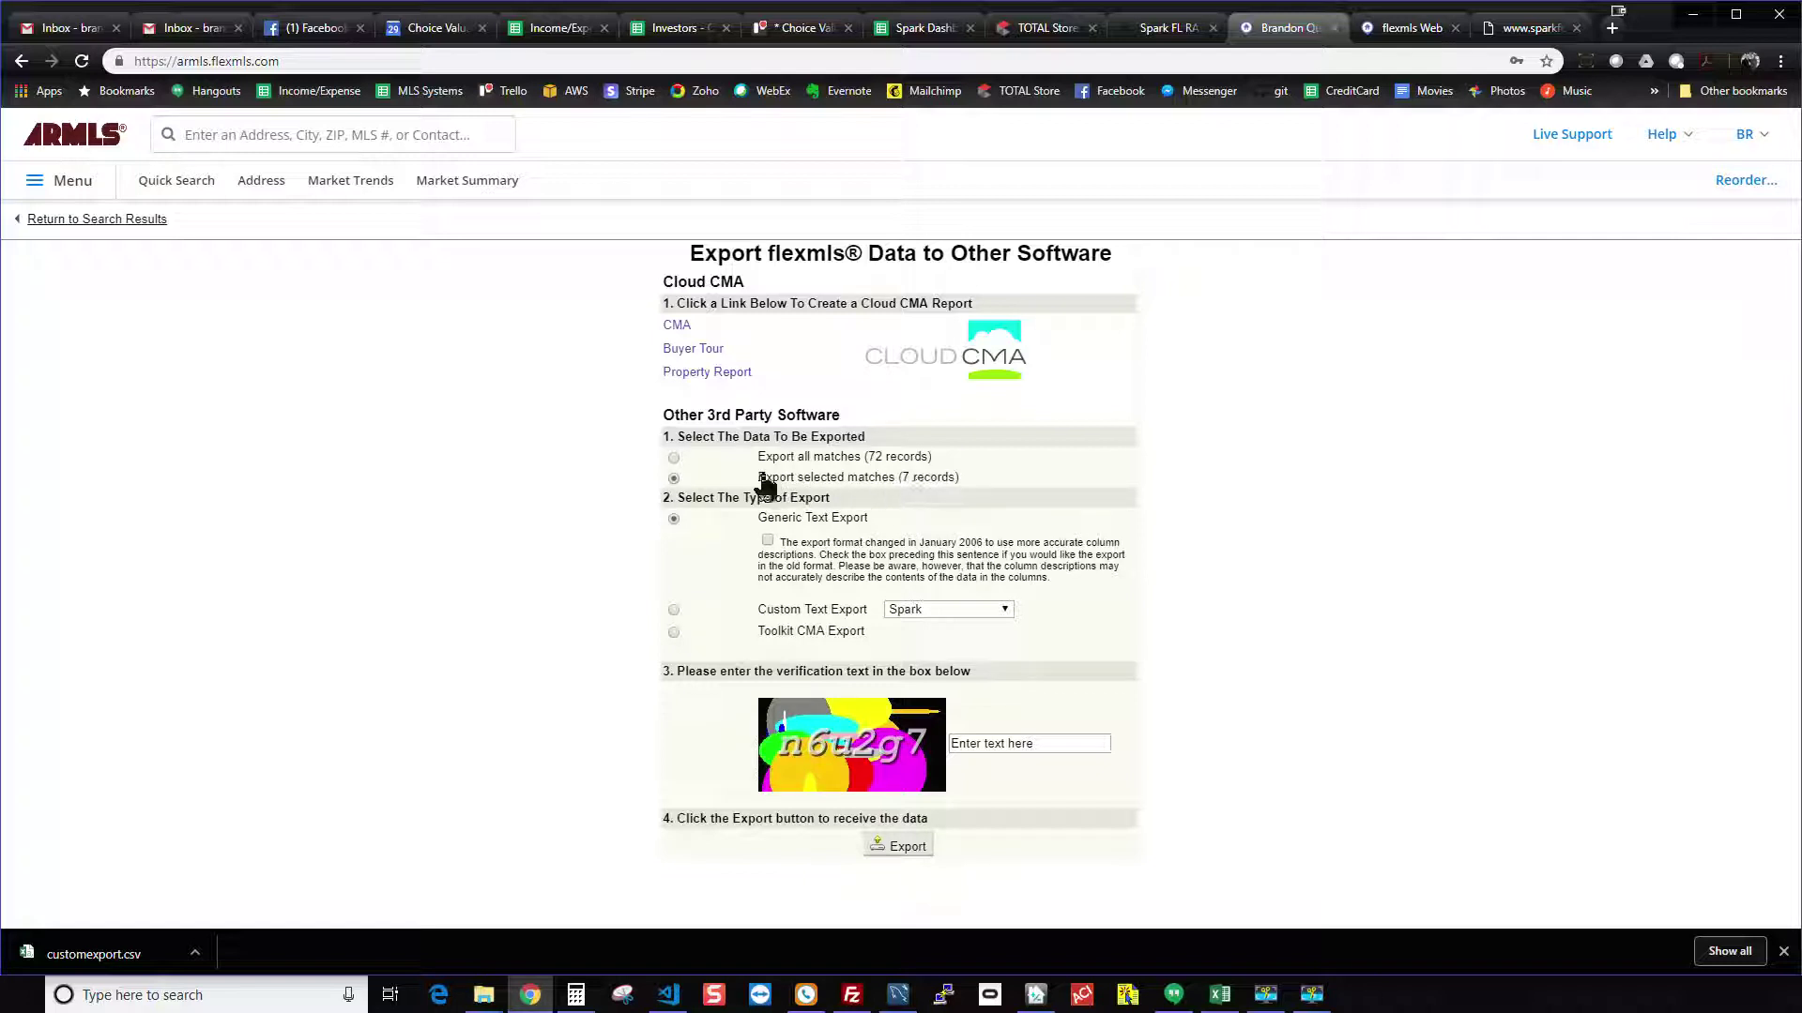
# Use the Spark custom text export with the verification text to download customexport (1).csv
pyautogui.click(673, 610)
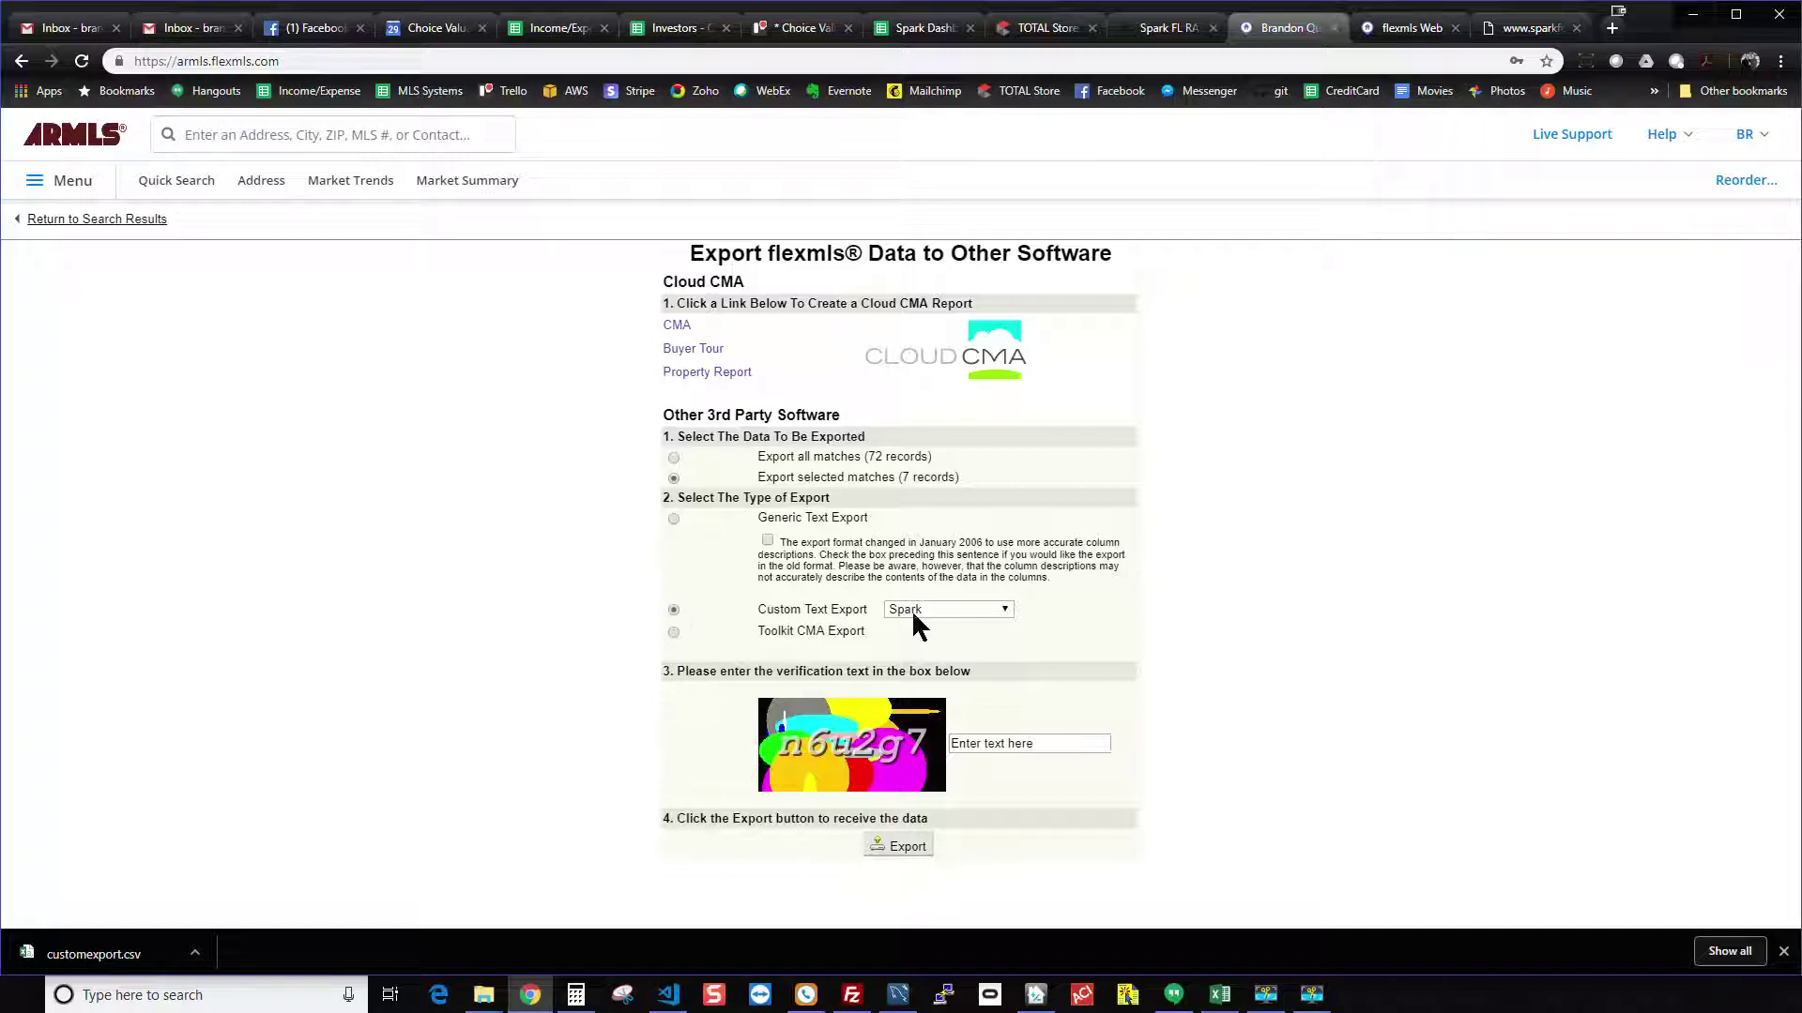
pyautogui.click(1035, 744)
pyautogui.write('n6u2g7')
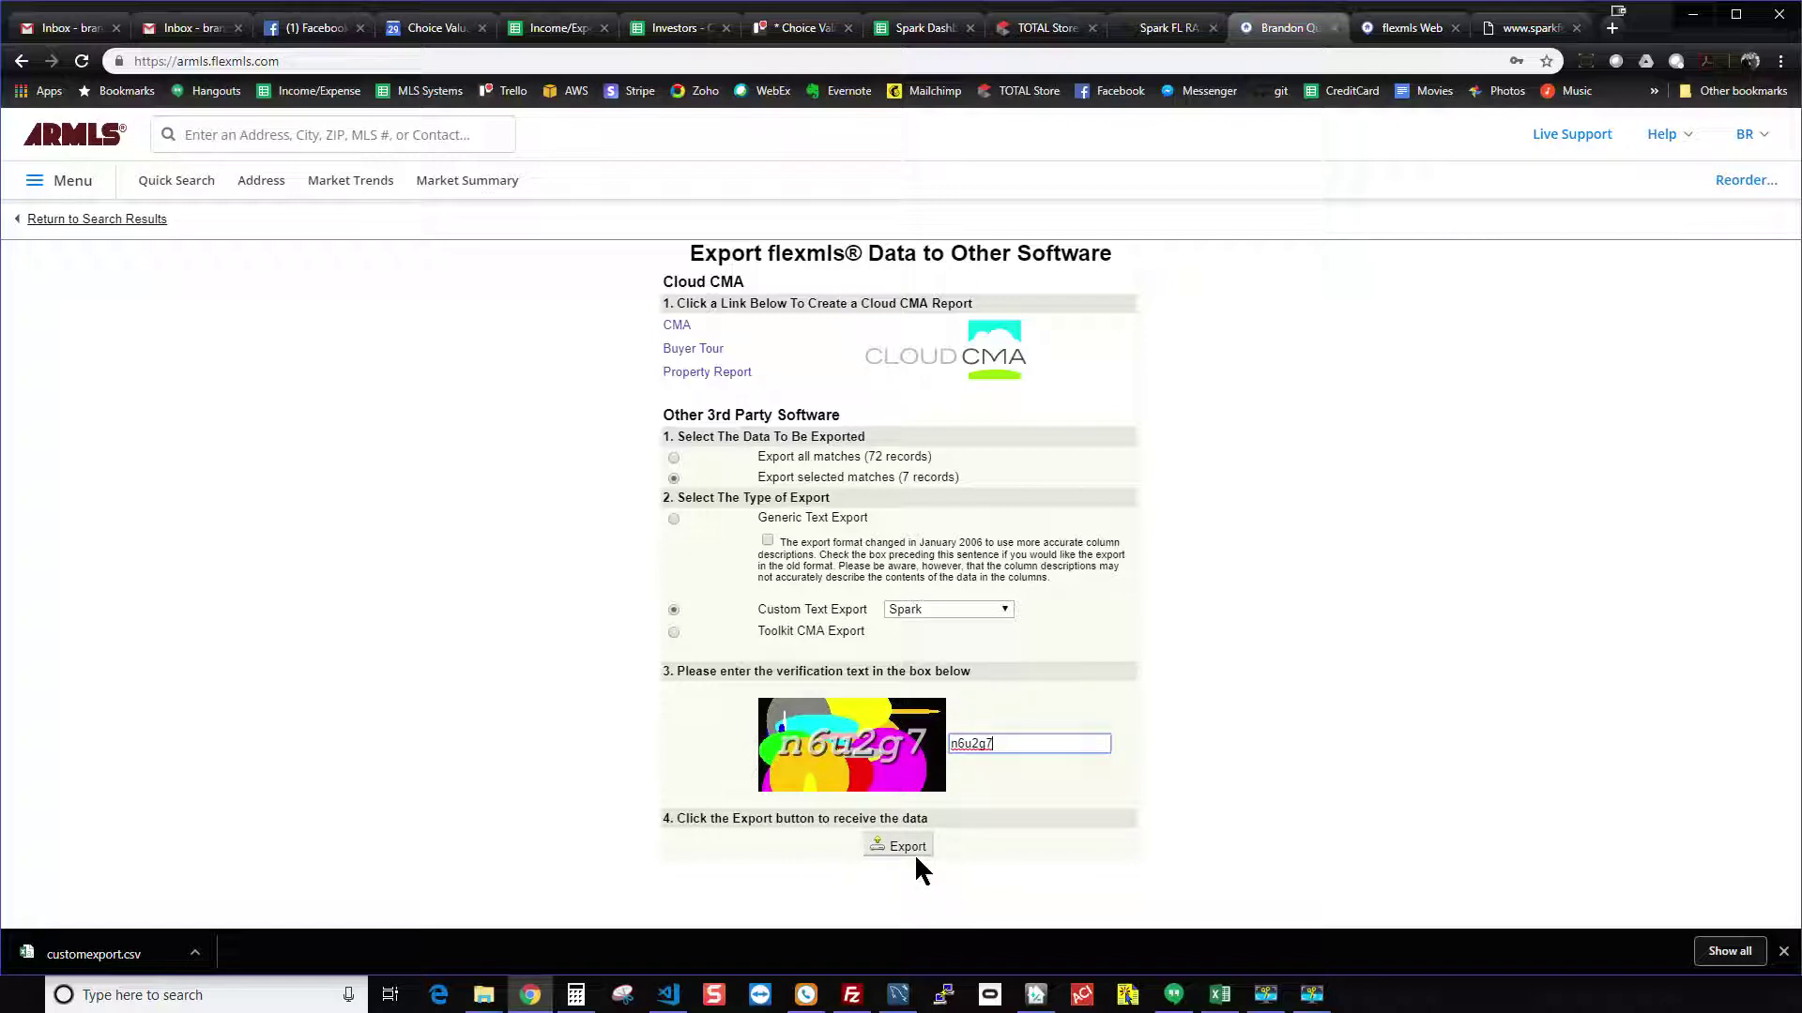
pyautogui.click(910, 847)
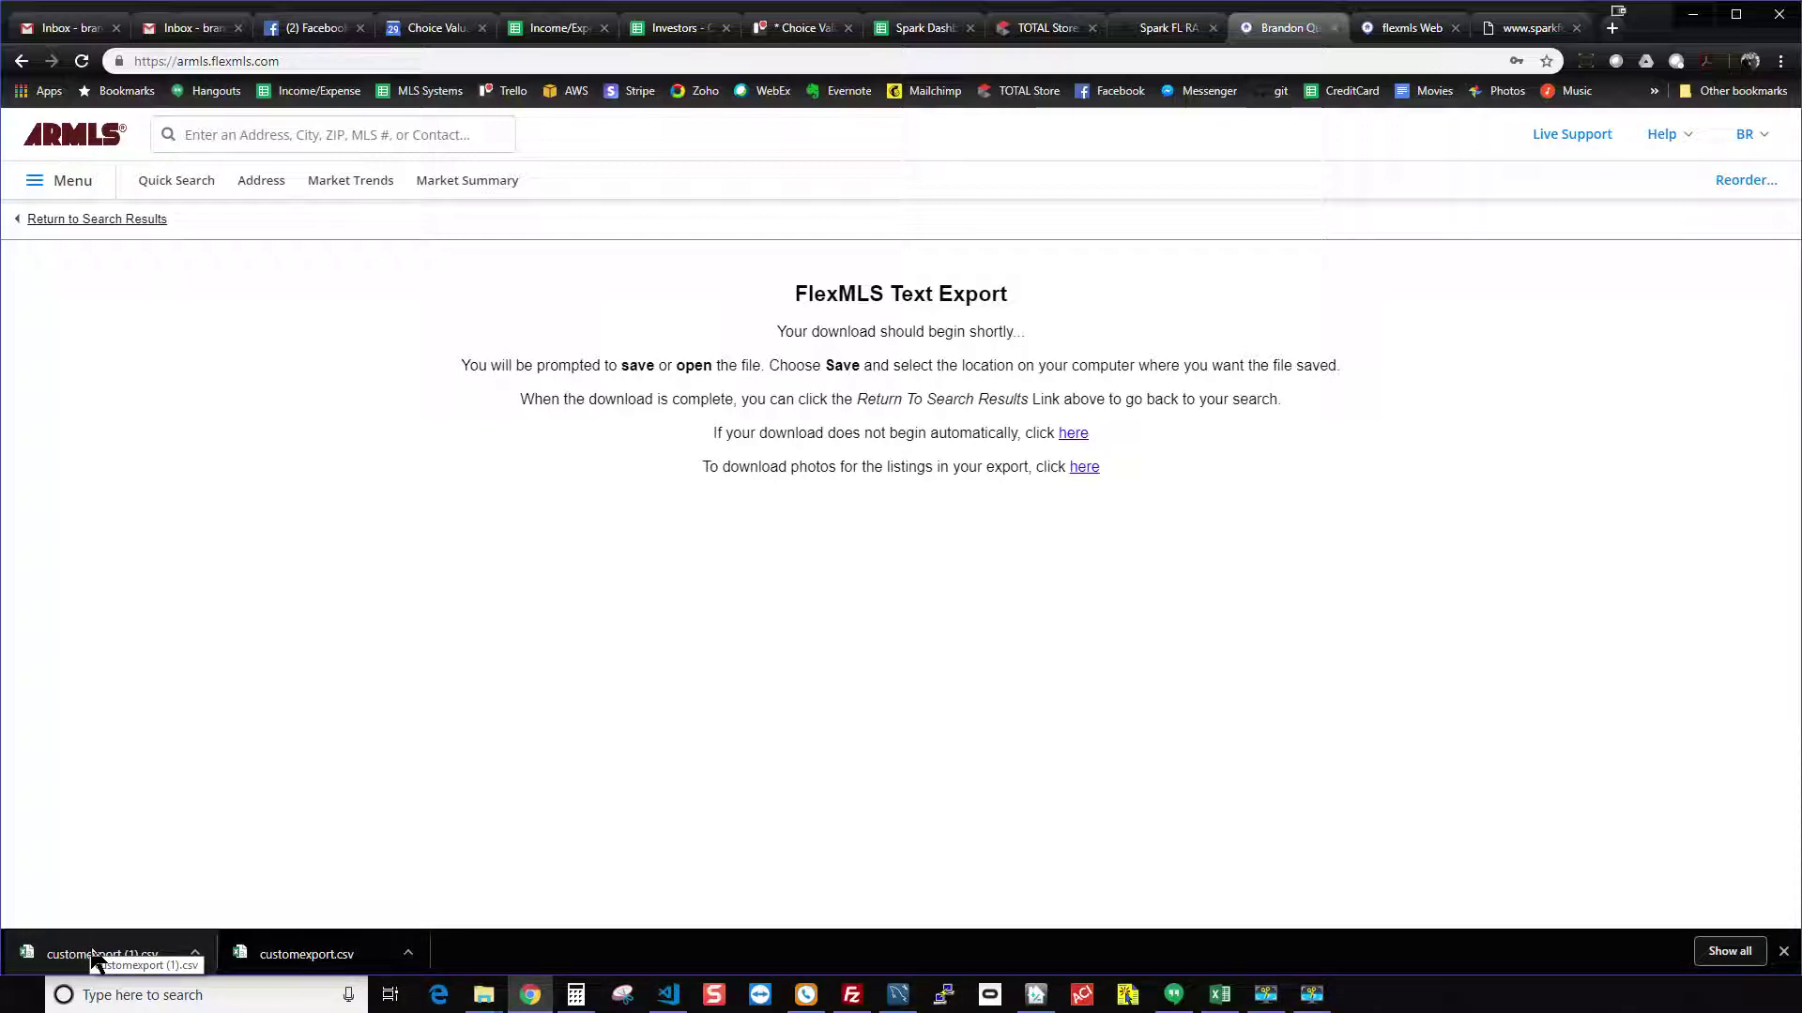
pyautogui.click(1529, 29)
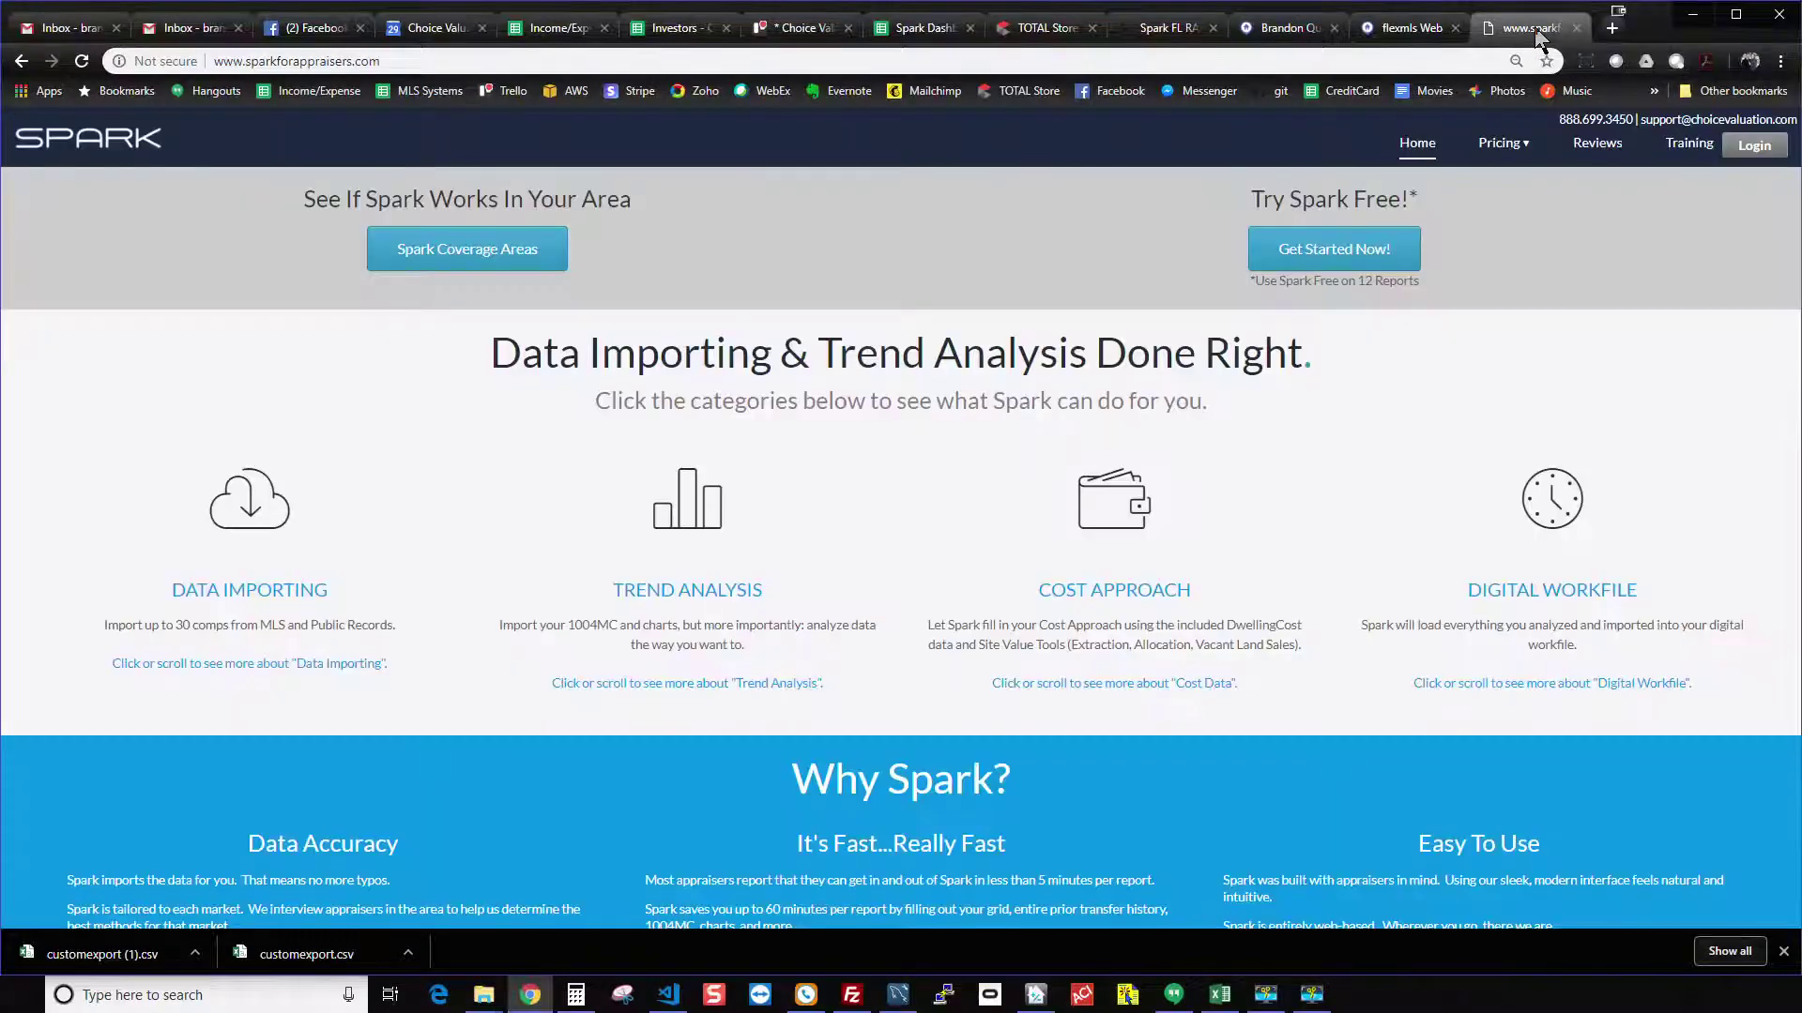
# Start a new Spark report effective 11/29/2018, then cancel the comparables file upload
pyautogui.click(1361, 252)
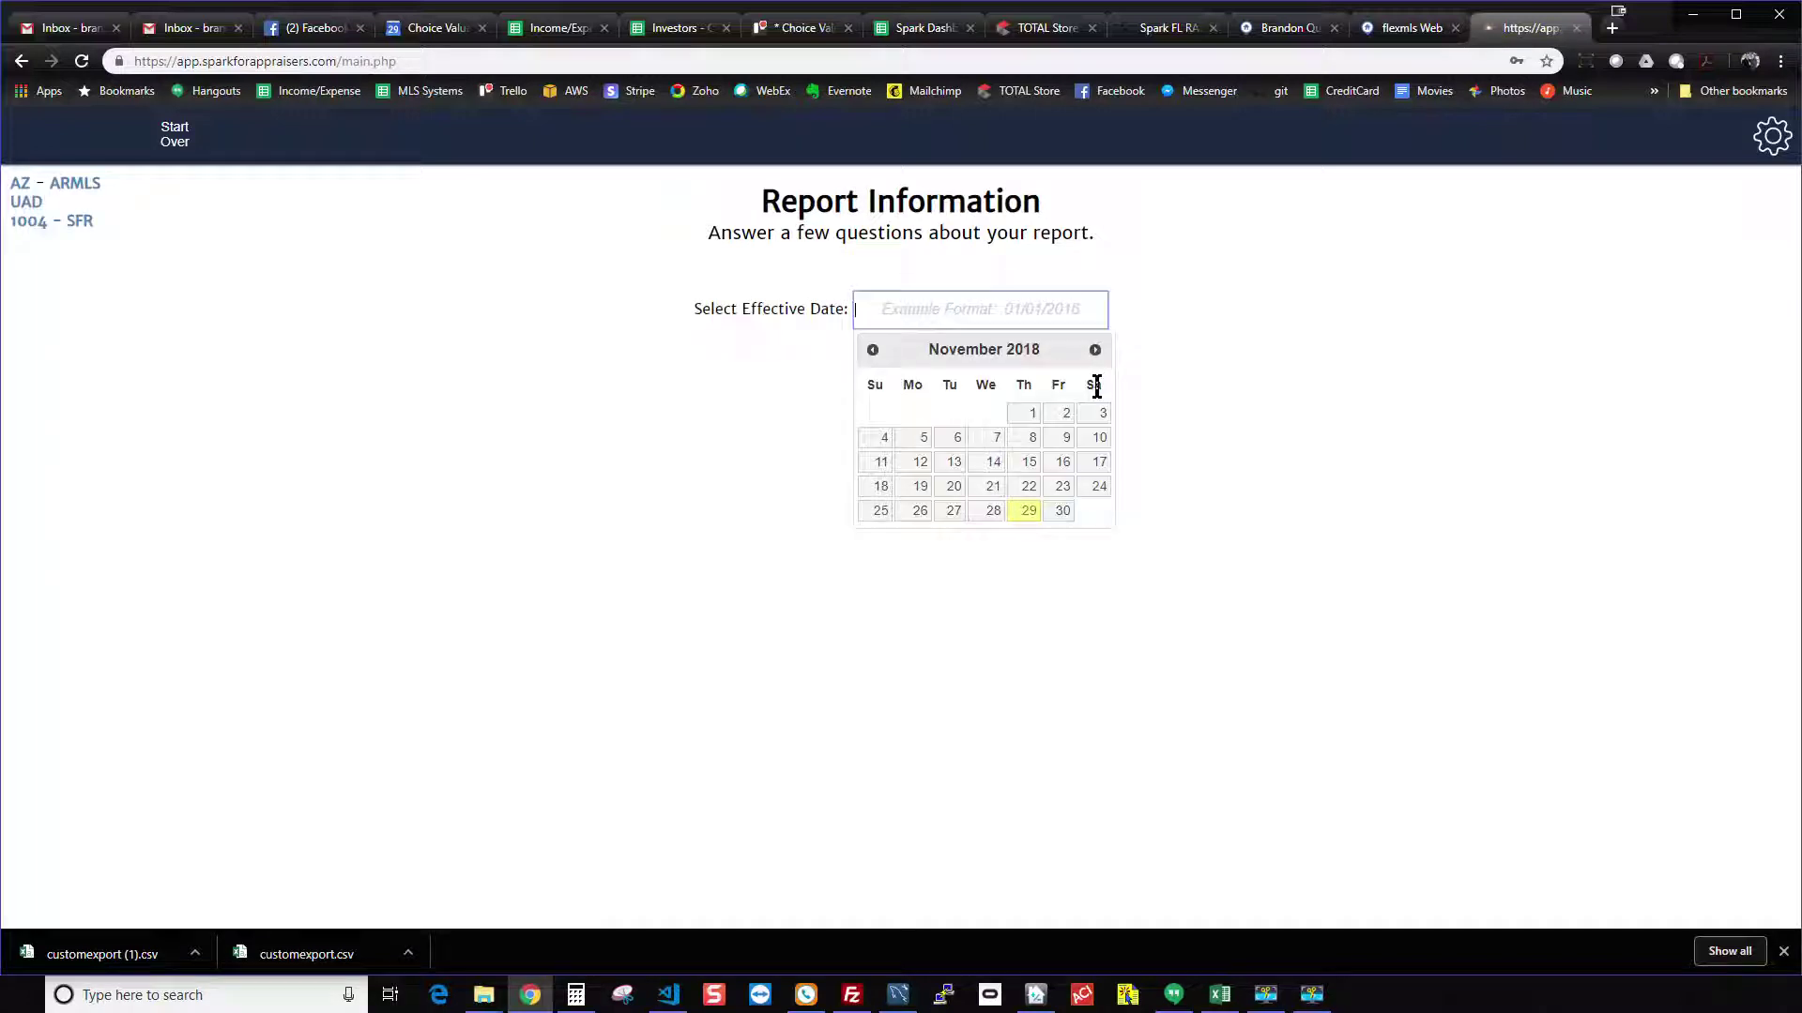
pyautogui.click(1028, 511)
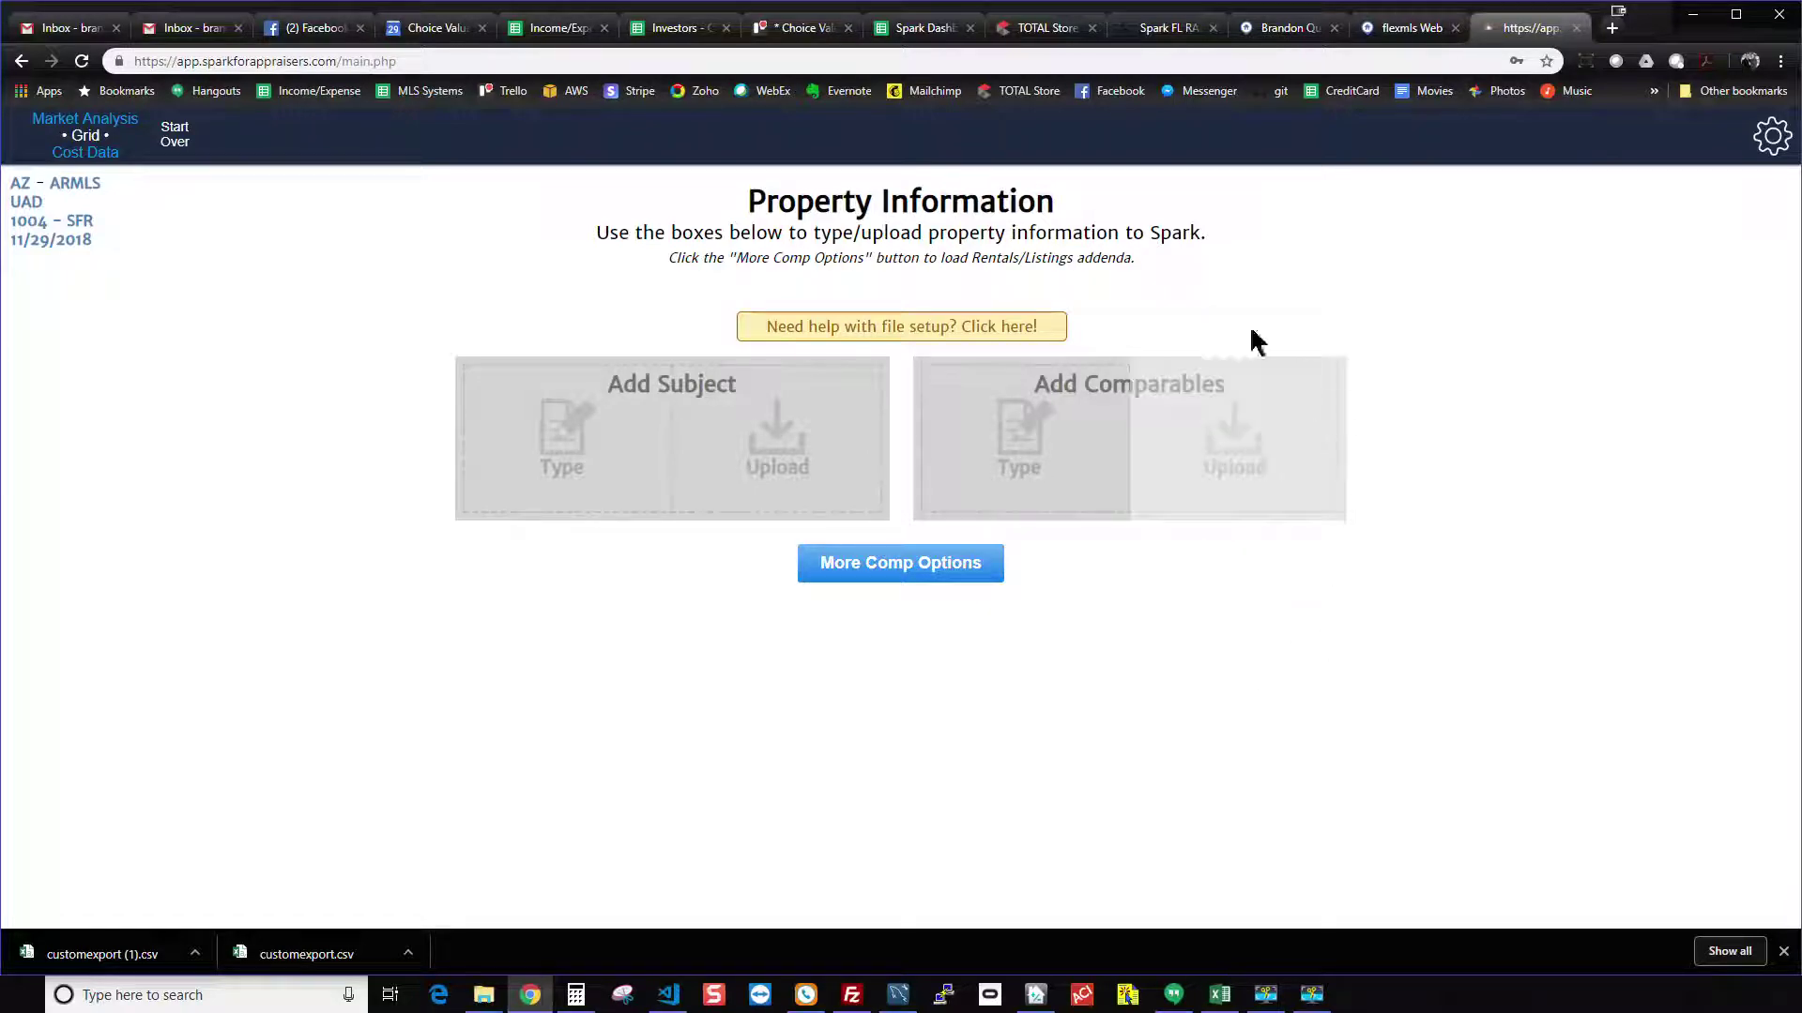
pyautogui.click(1251, 456)
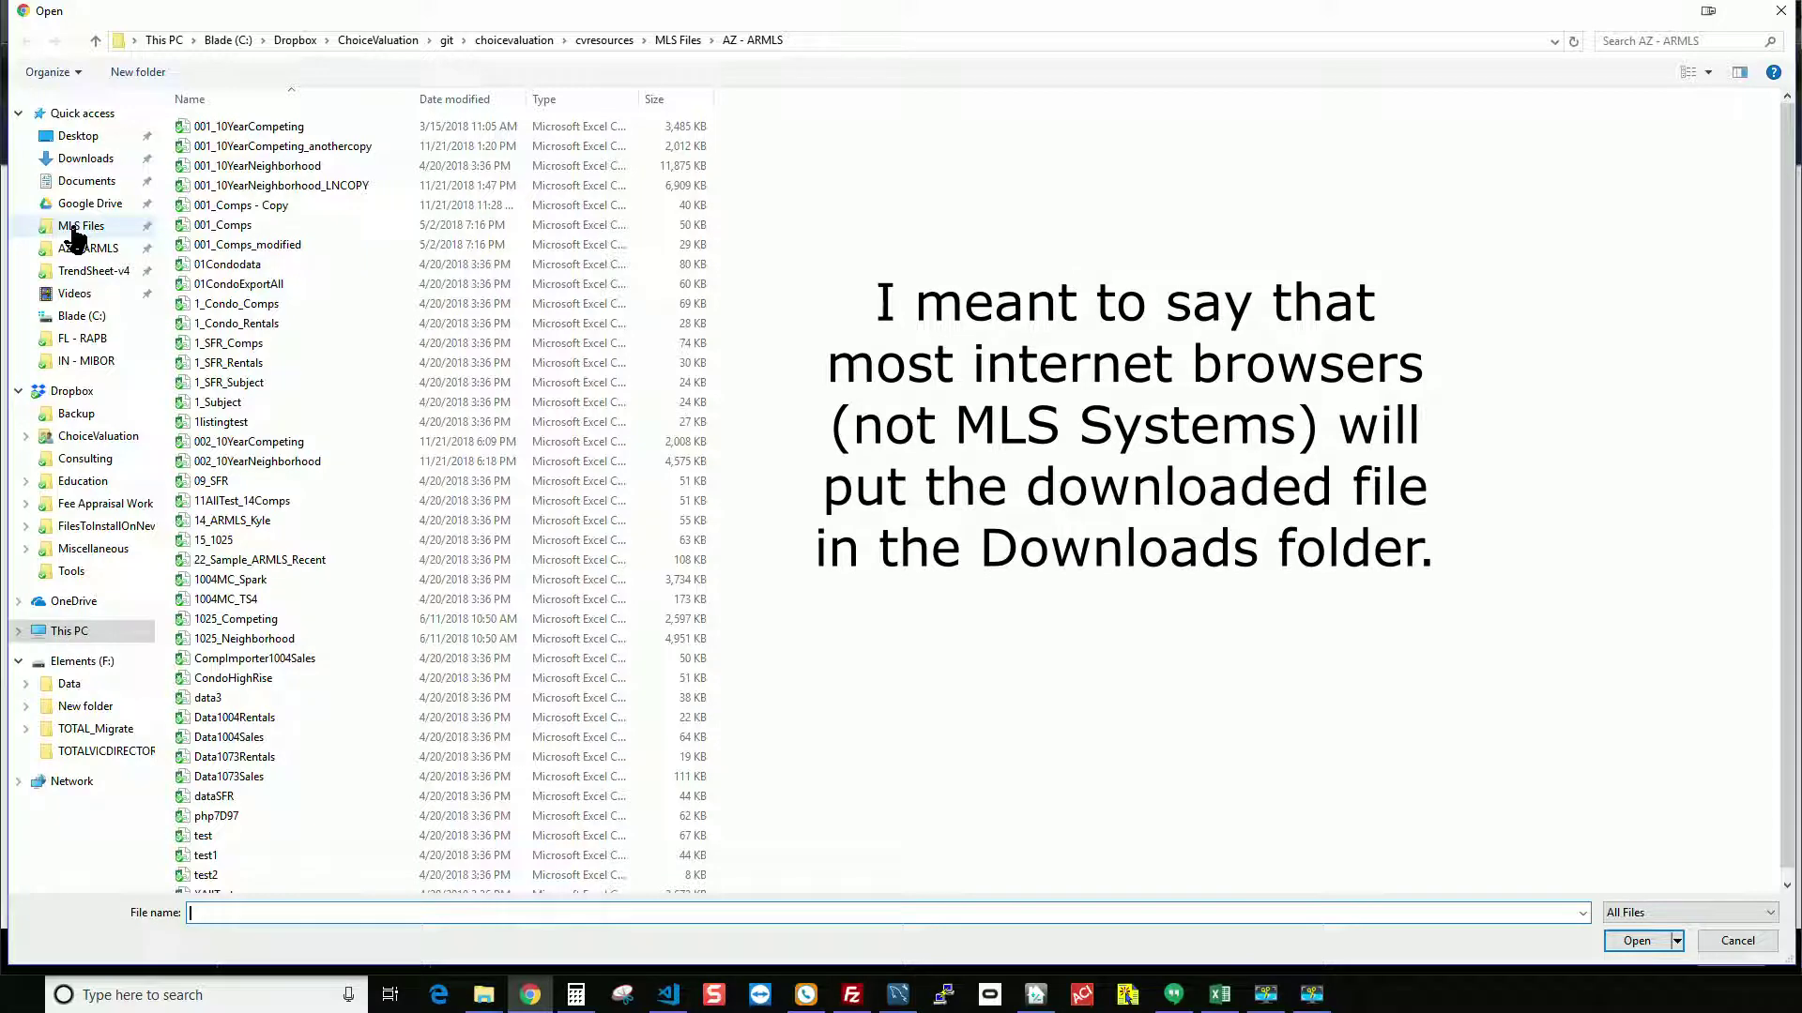
pyautogui.click(84, 161)
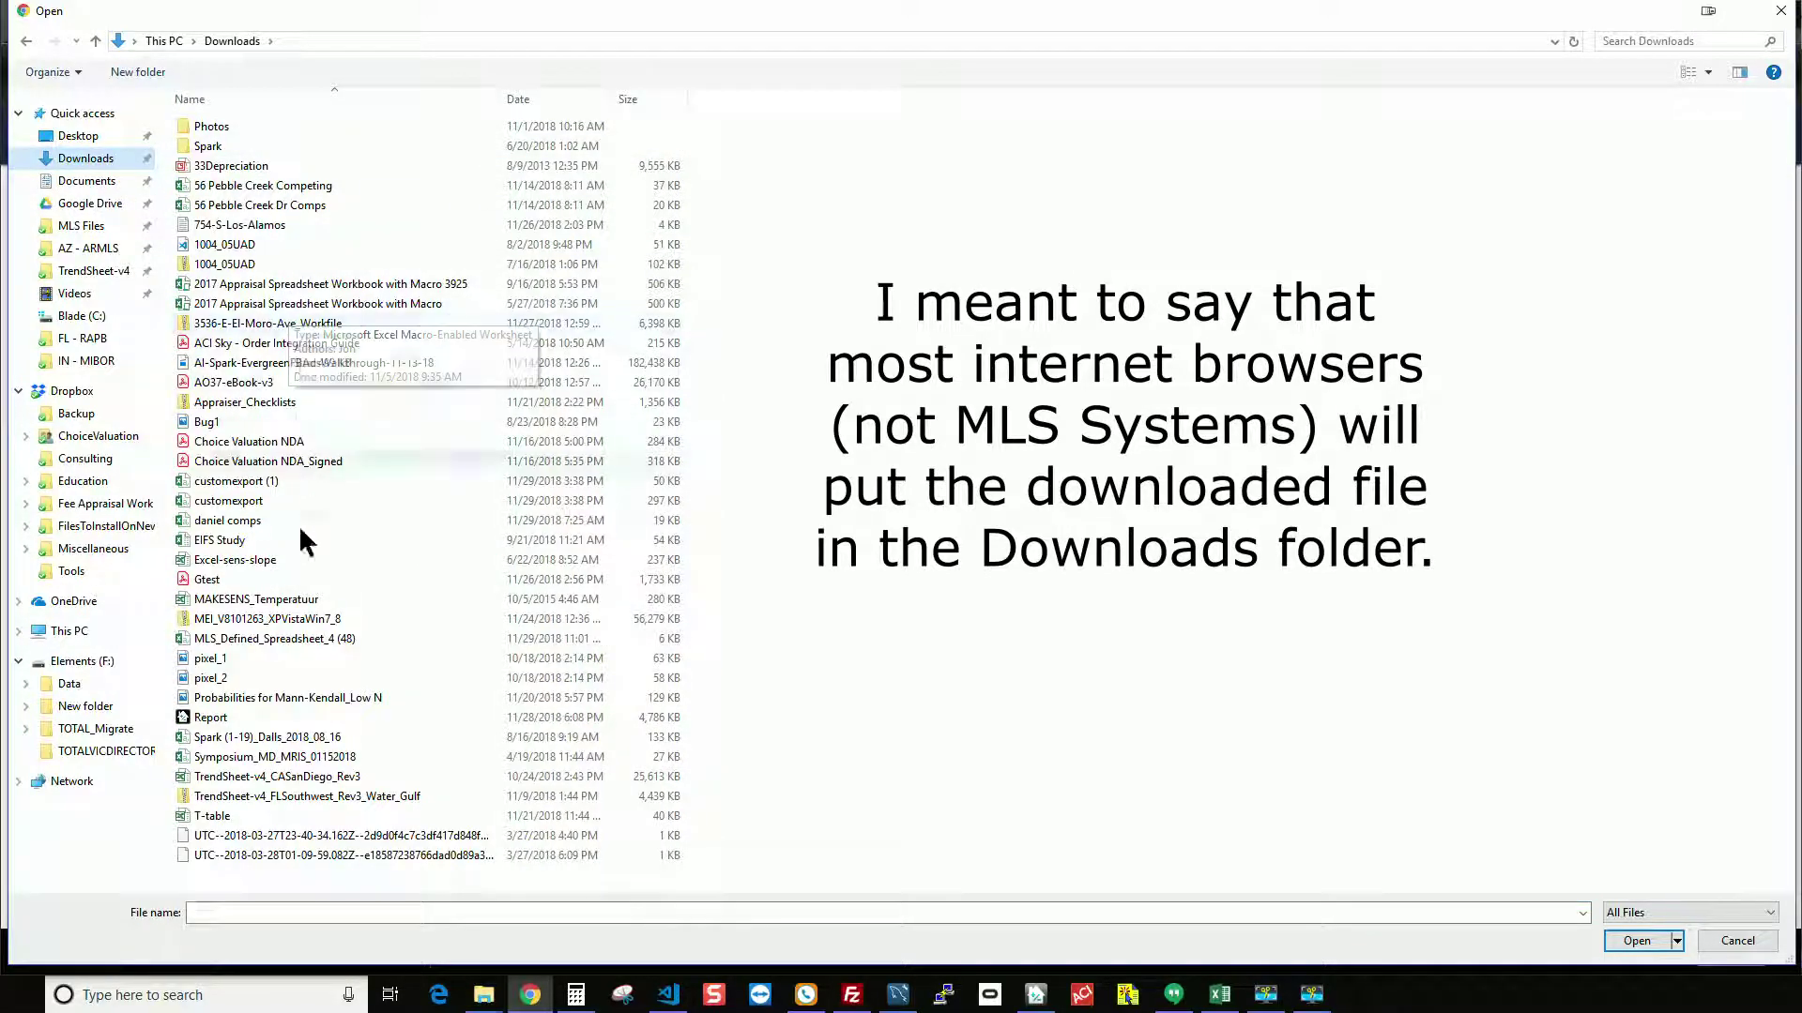
pyautogui.click(251, 502)
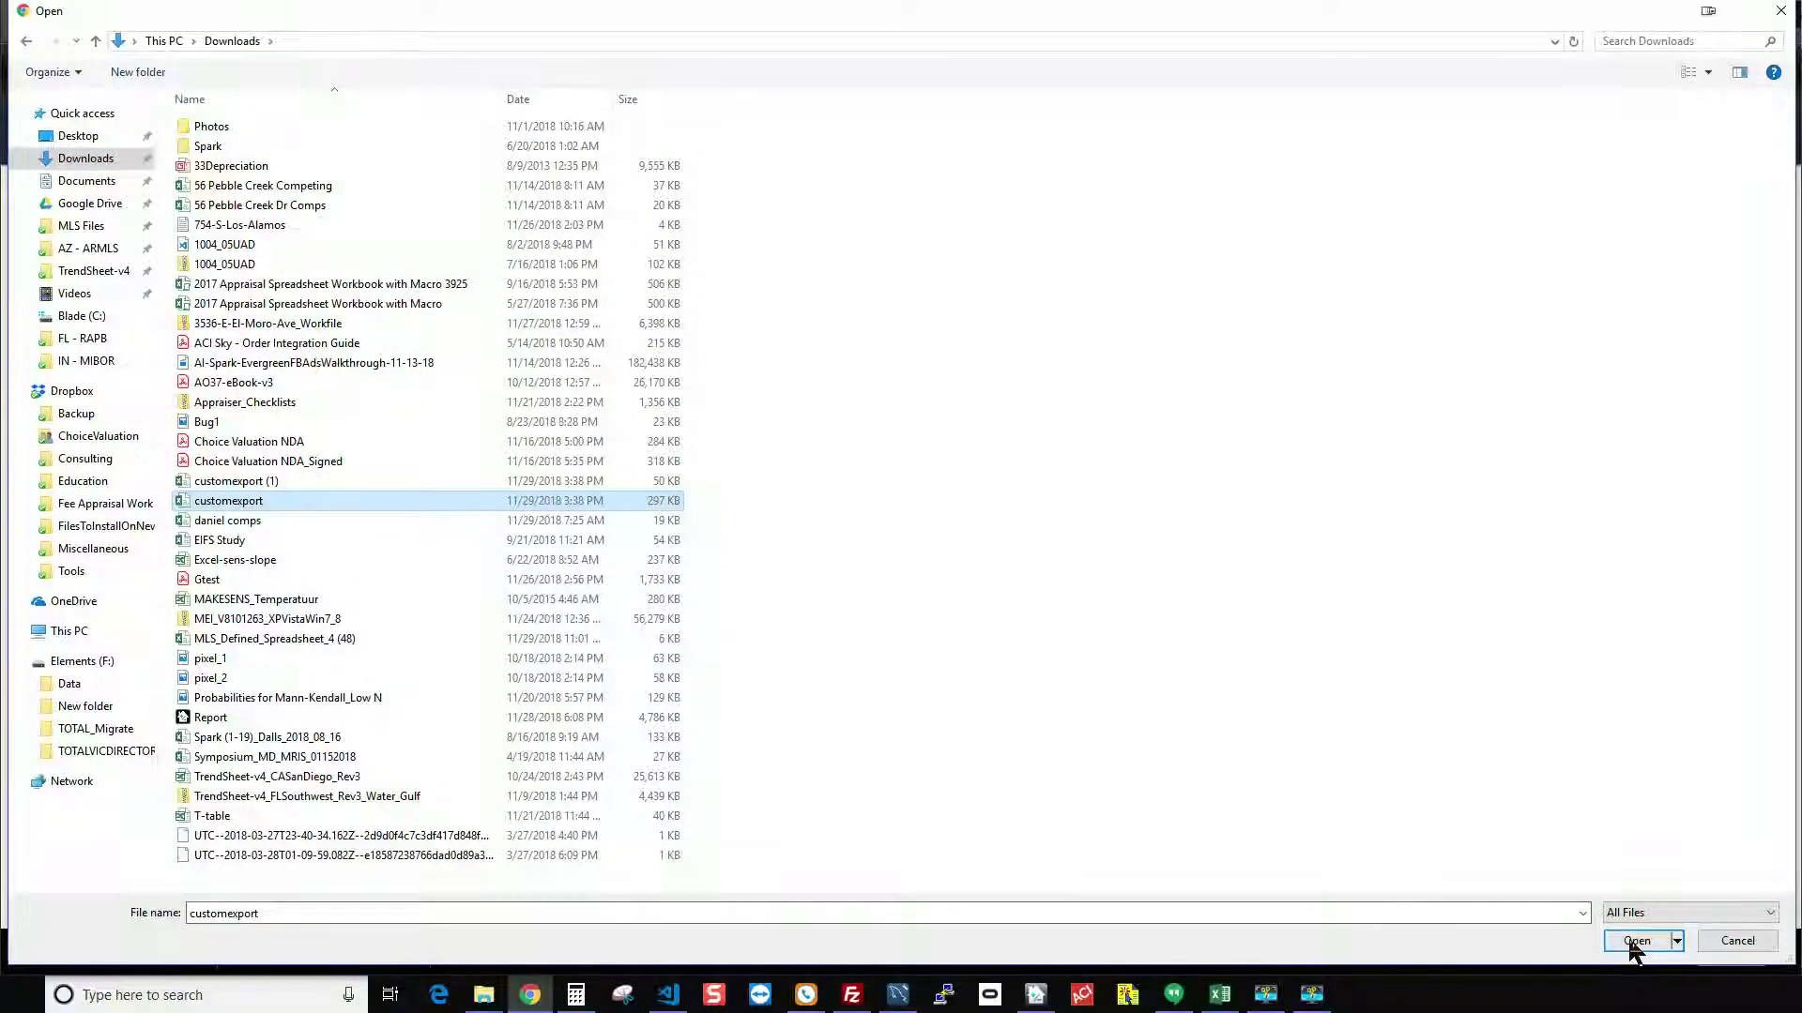
pyautogui.click(1737, 941)
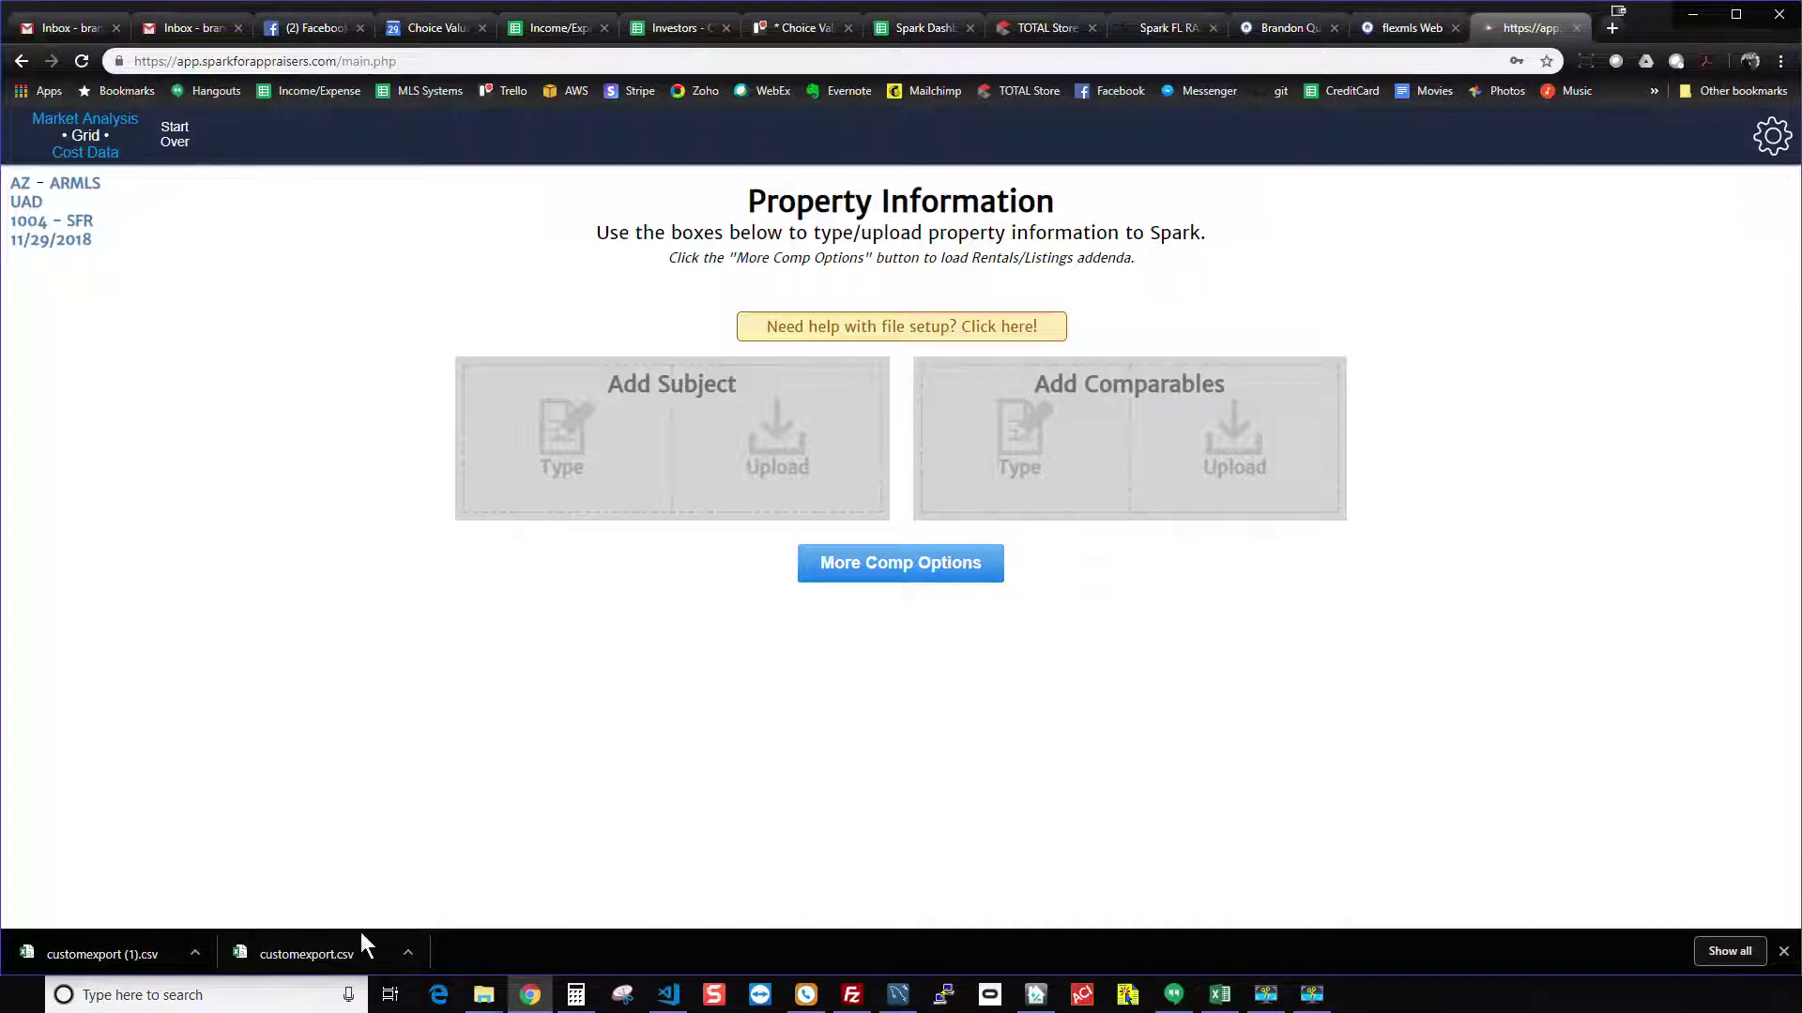
# Upload customexport (1).csv as the comparables and continue to the Sales Grid
pyautogui.moveTo(289, 955); pyautogui.dragTo(1248, 454)
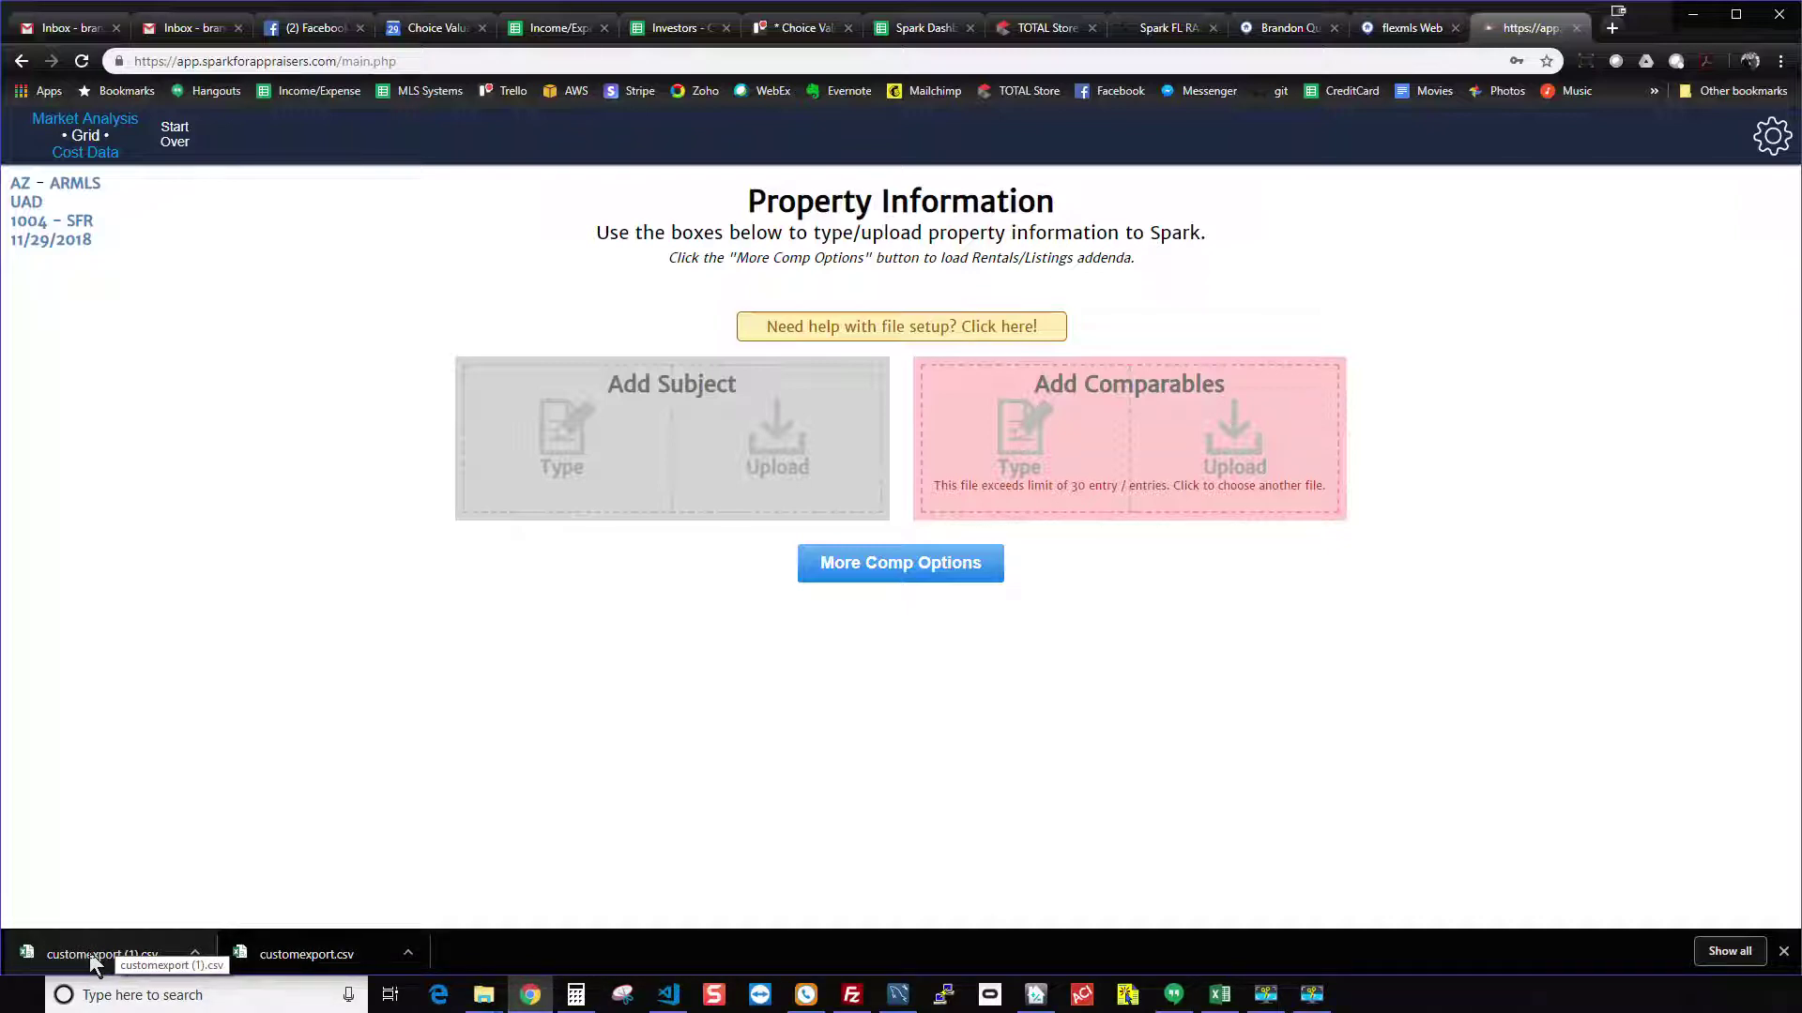
pyautogui.moveTo(88, 952); pyautogui.dragTo(1258, 462)
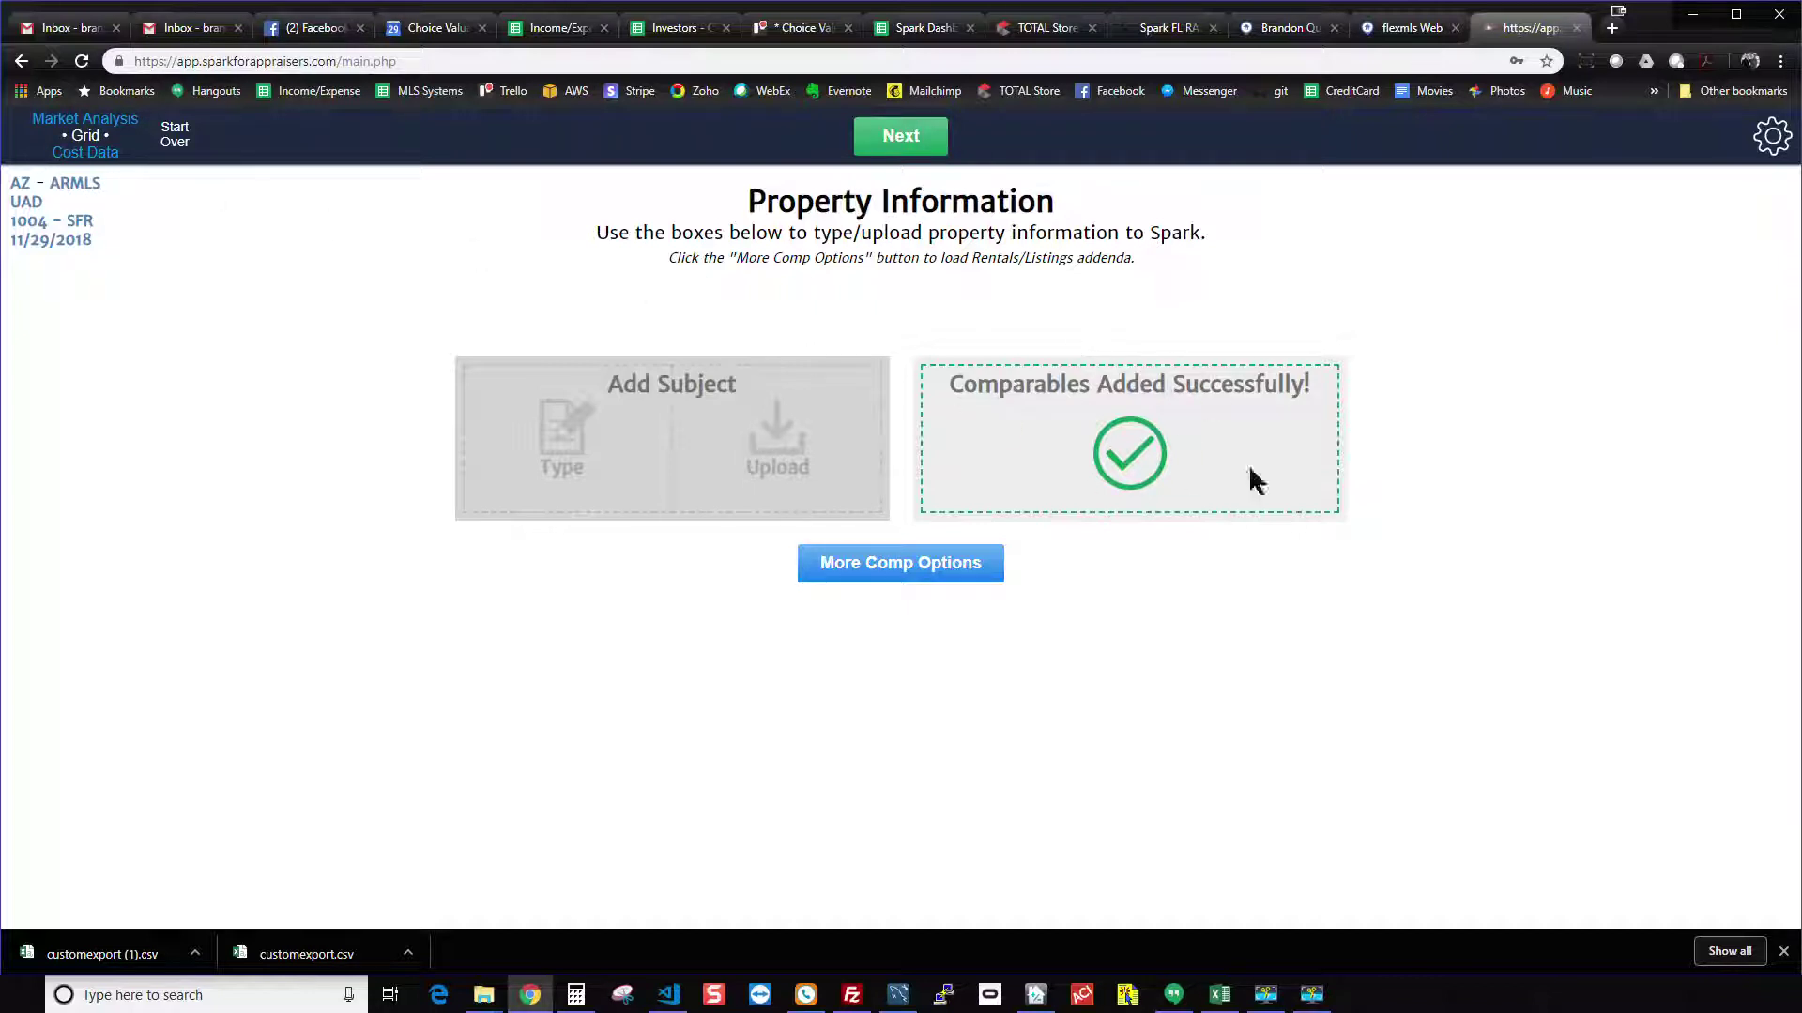
pyautogui.click(920, 147)
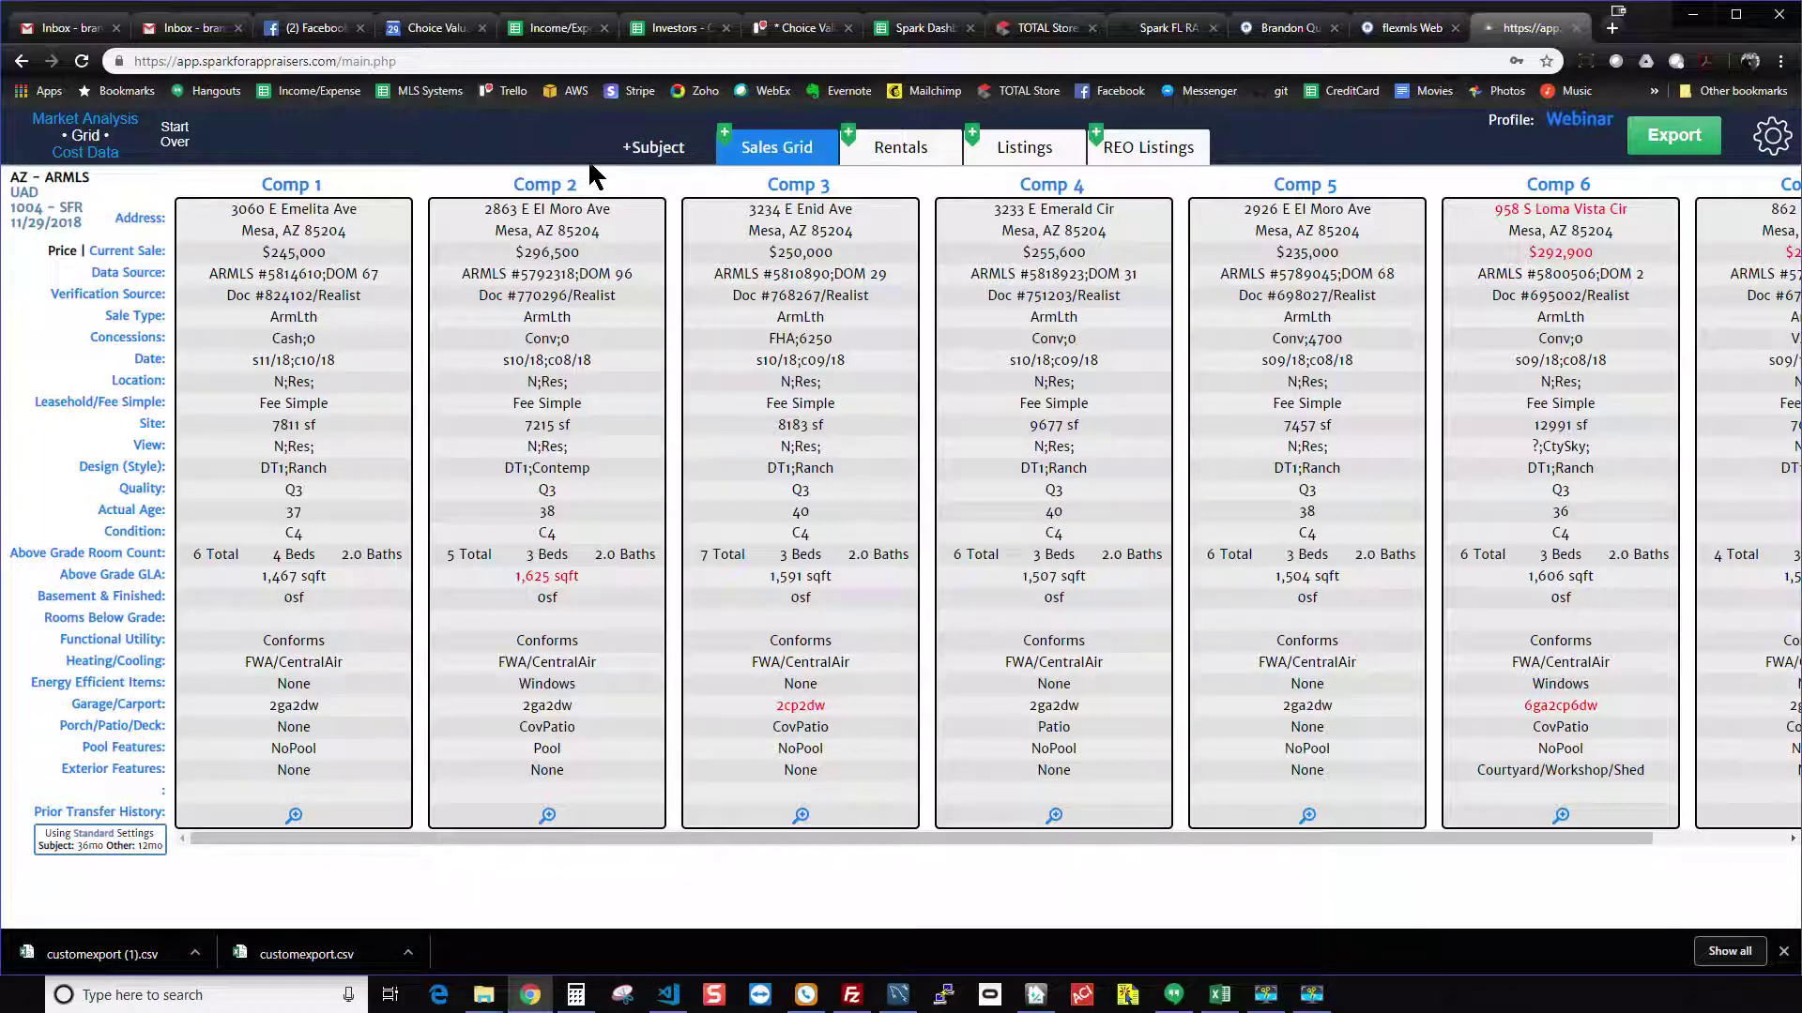
# In Market Analysis, browse Downloads for a Competing Properties file, then cancel the picker
pyautogui.click(103, 124)
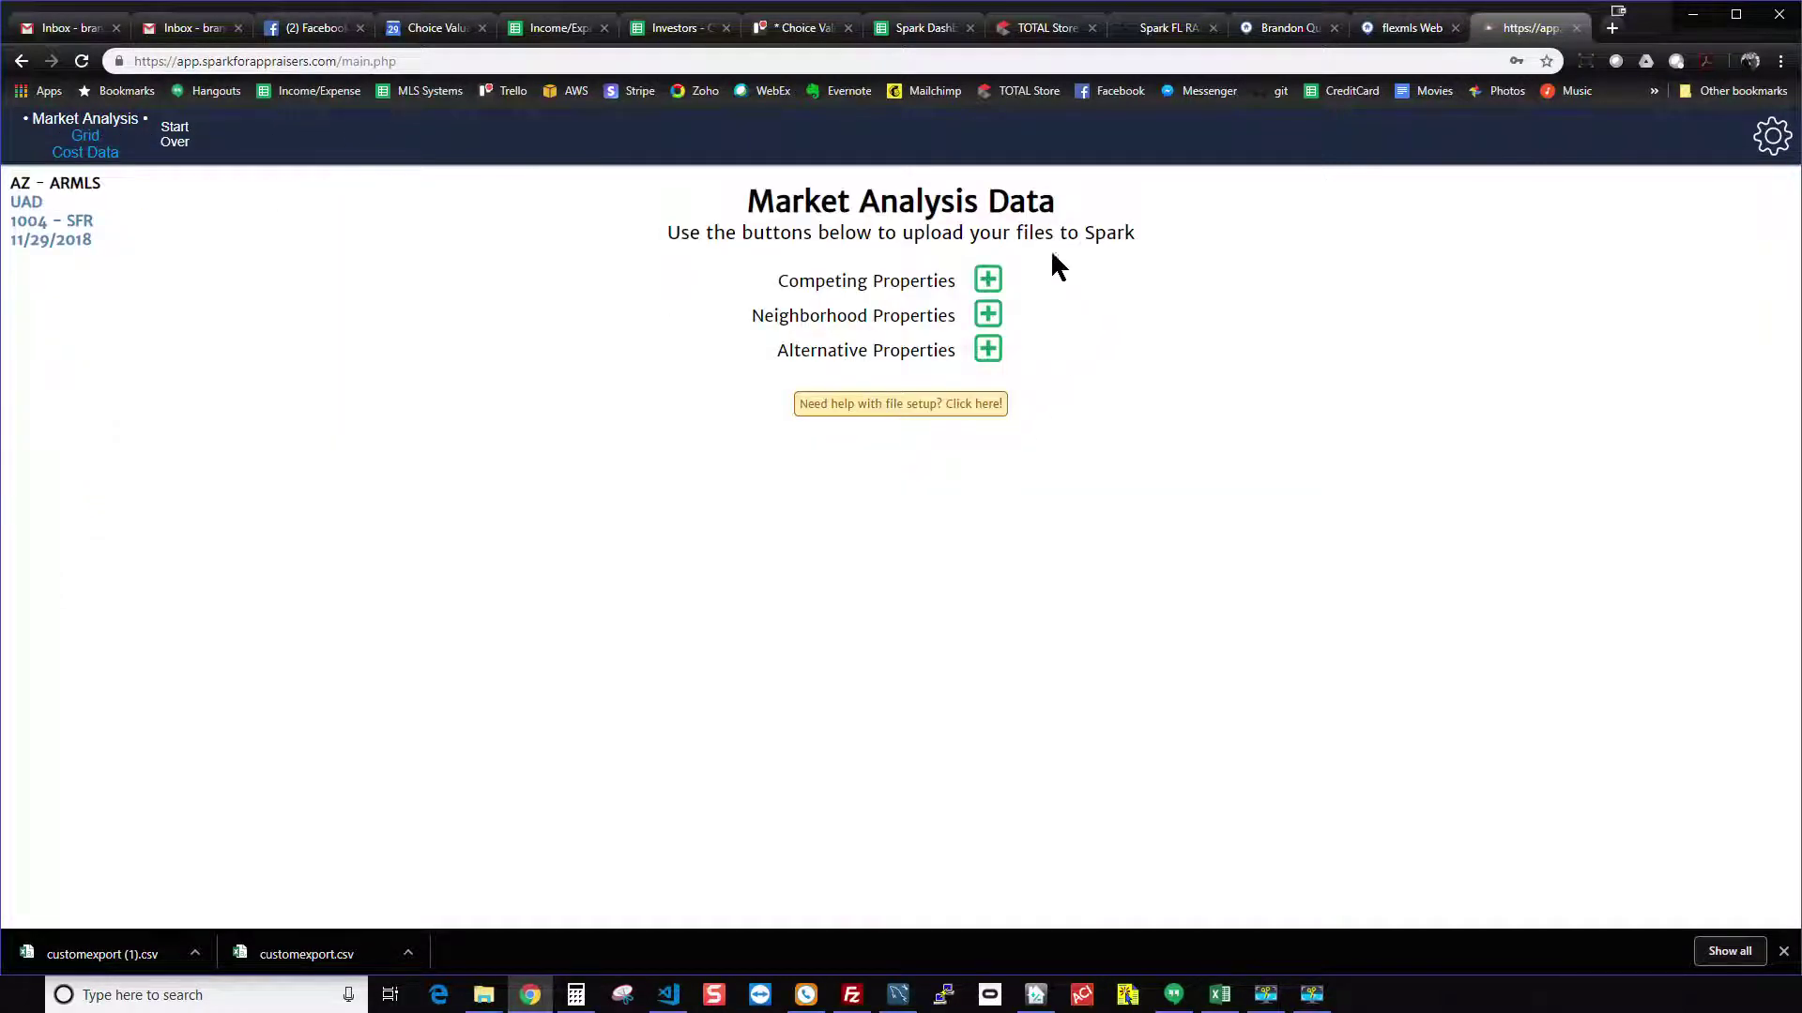
pyautogui.moveTo(794, 279); pyautogui.dragTo(945, 284)
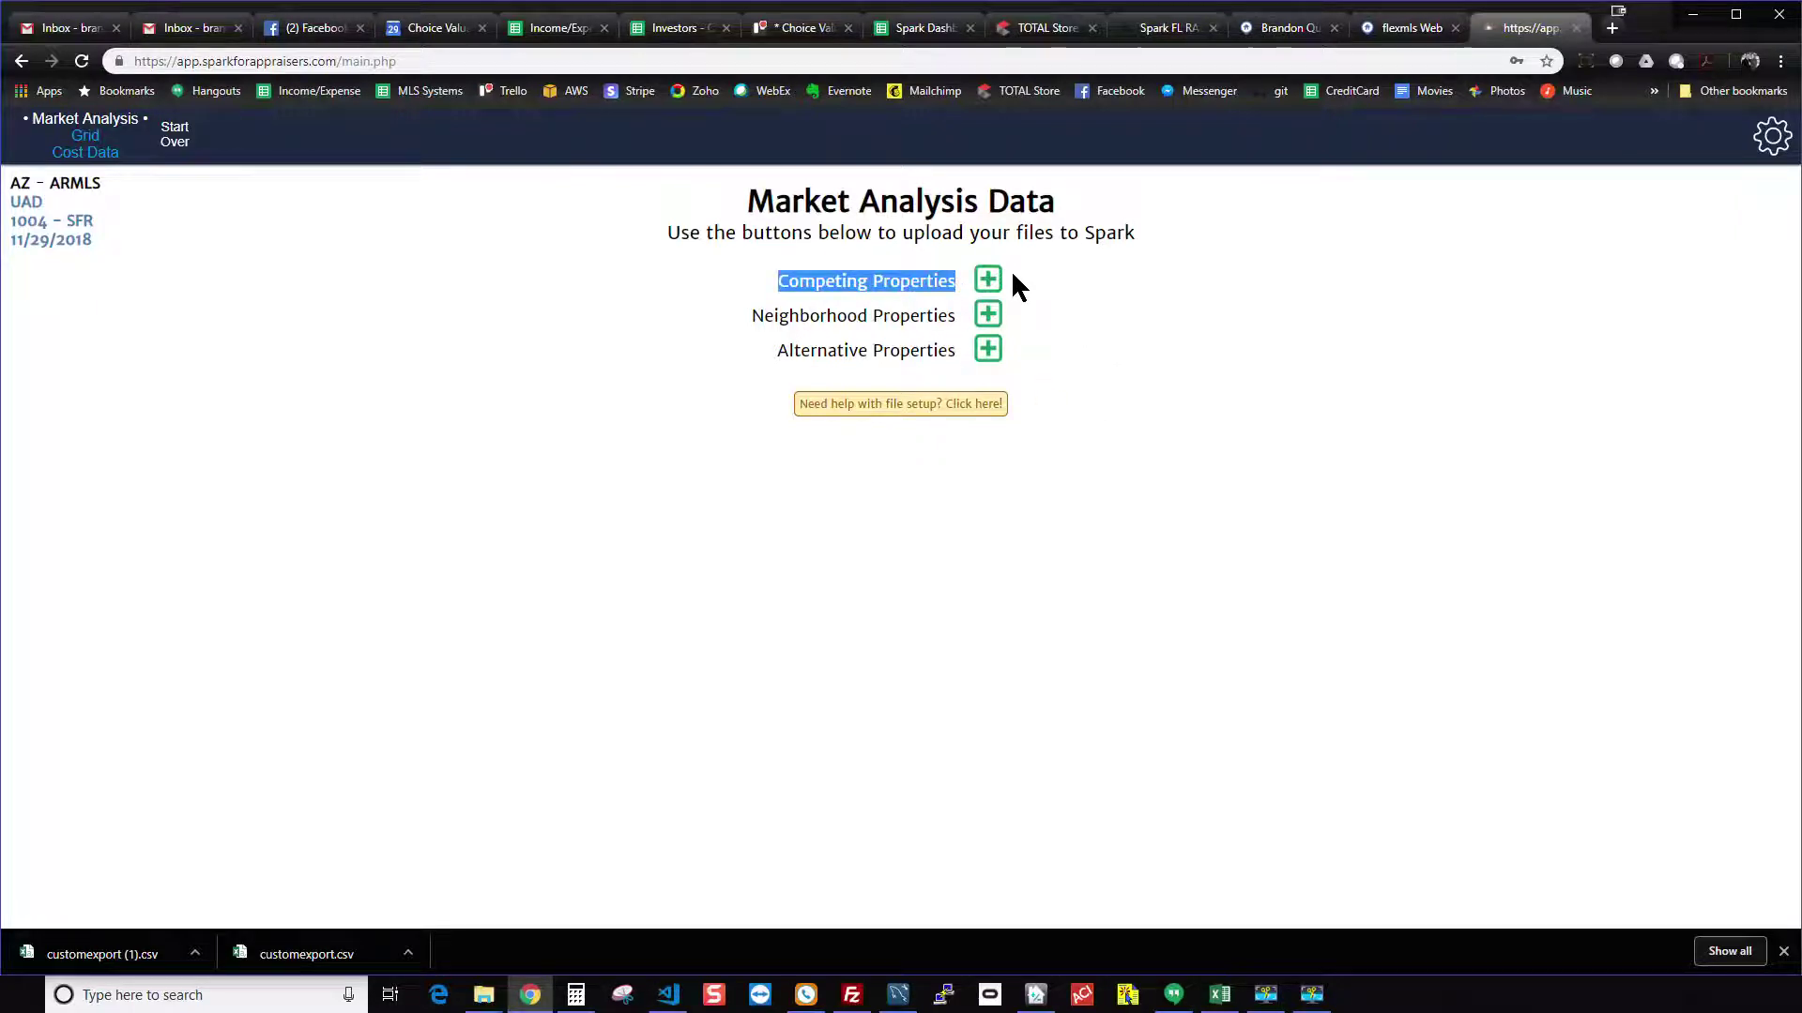
pyautogui.click(991, 276)
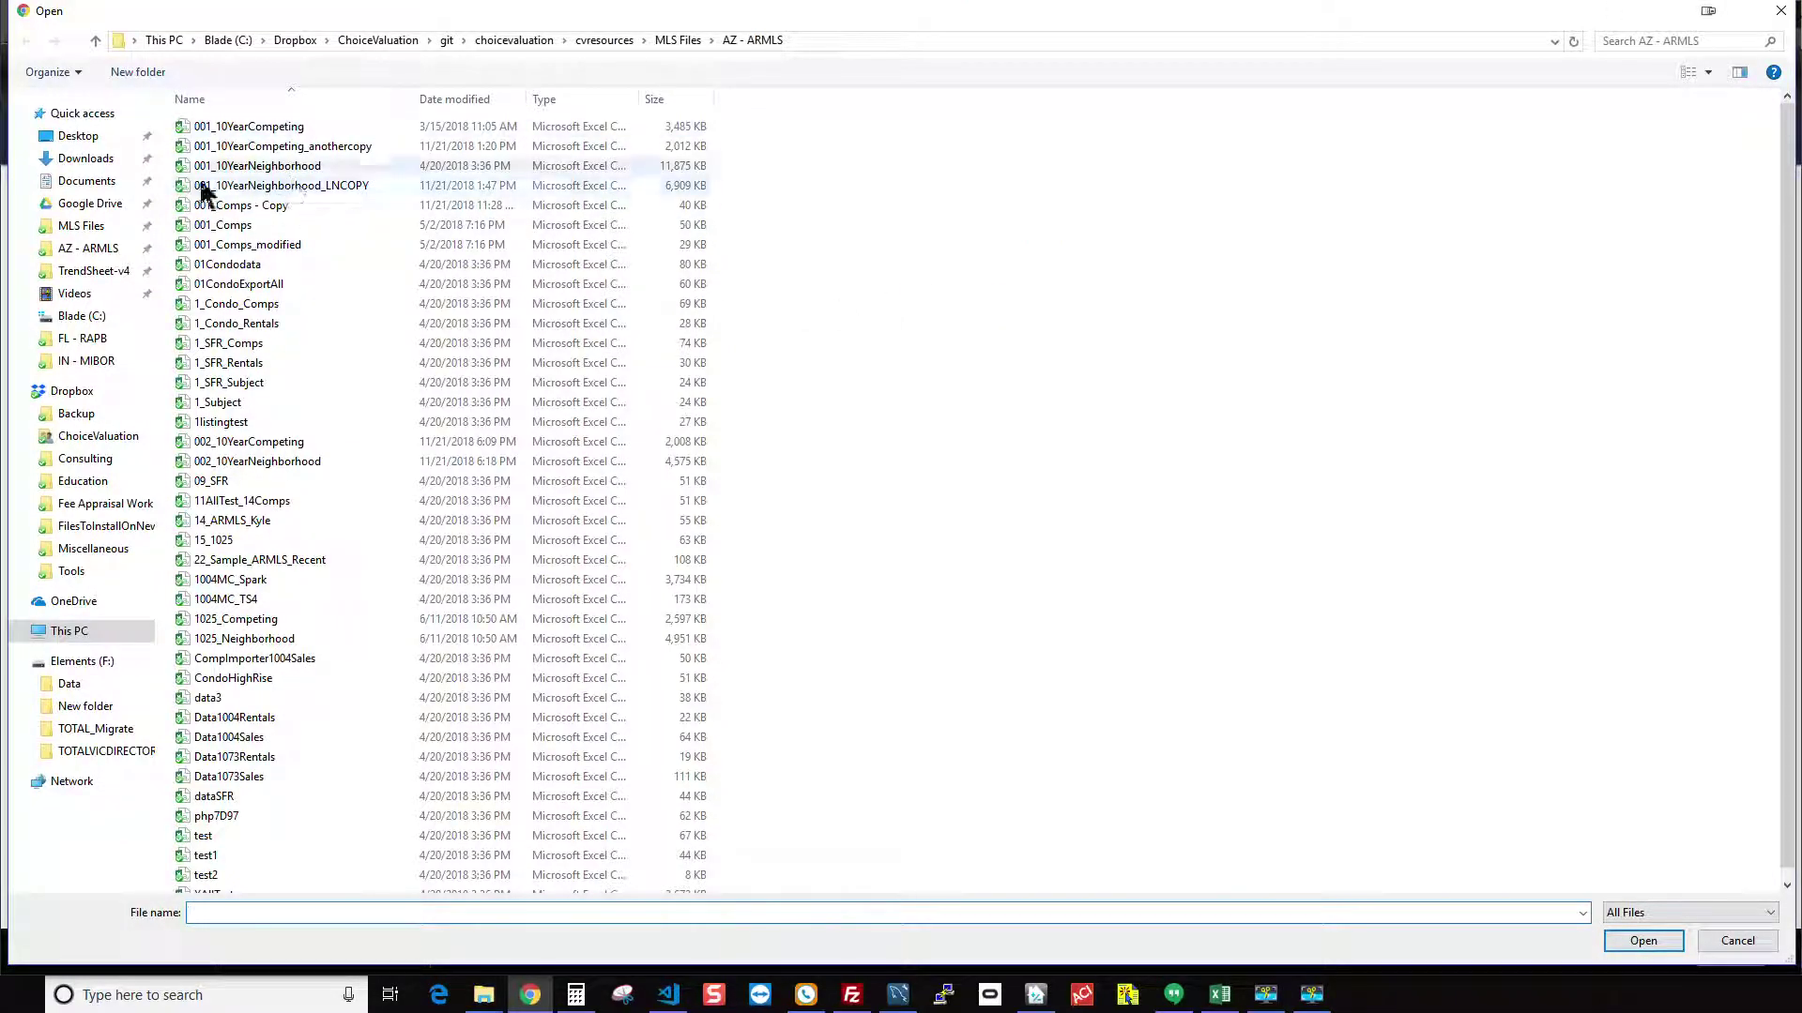
pyautogui.click(83, 161)
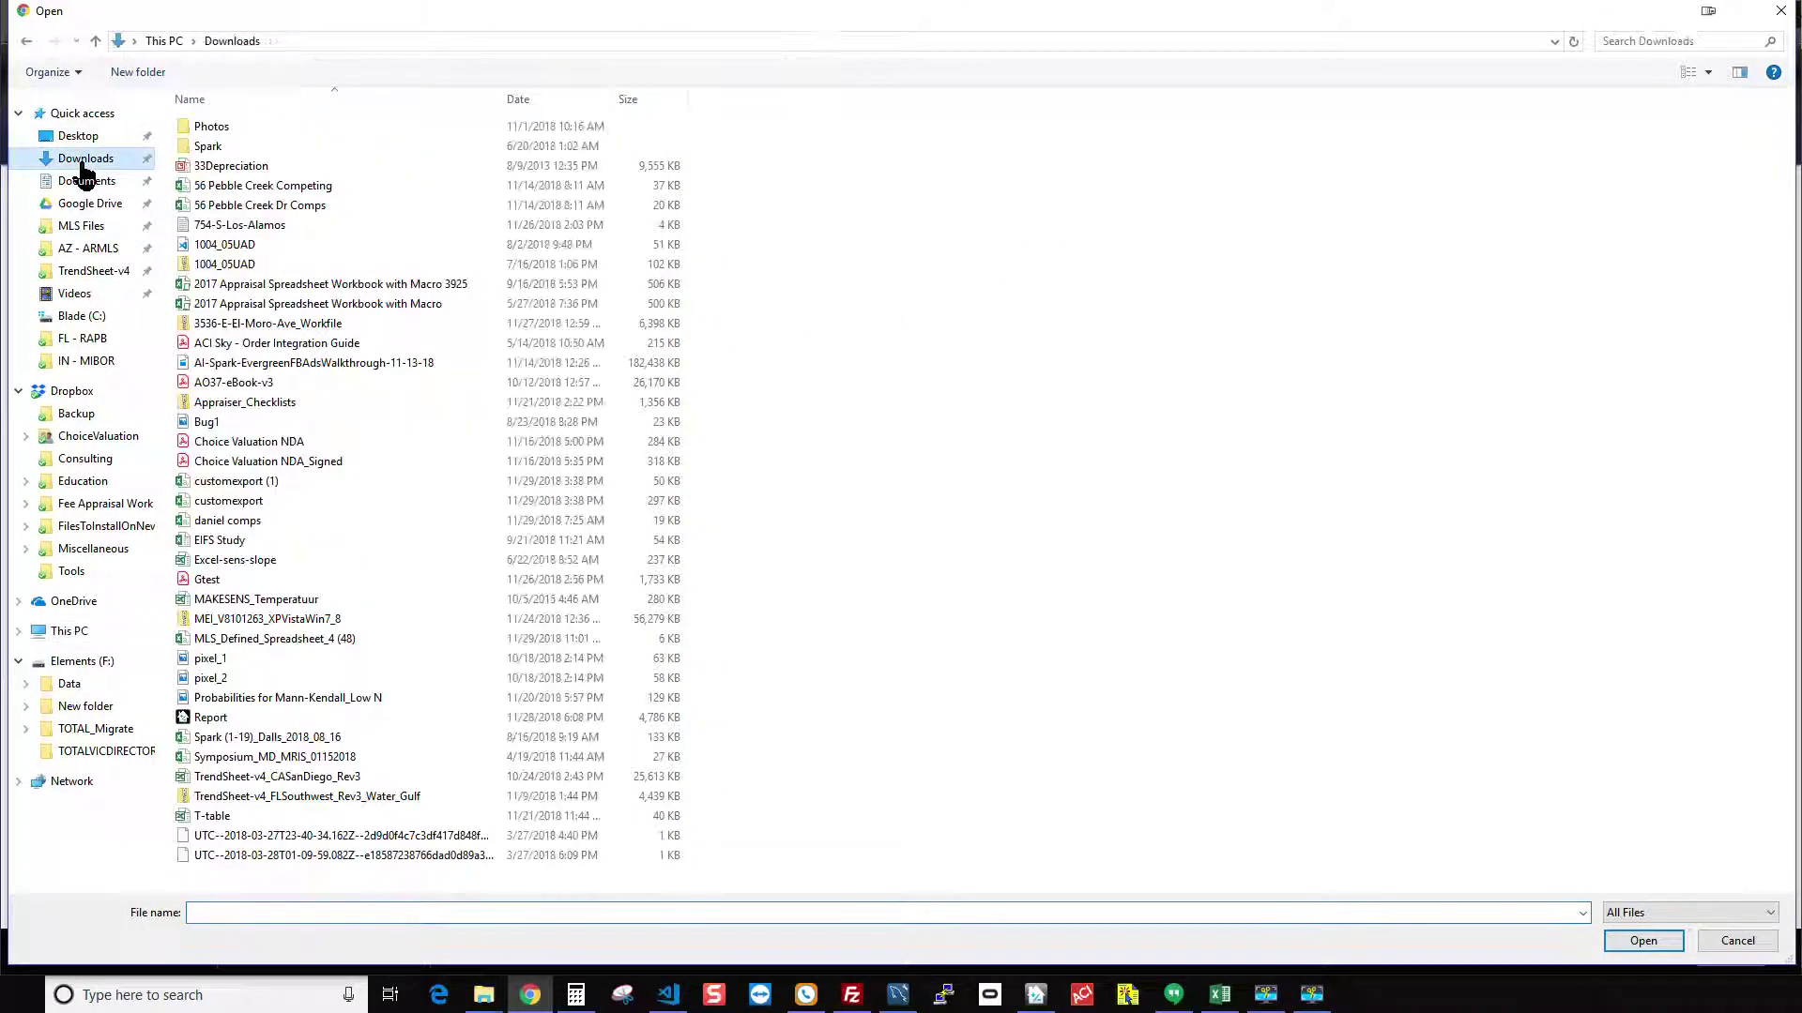
pyautogui.click(254, 503)
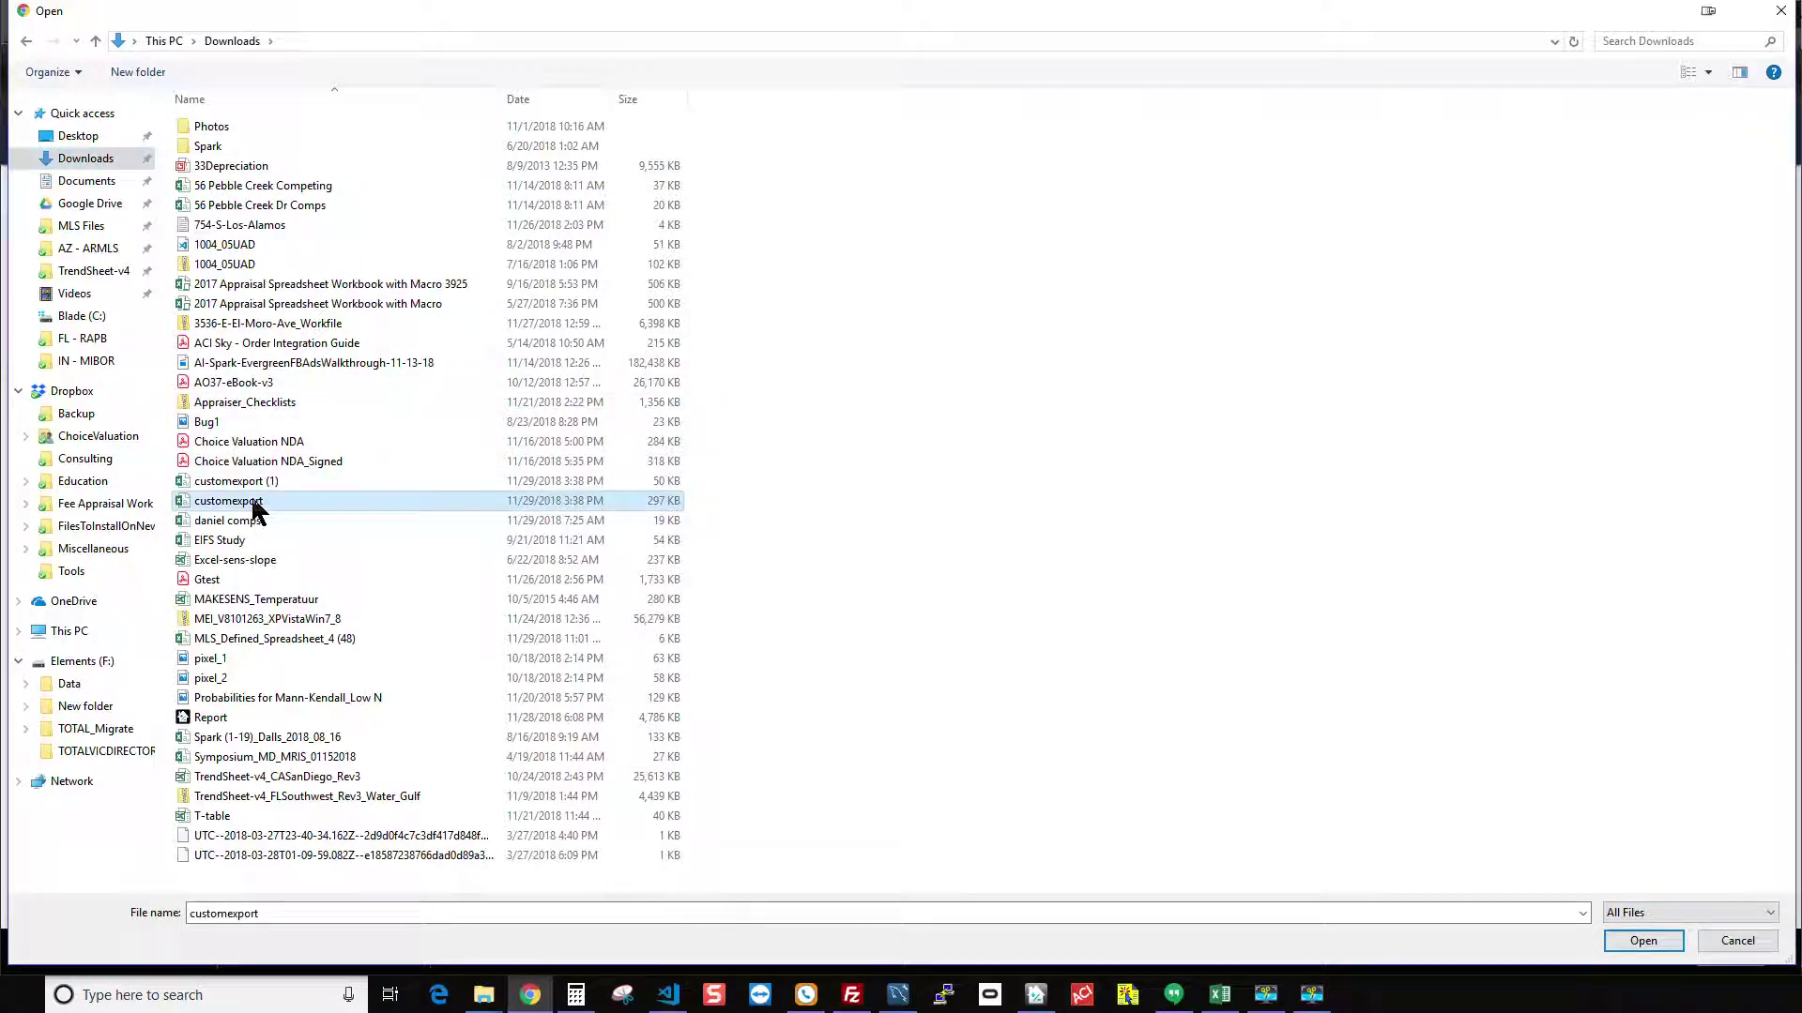
pyautogui.click(1730, 946)
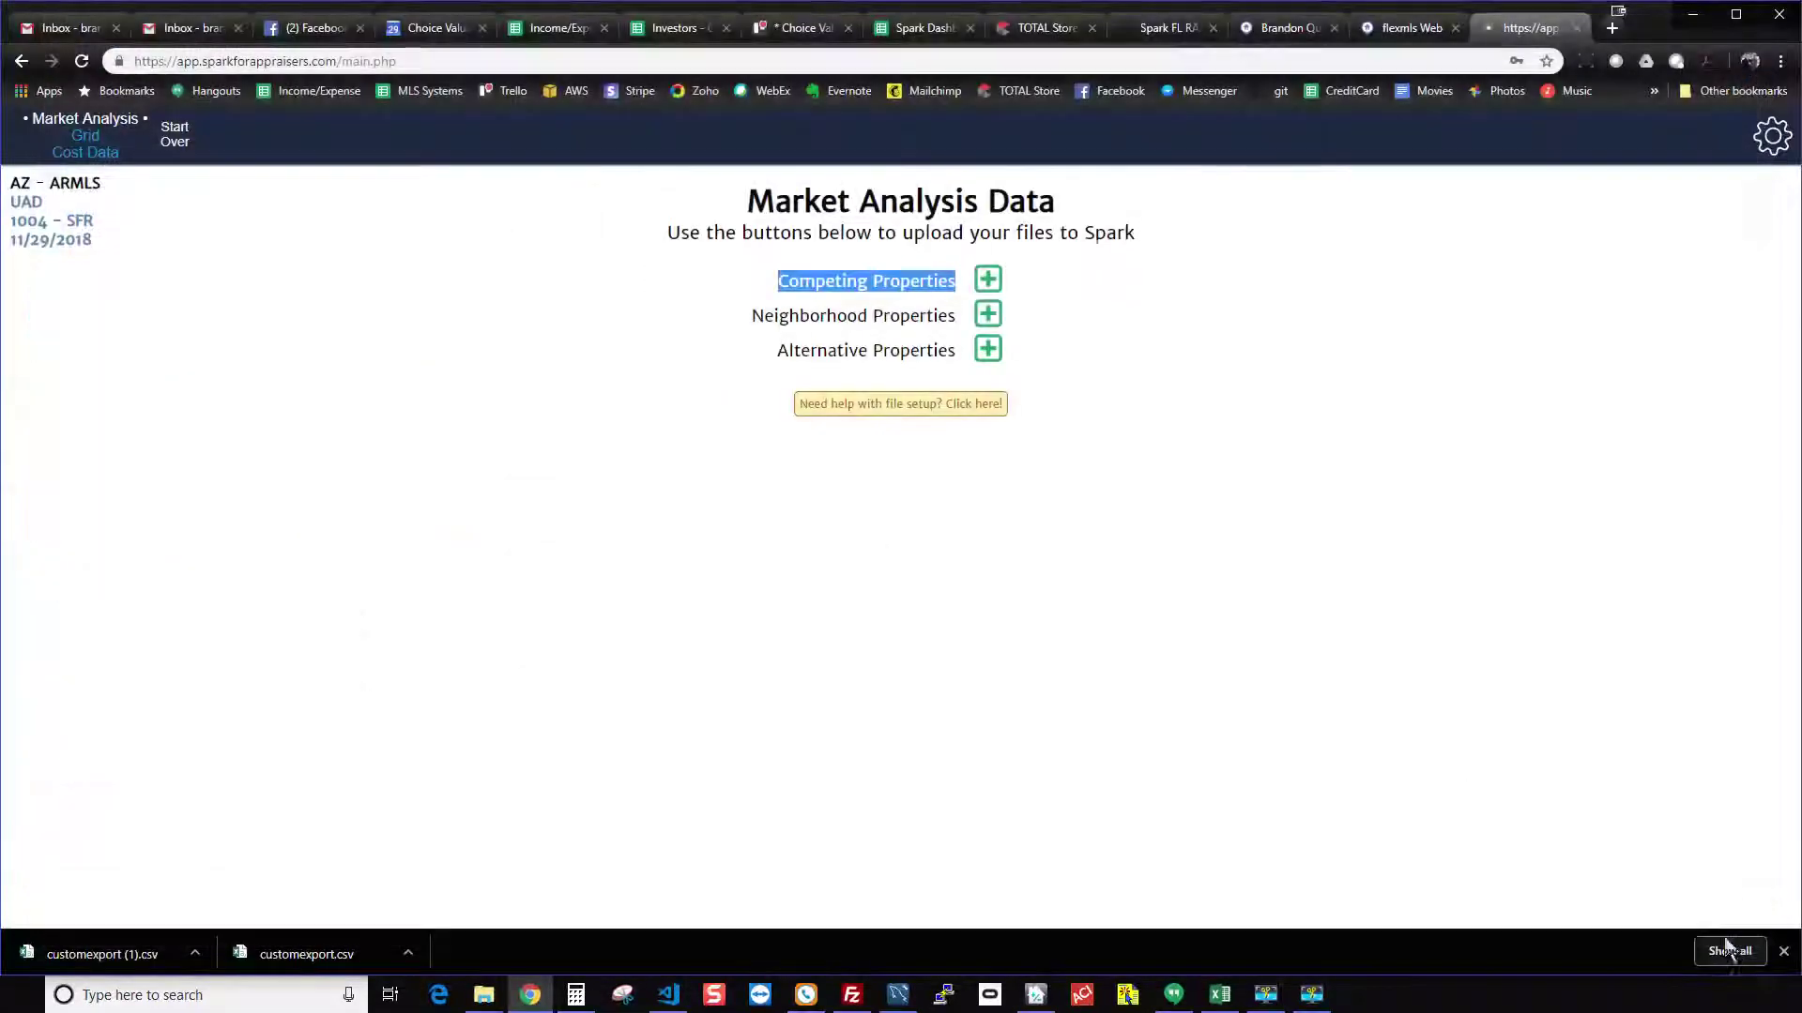
pyautogui.click(704, 708)
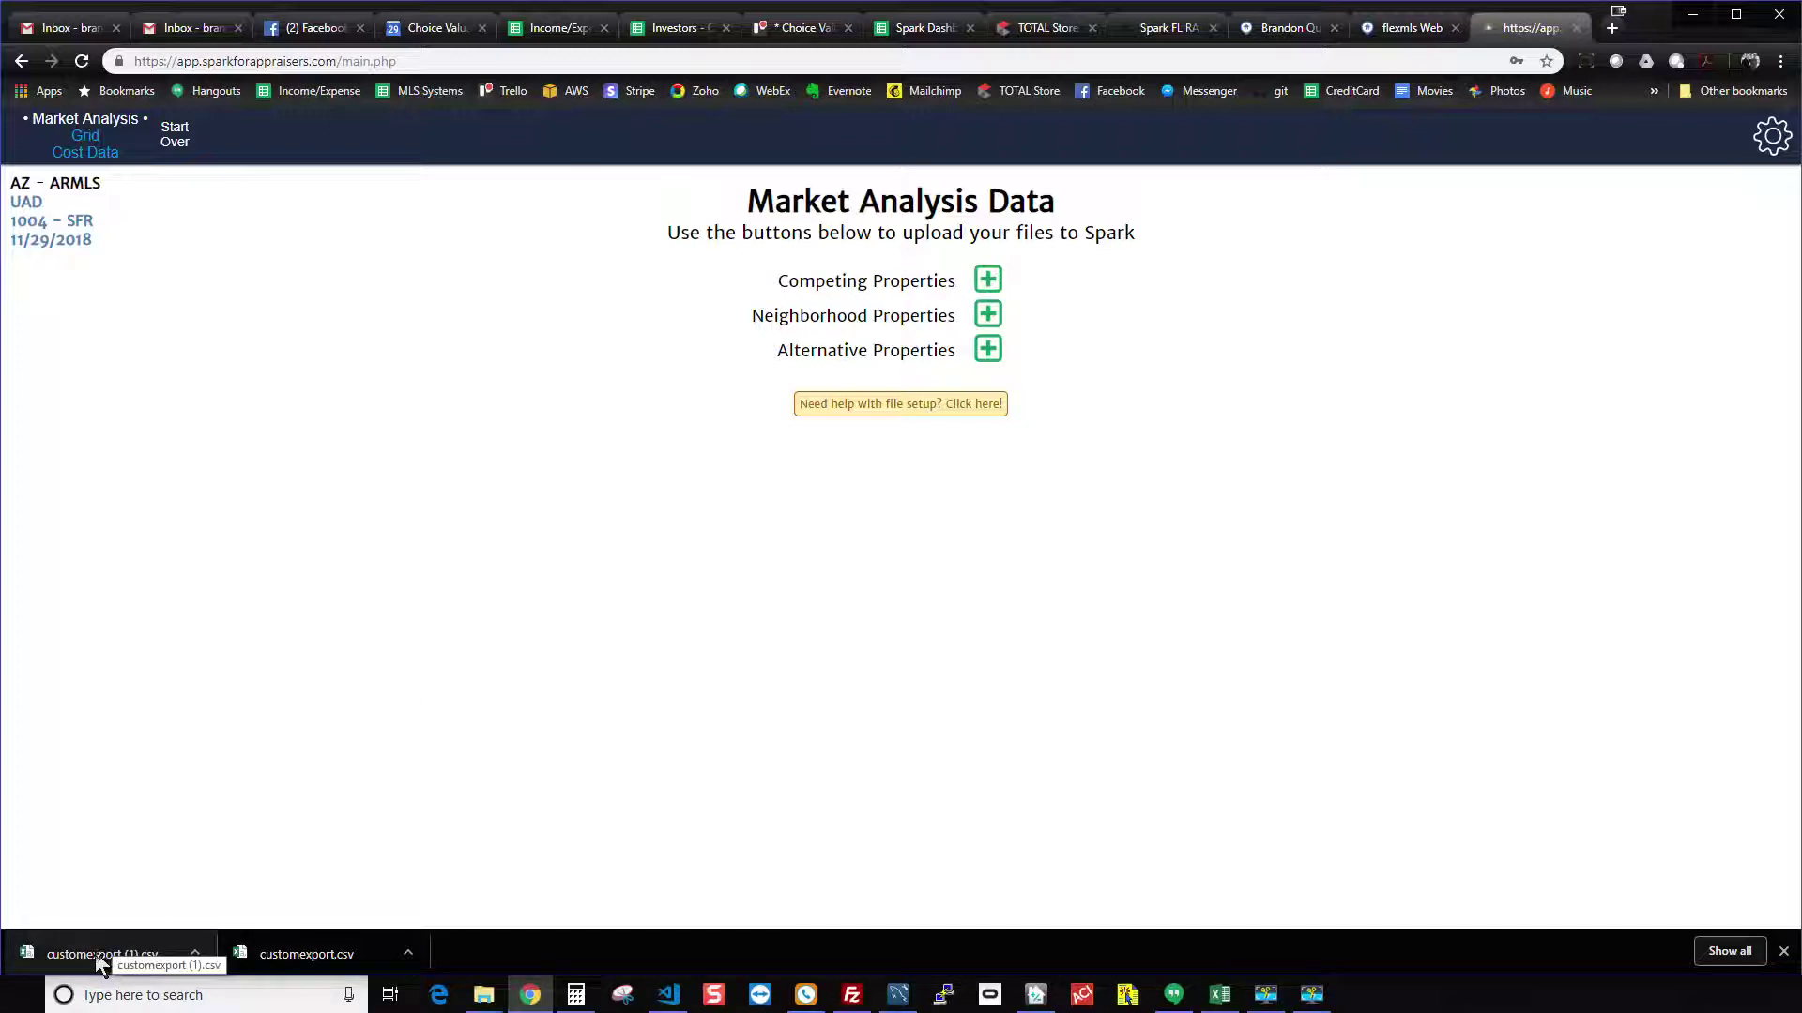
# Drop customexport.csv onto Competing Properties, leaving Neighborhood Properties without a file
pyautogui.moveTo(94, 952)
pyautogui.mouseDown()
pyautogui.moveTo(155, 855)
pyautogui.moveTo(113, 951)
pyautogui.mouseUp()
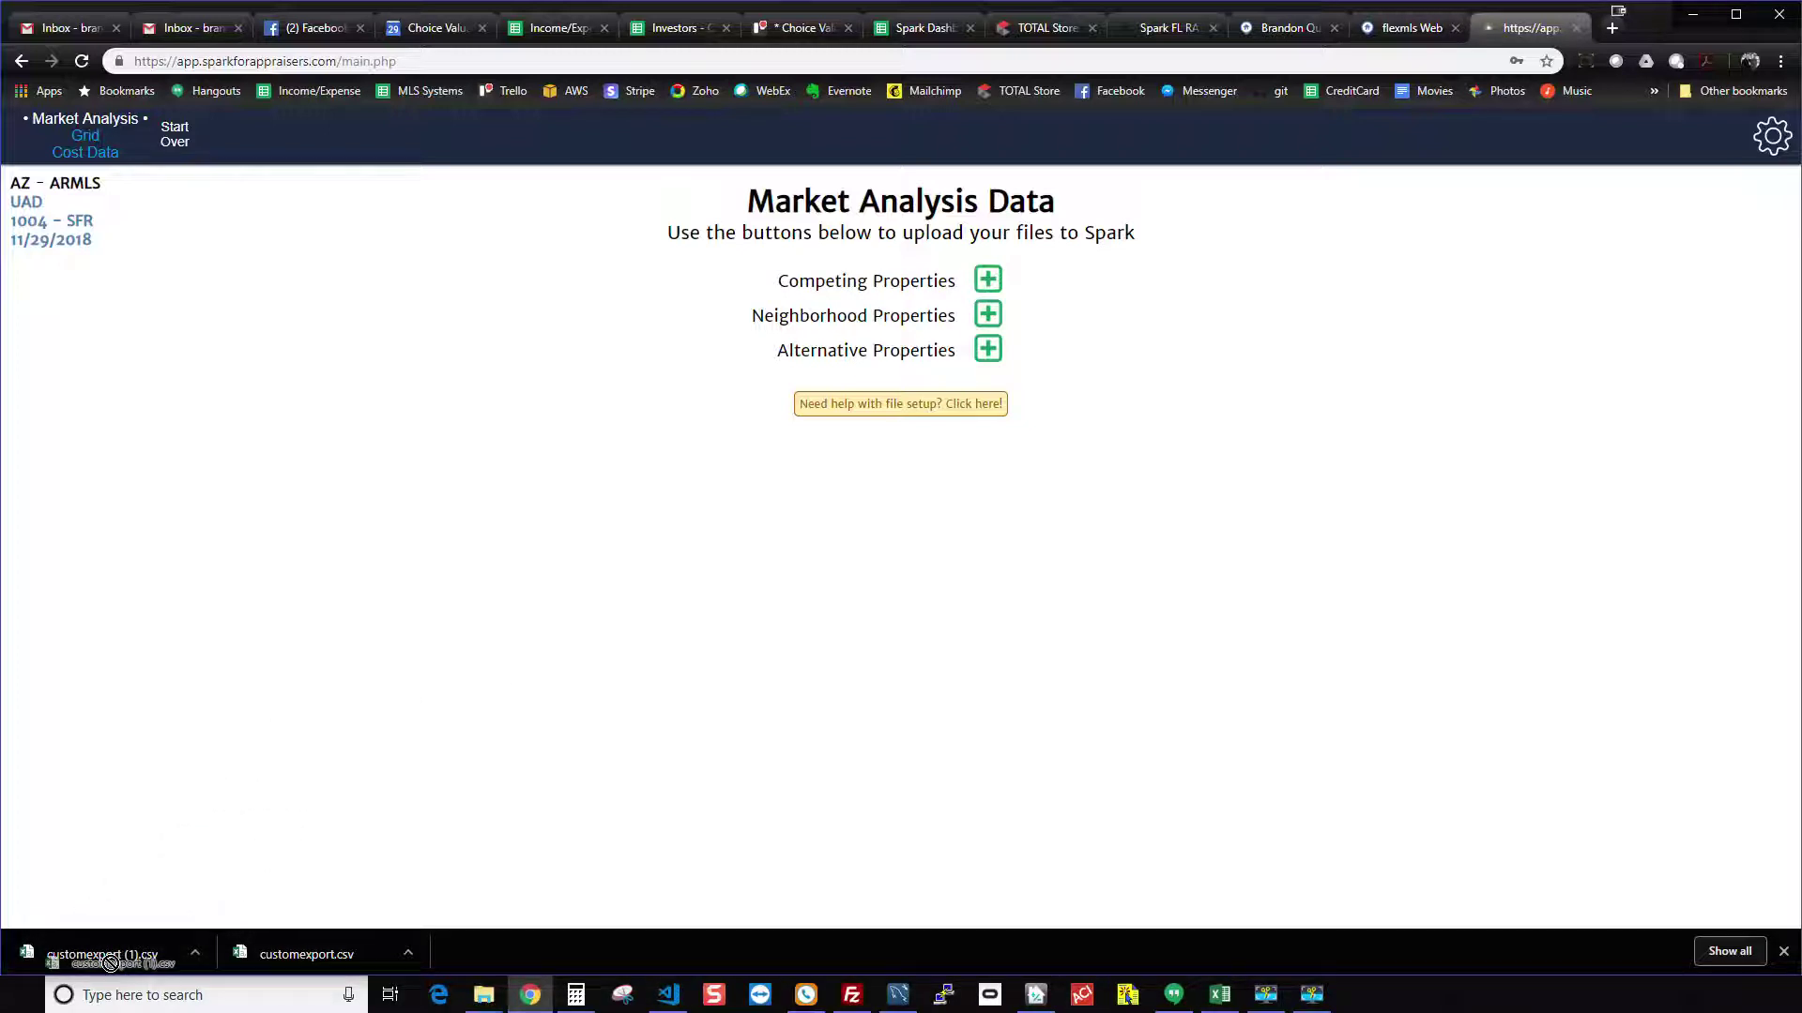
pyautogui.moveTo(318, 950); pyautogui.dragTo(988, 283)
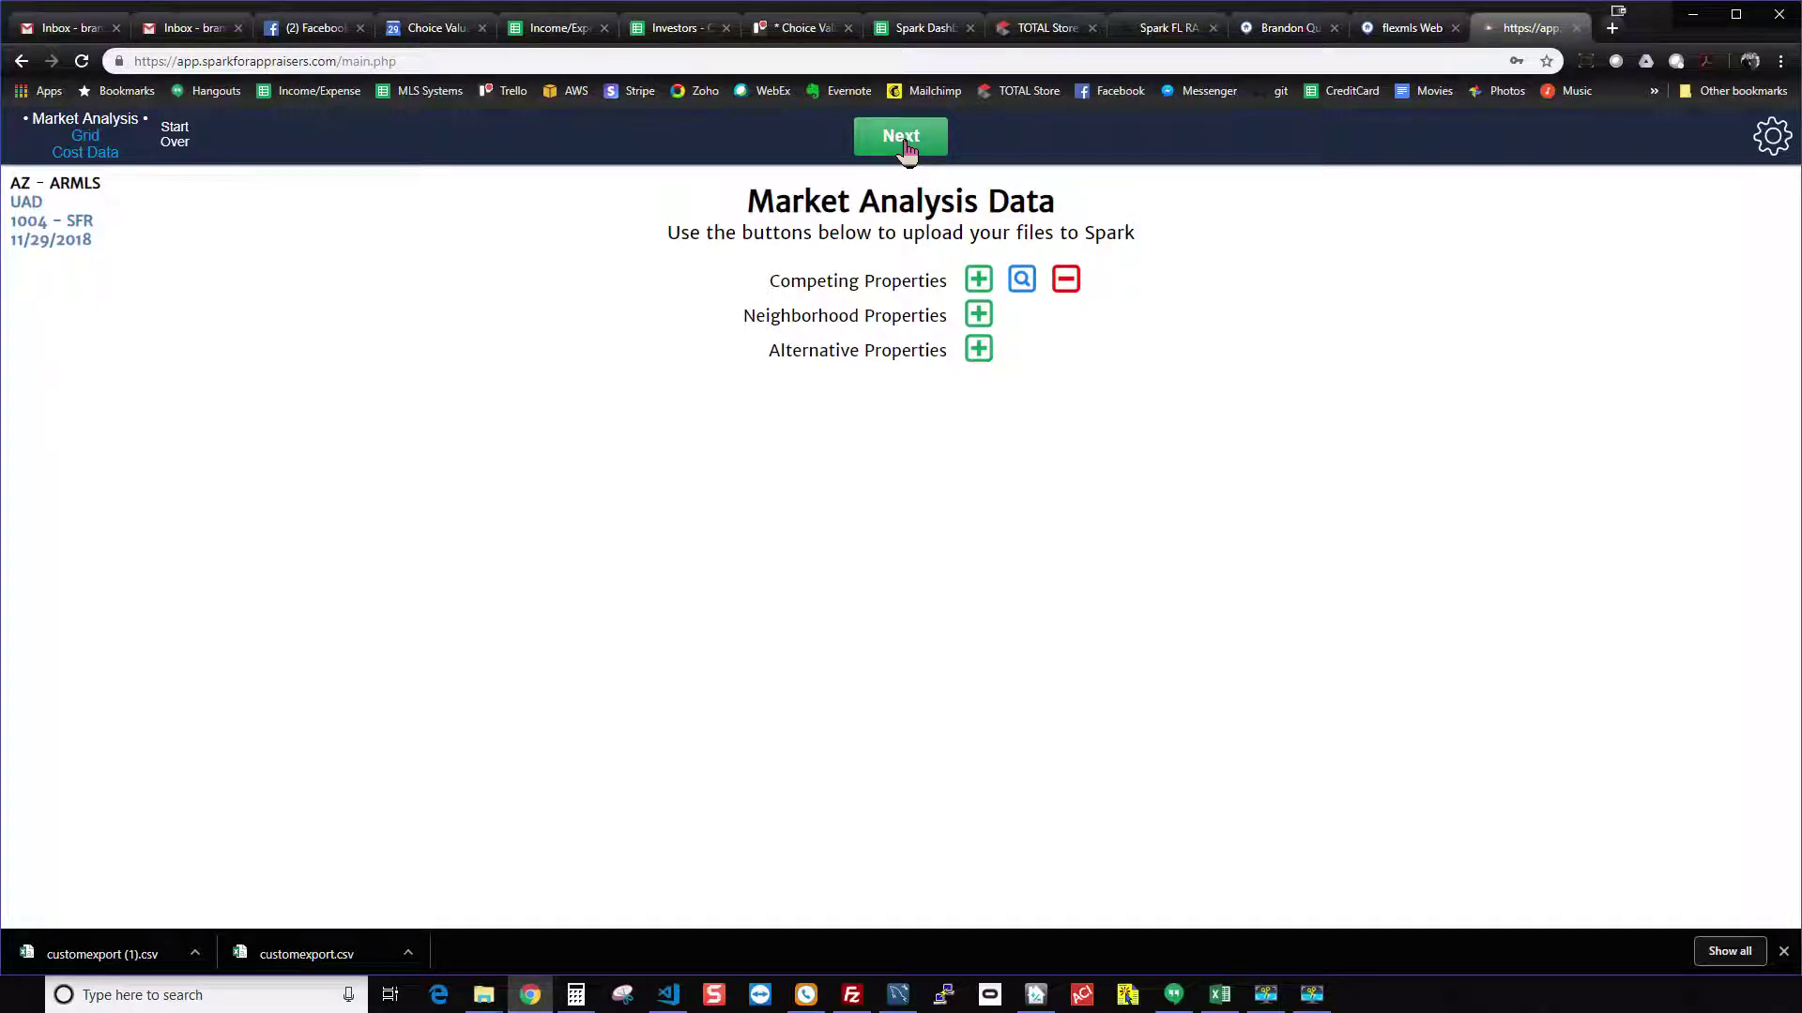
pyautogui.click(982, 321)
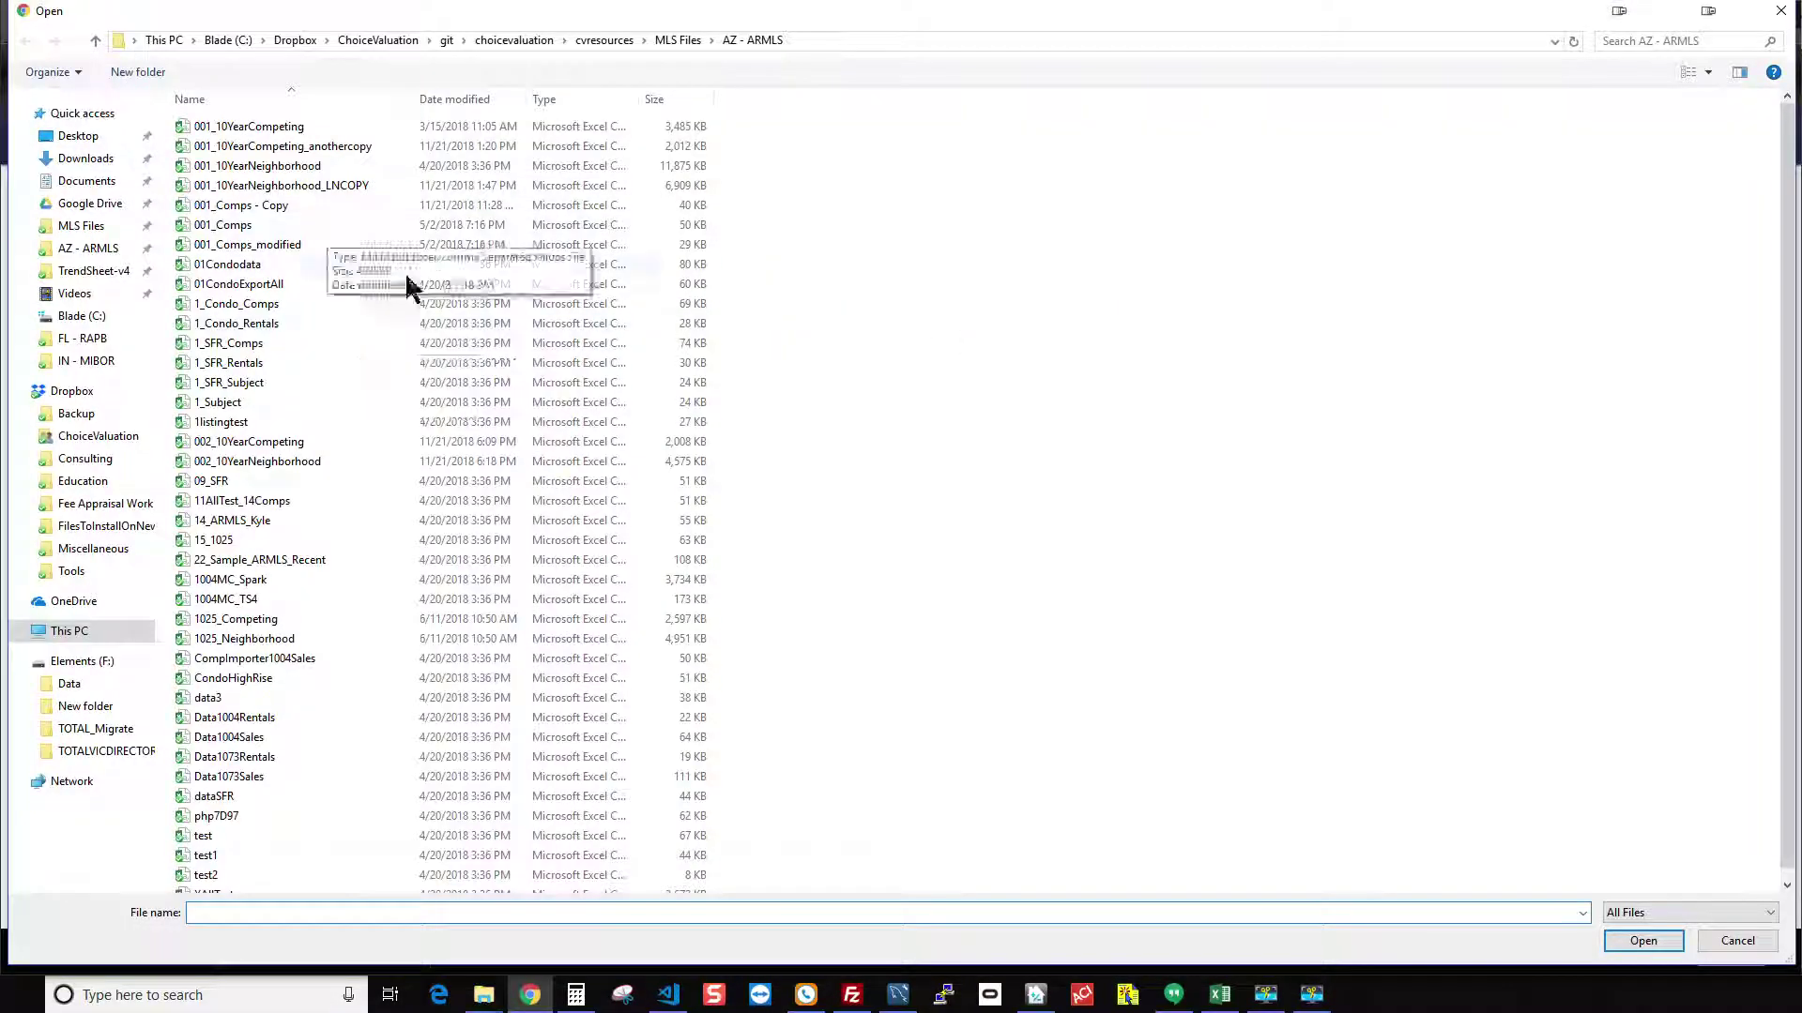
pyautogui.click(1740, 943)
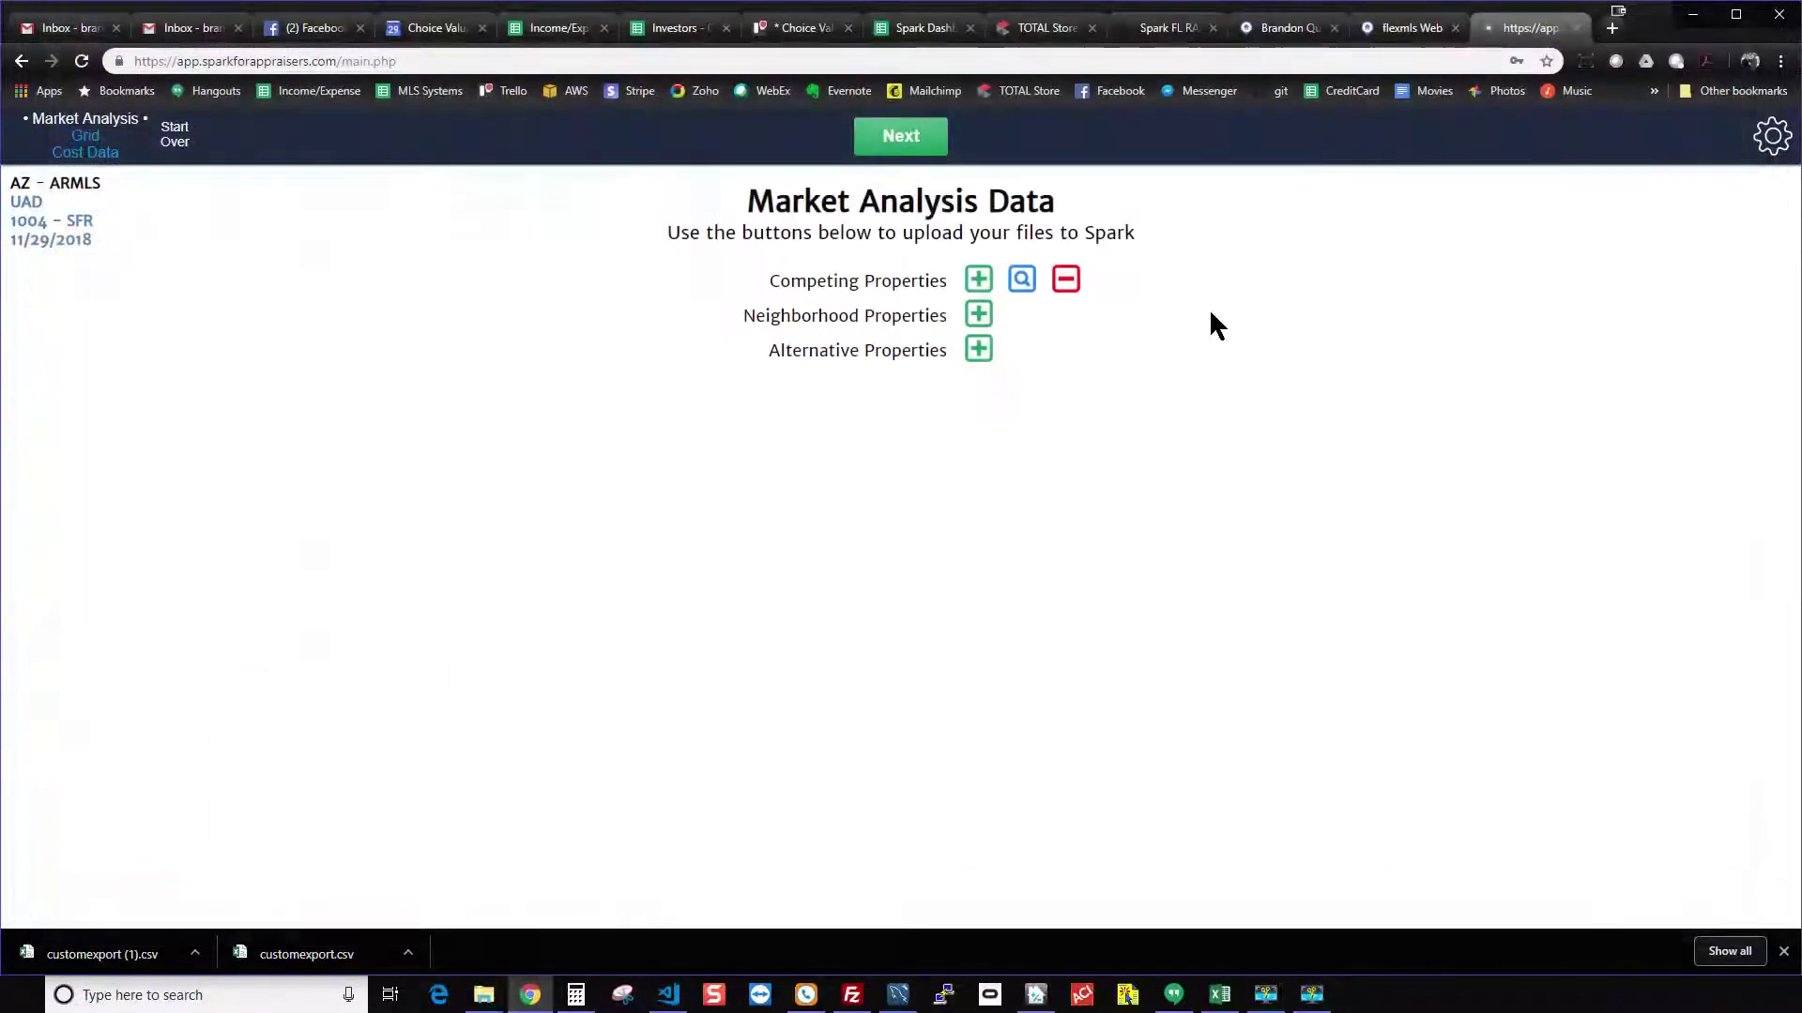
# Continue past the missing neighborhood data warning to the 1004MC Trend Dashboard
pyautogui.click(886, 143)
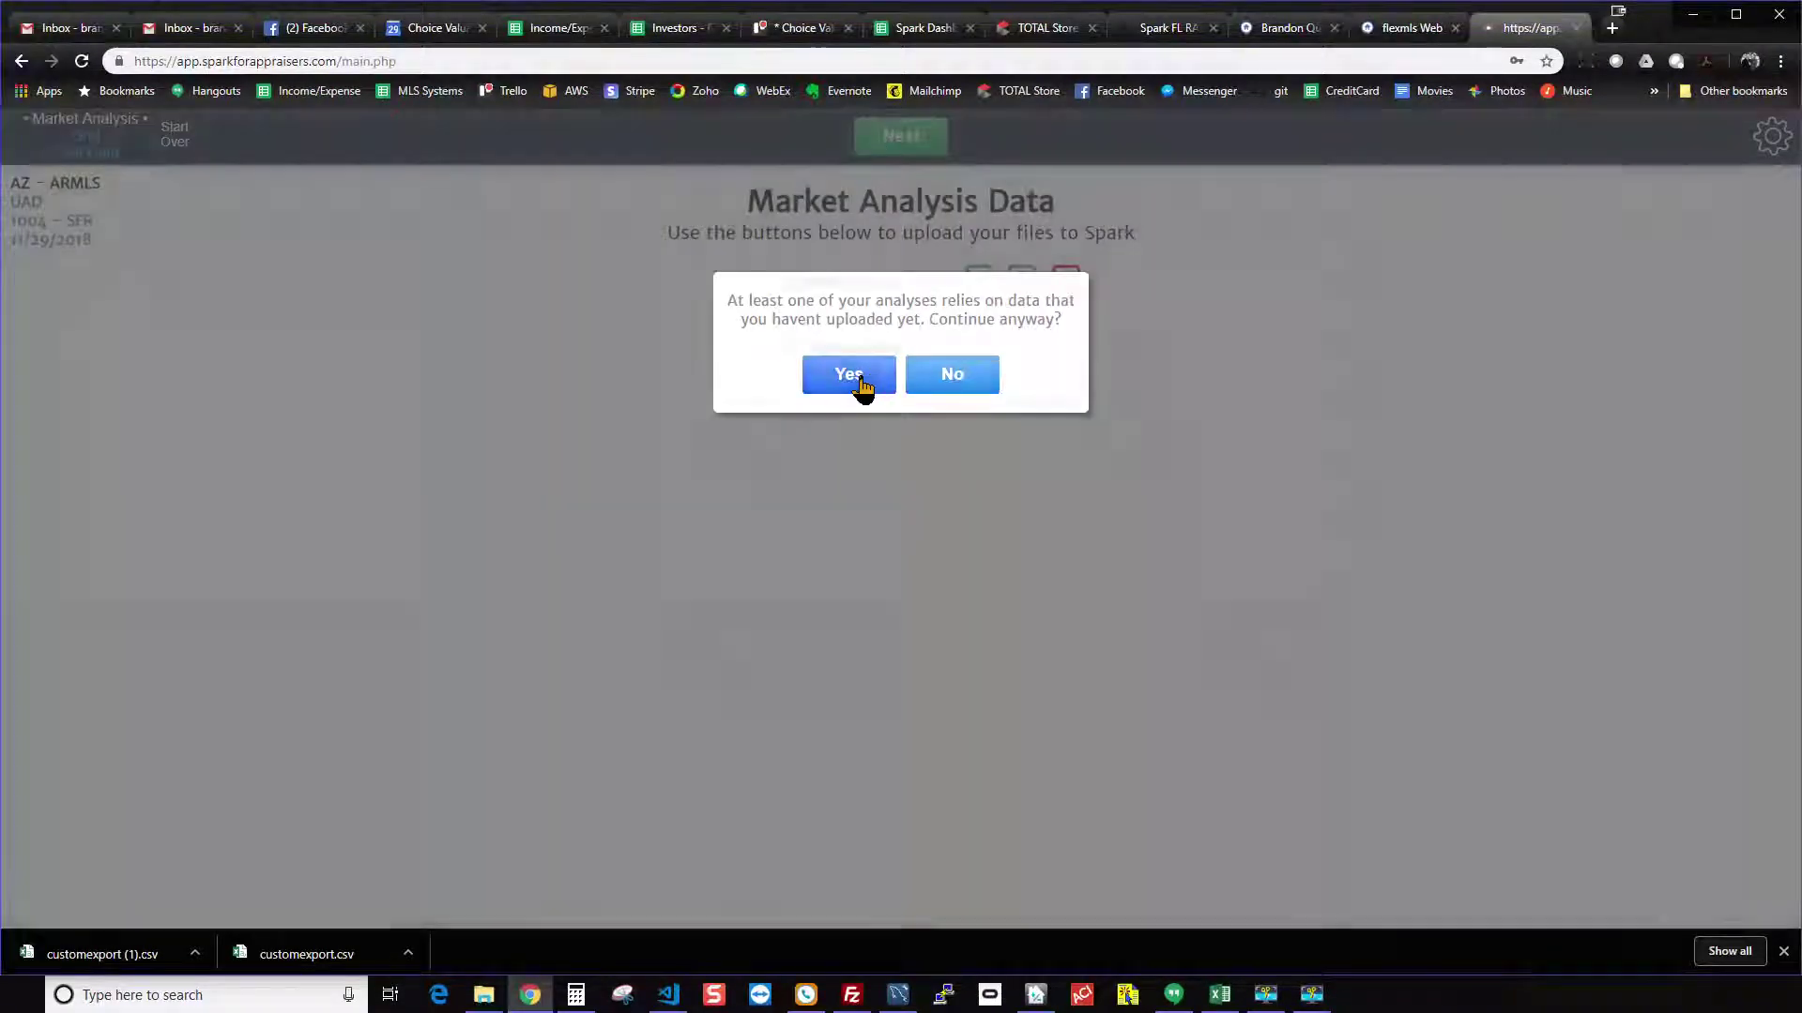
pyautogui.click(848, 375)
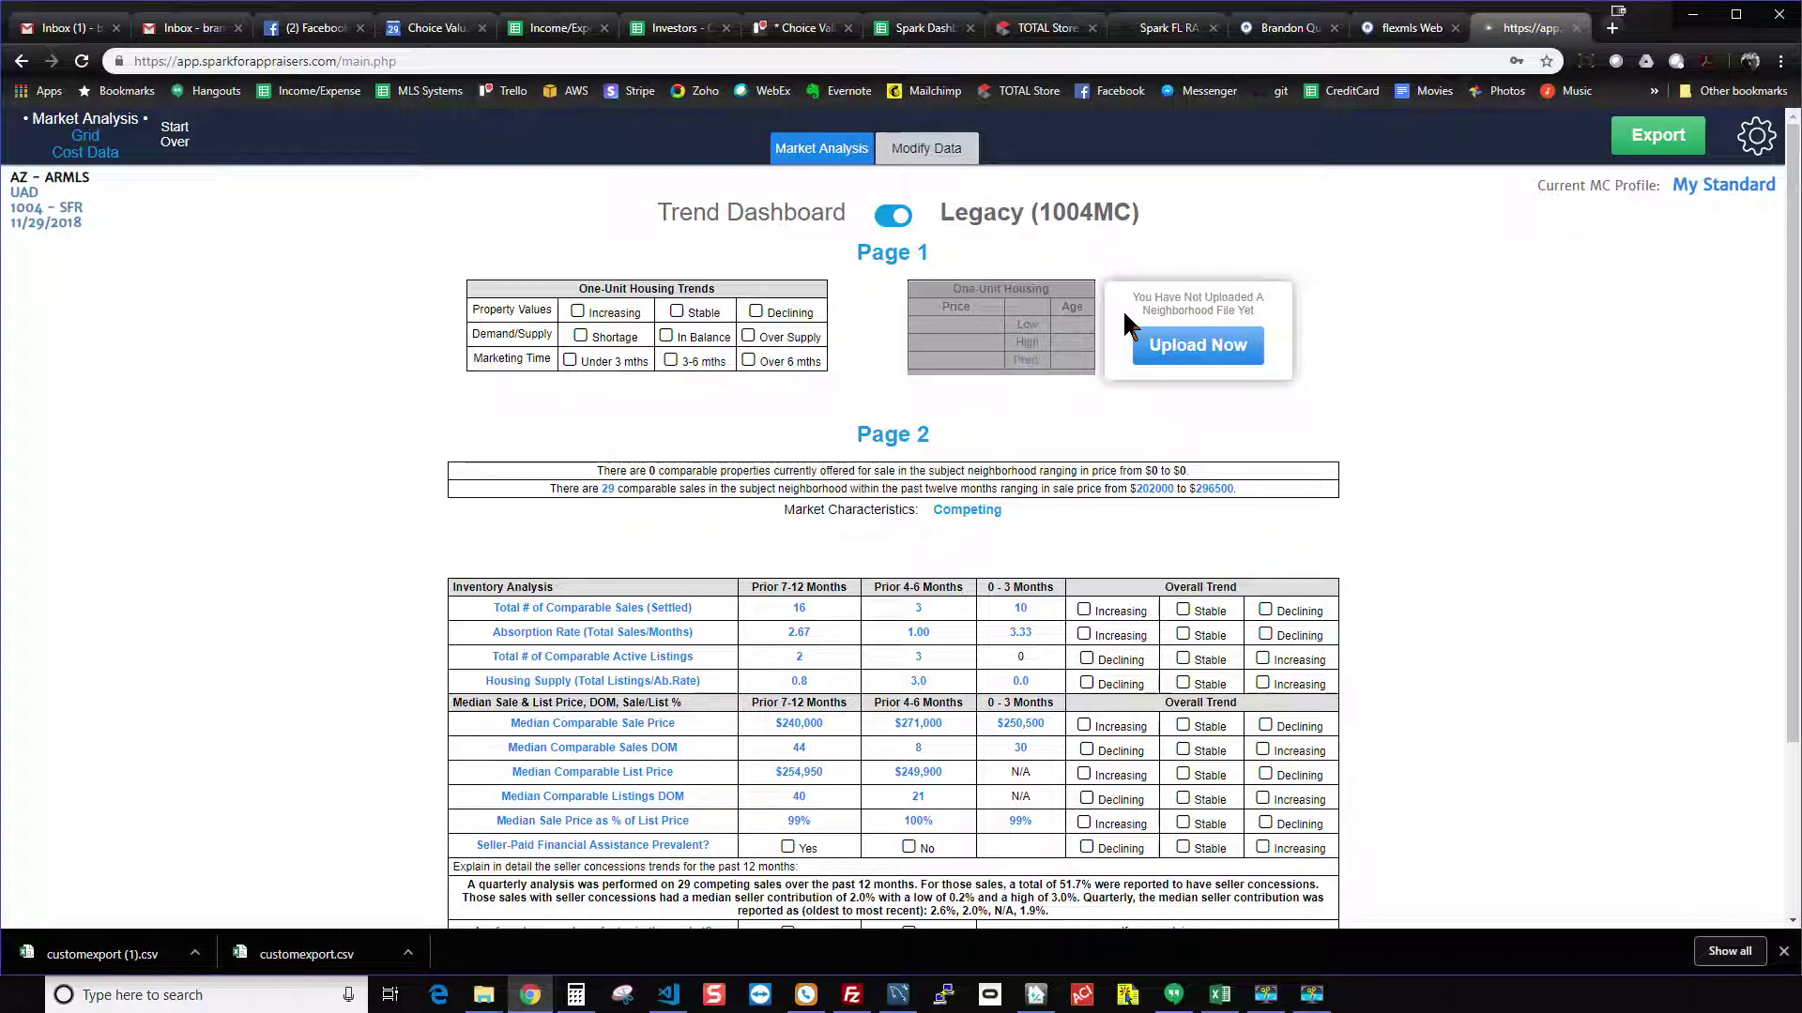
pyautogui.click(1764, 142)
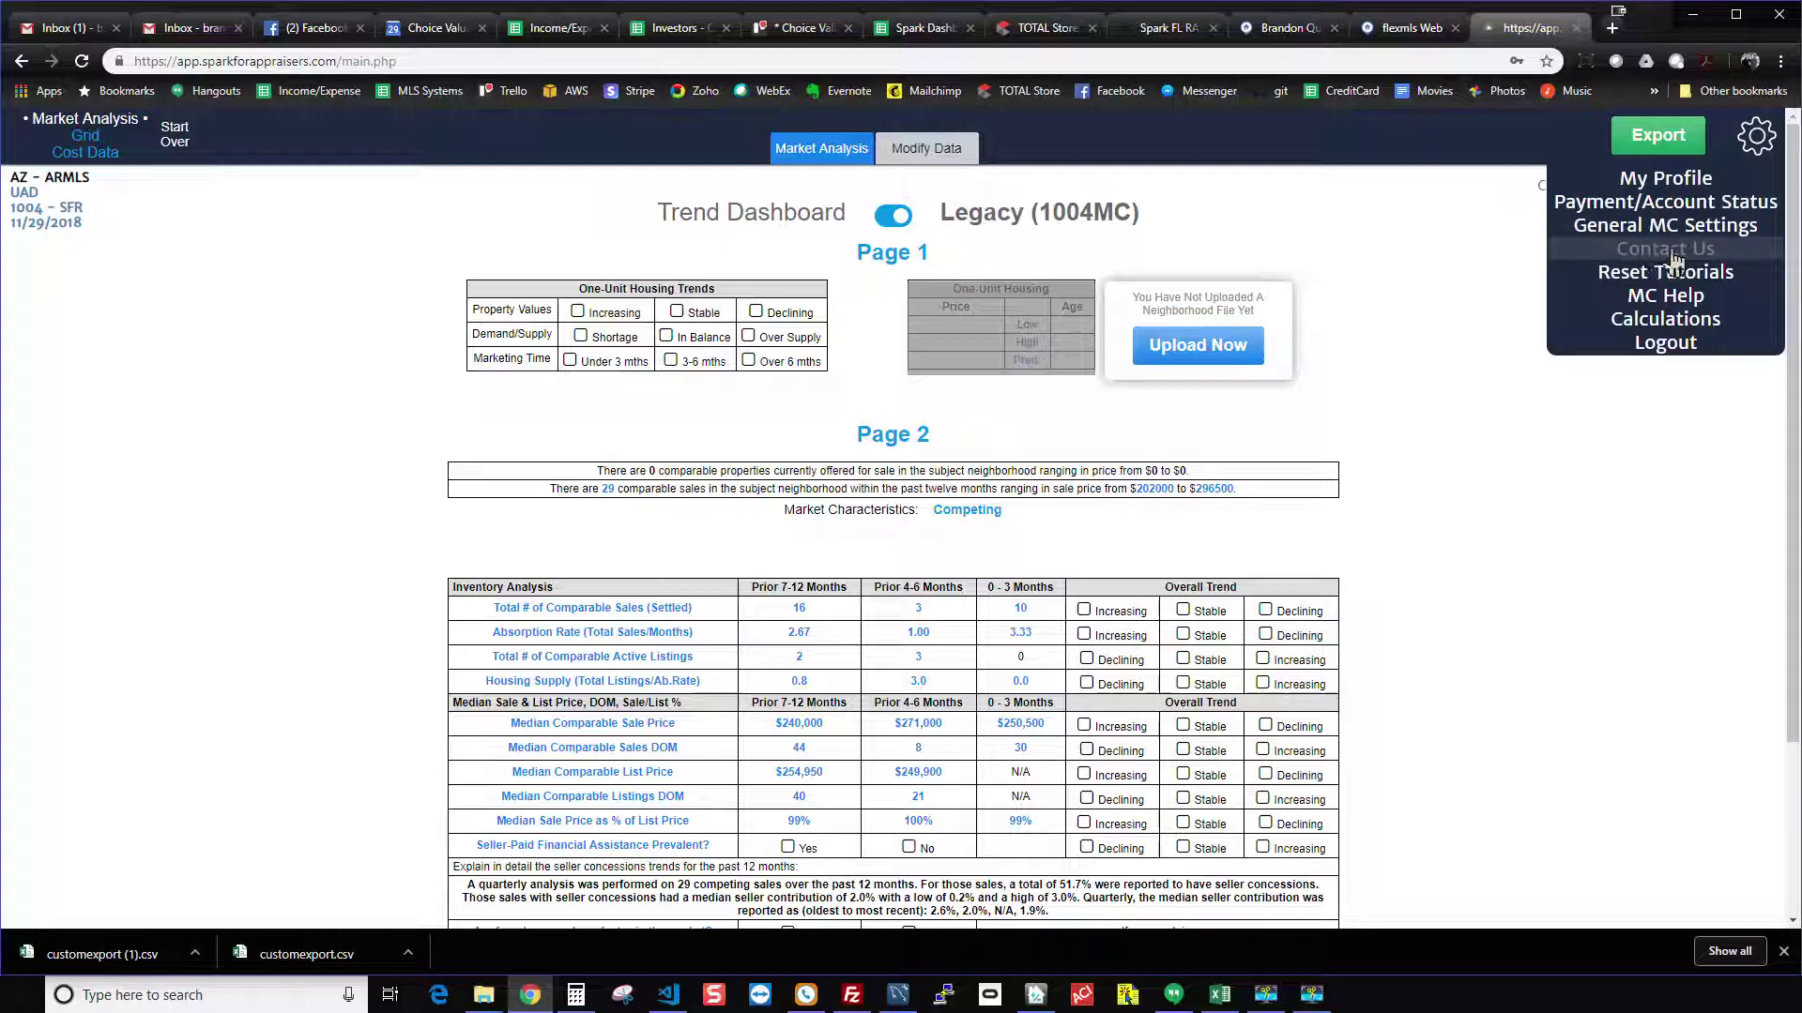